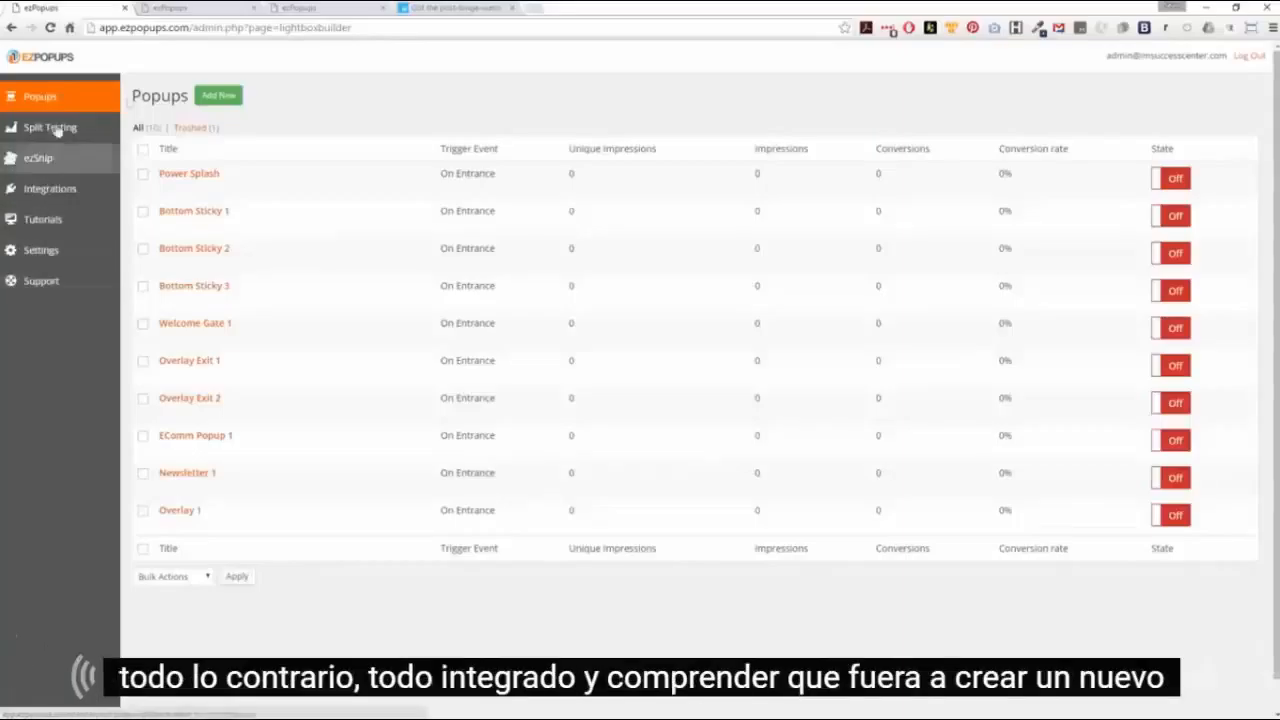
- Open the new popup form and title the popup "Demo 2"
left_click(186, 9)
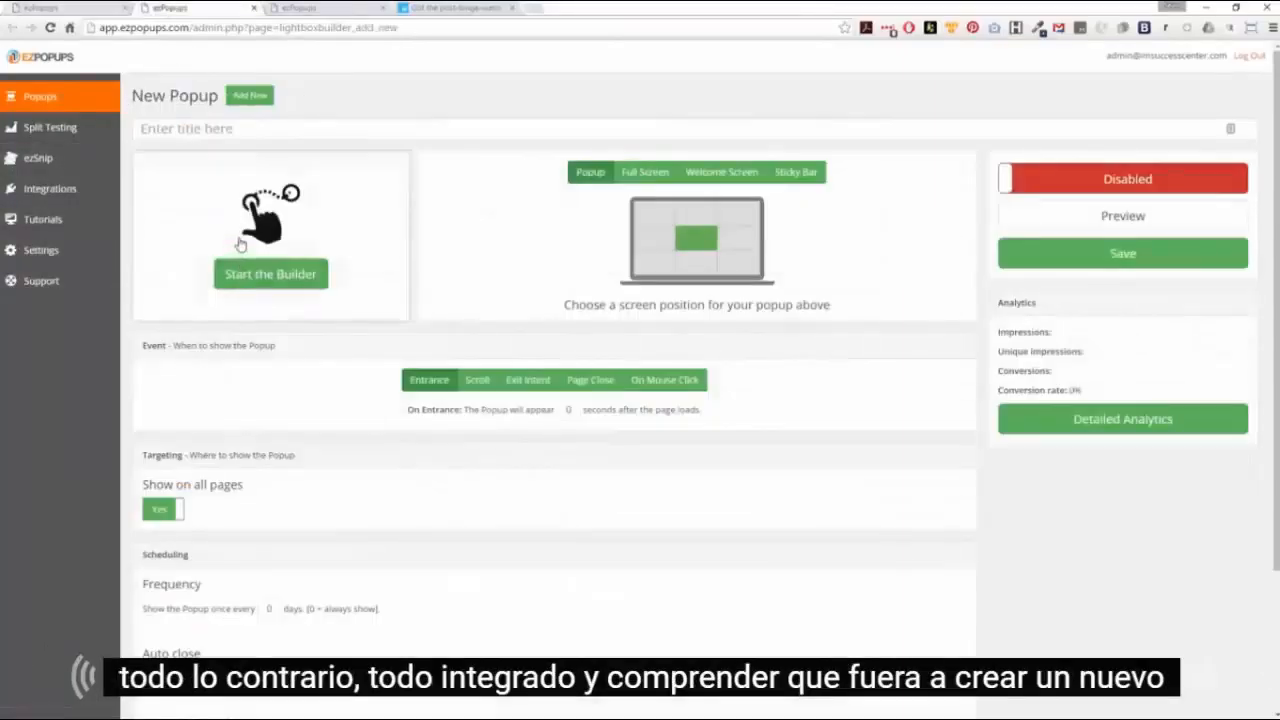
left_click(160, 128)
type("Demo 2")
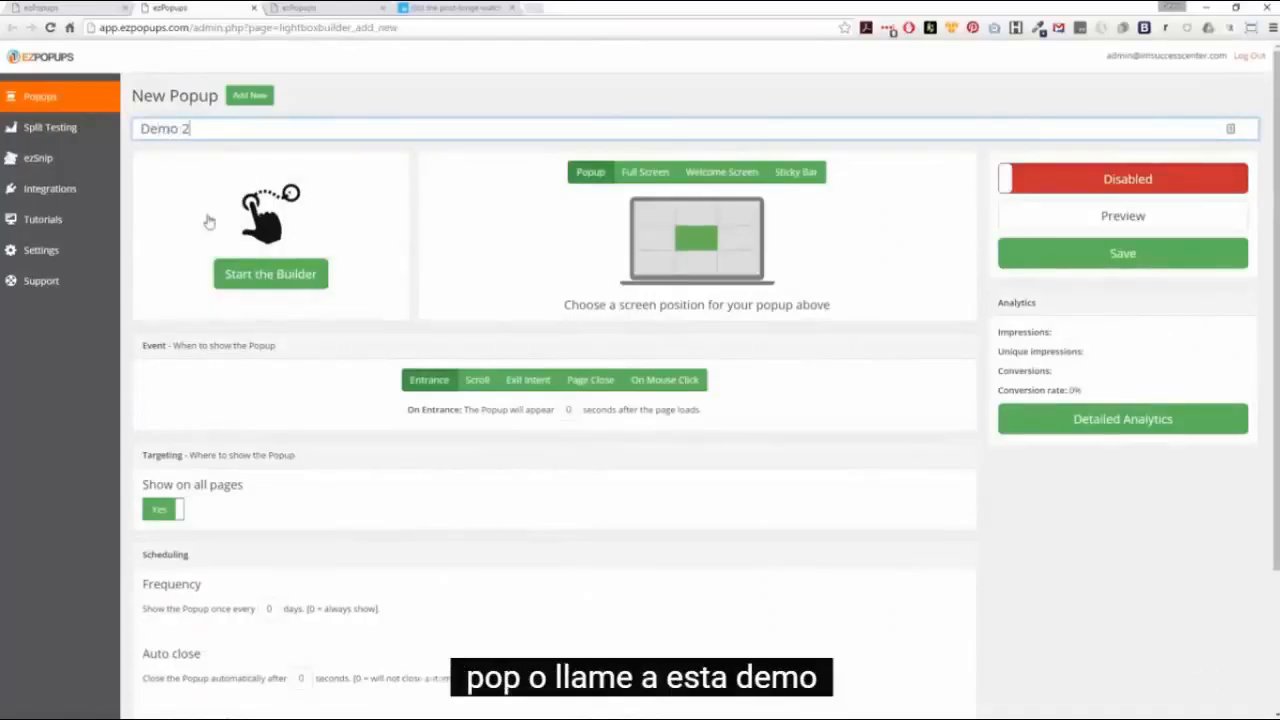
left_click(565, 79)
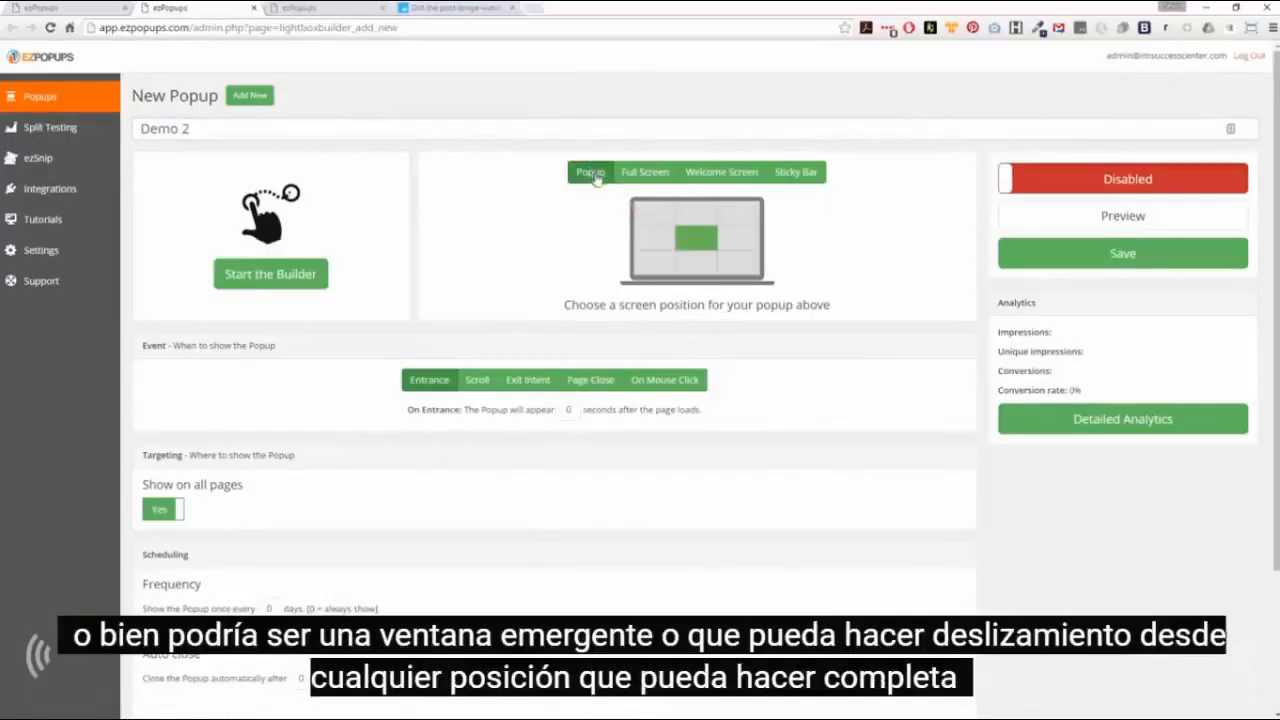
- Try the top-left, middle-left, bottom-left and bottom-centre screen positions for the popup
left_click(662, 219)
left_click(655, 243)
left_click(656, 268)
left_click(700, 271)
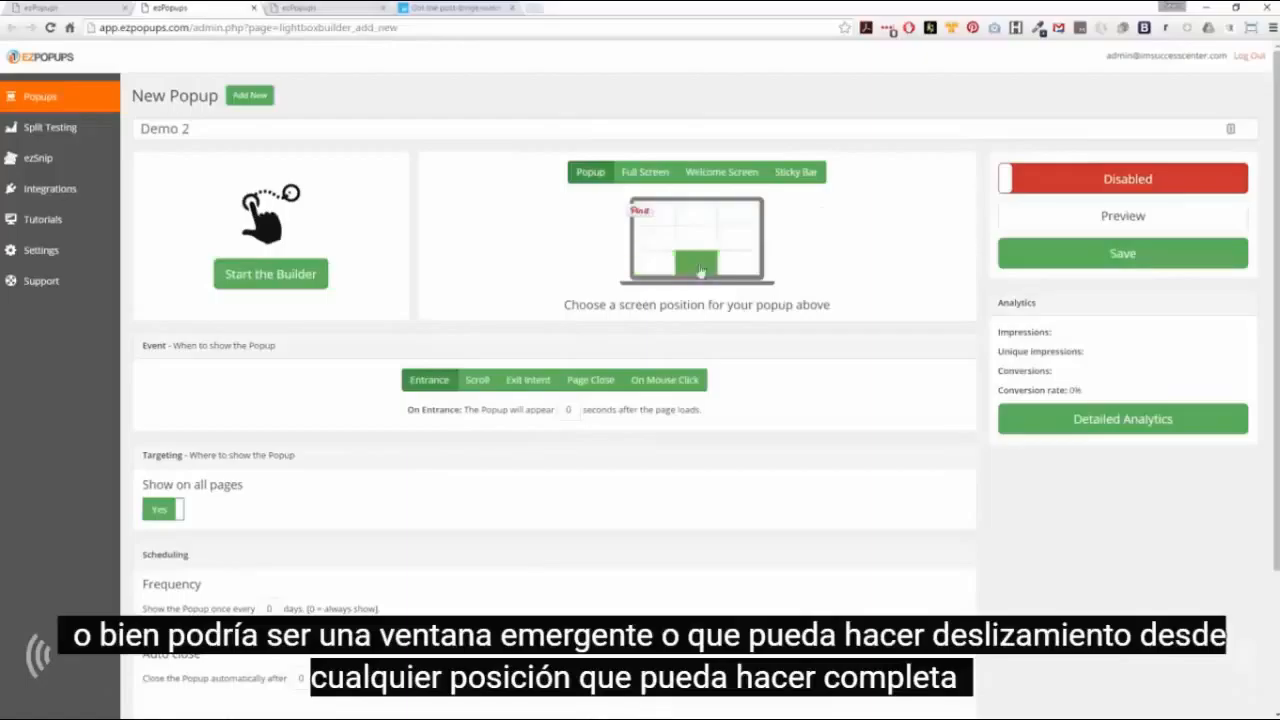
- Try the Full Screen, Welcome Screen and bottom Sticky Bar display types, and return to the Popup type
left_click(645, 172)
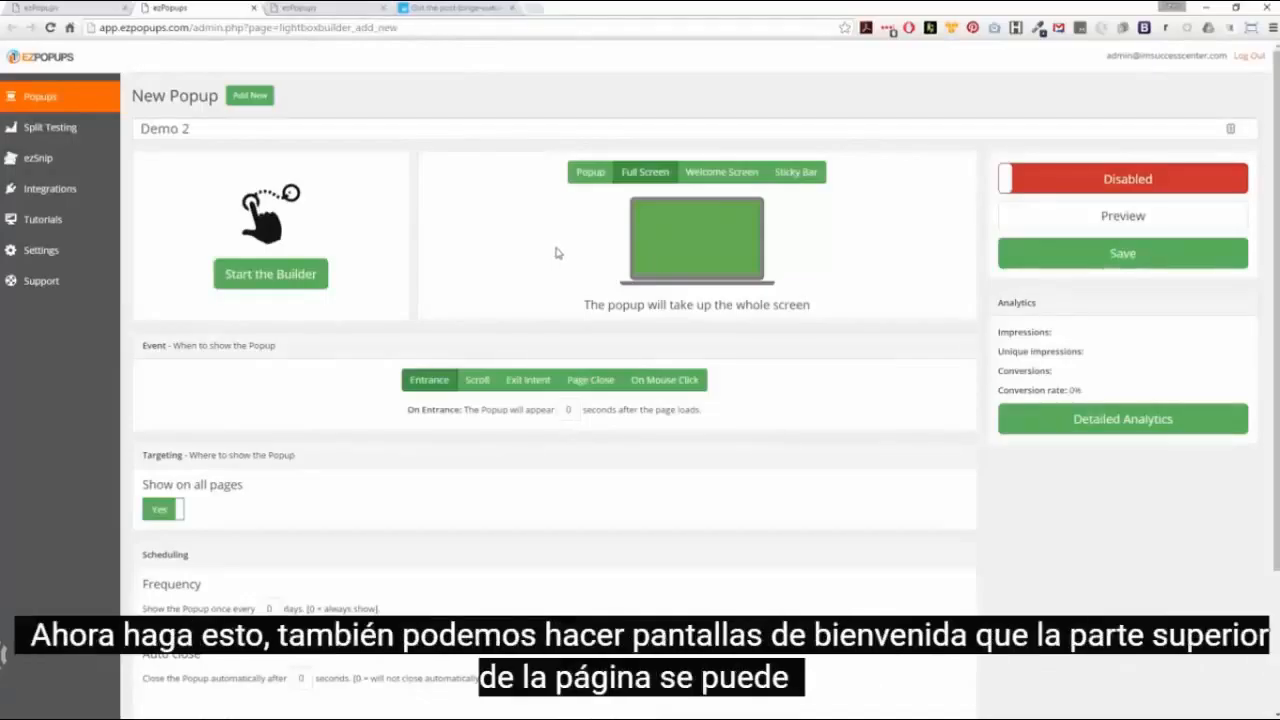
left_click(721, 172)
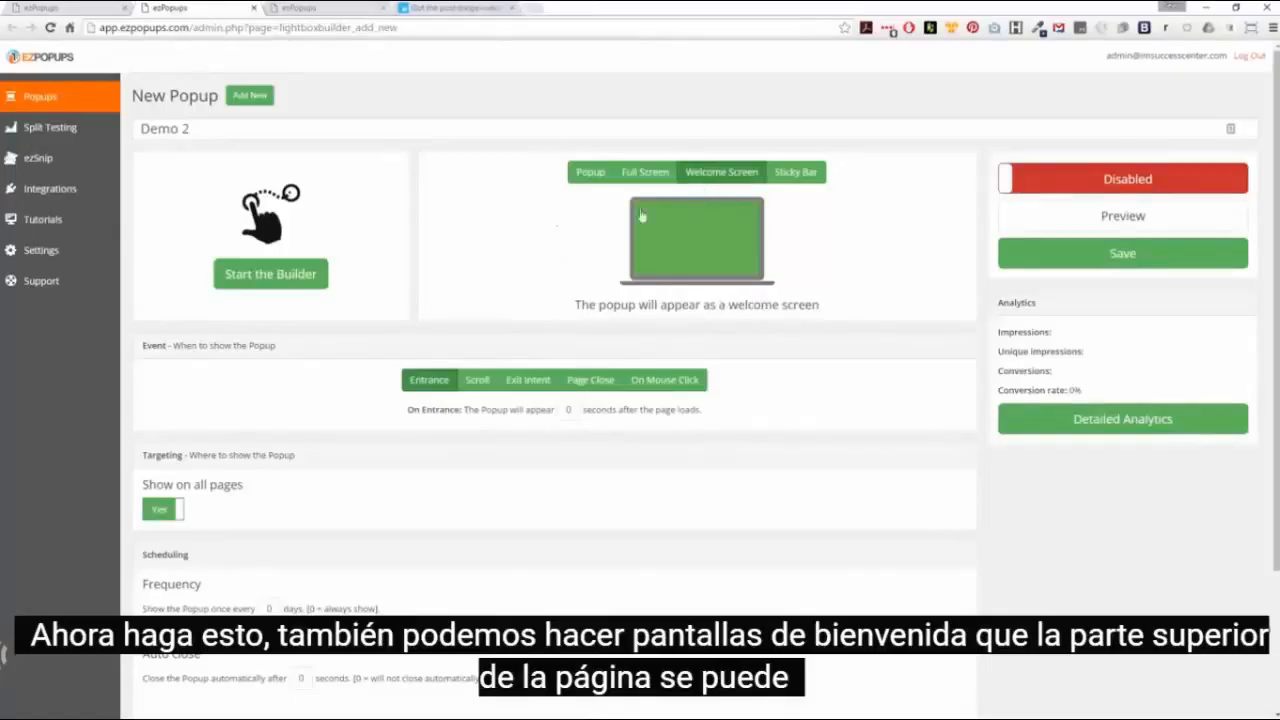
left_click(810, 178)
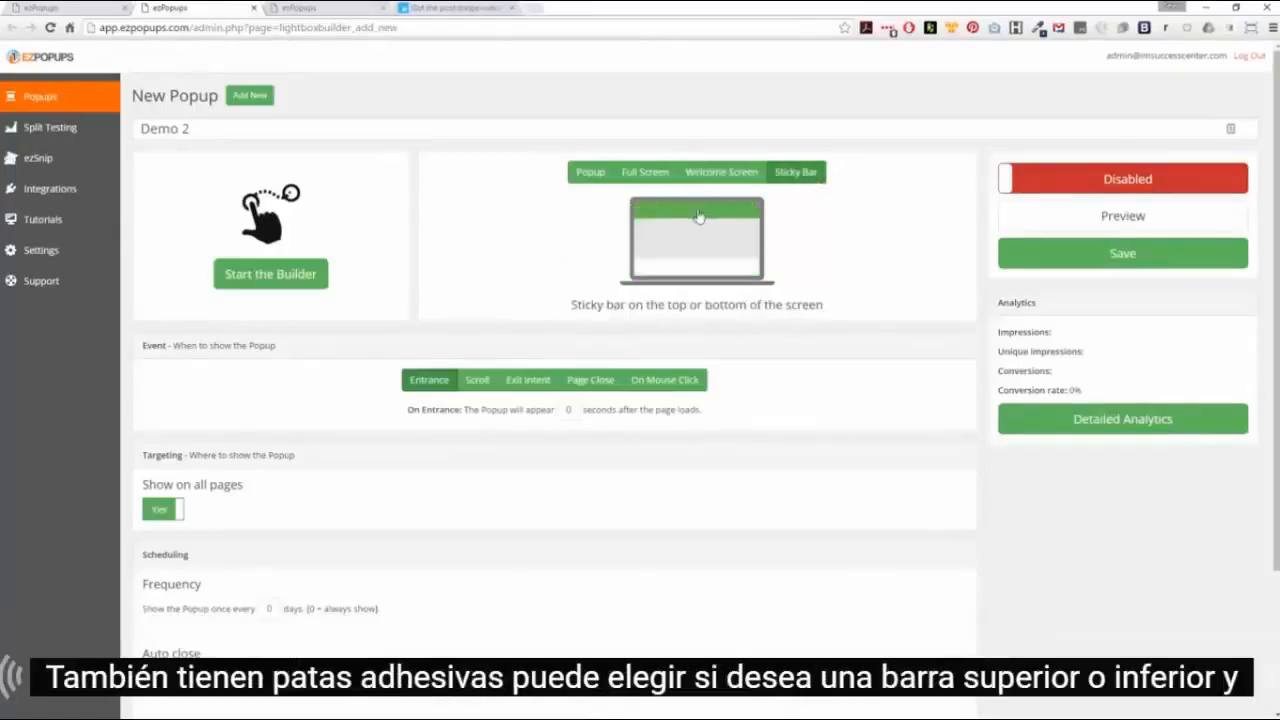
left_click(685, 268)
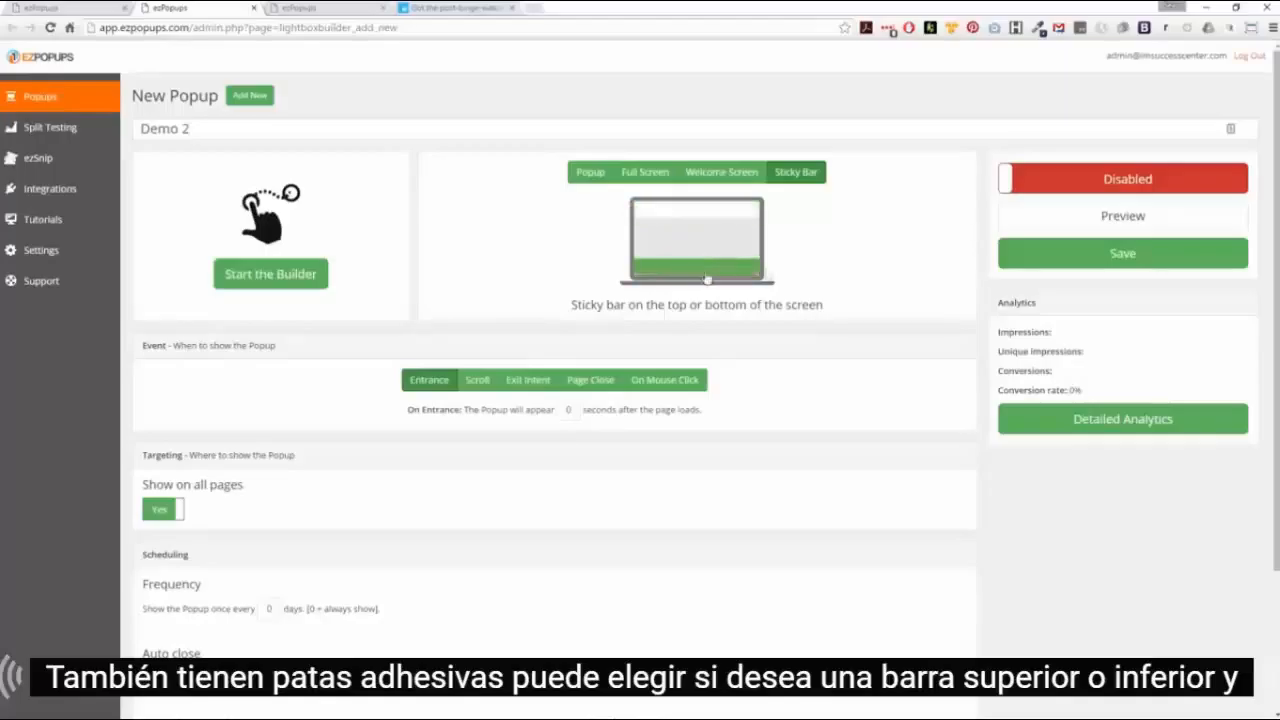
left_click(592, 174)
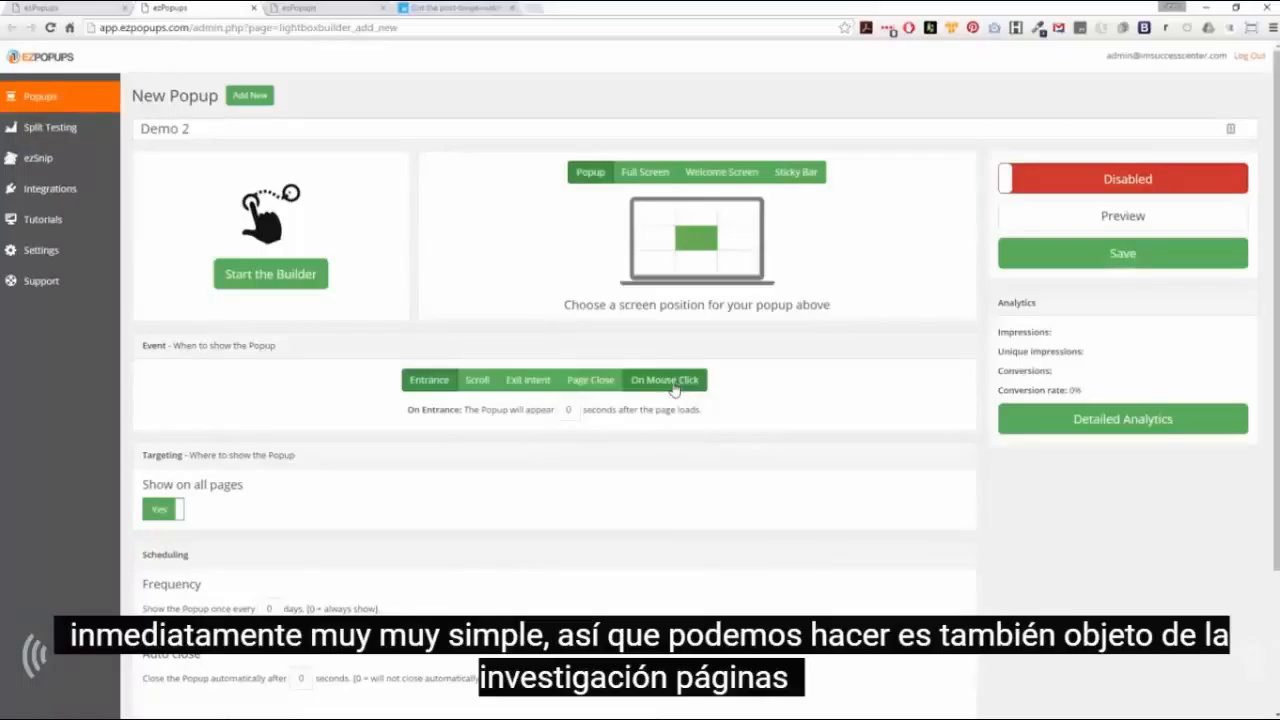
- Turn off showing the popup on all pages and set the targeting to "Only show on the following URLs"
scroll(366, 467, "down", 2)
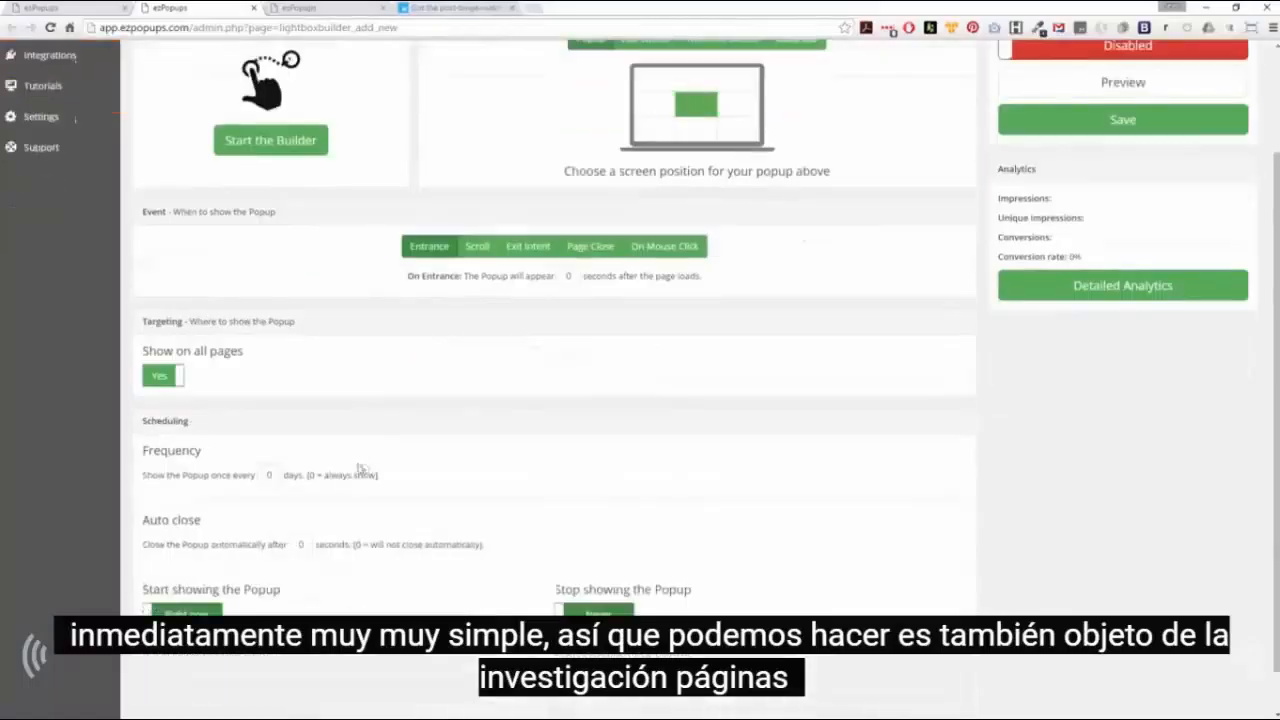
left_click(160, 374)
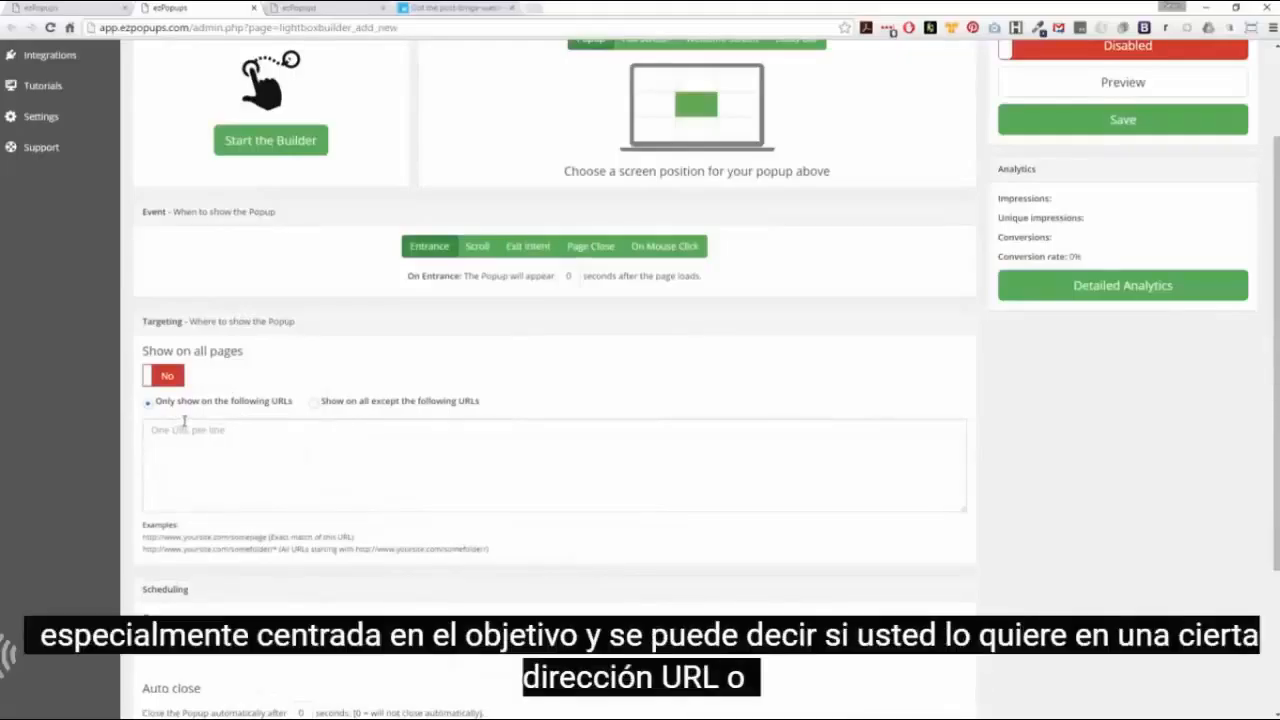
left_click(214, 441)
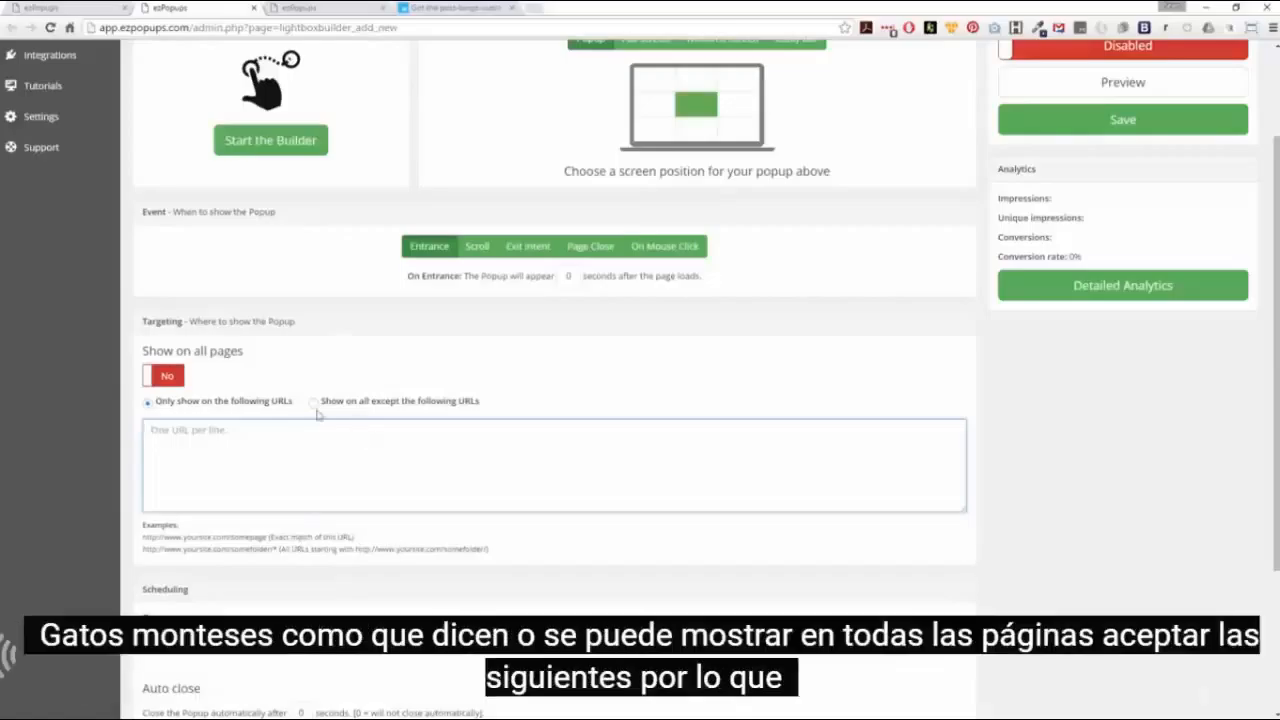
left_click(312, 404)
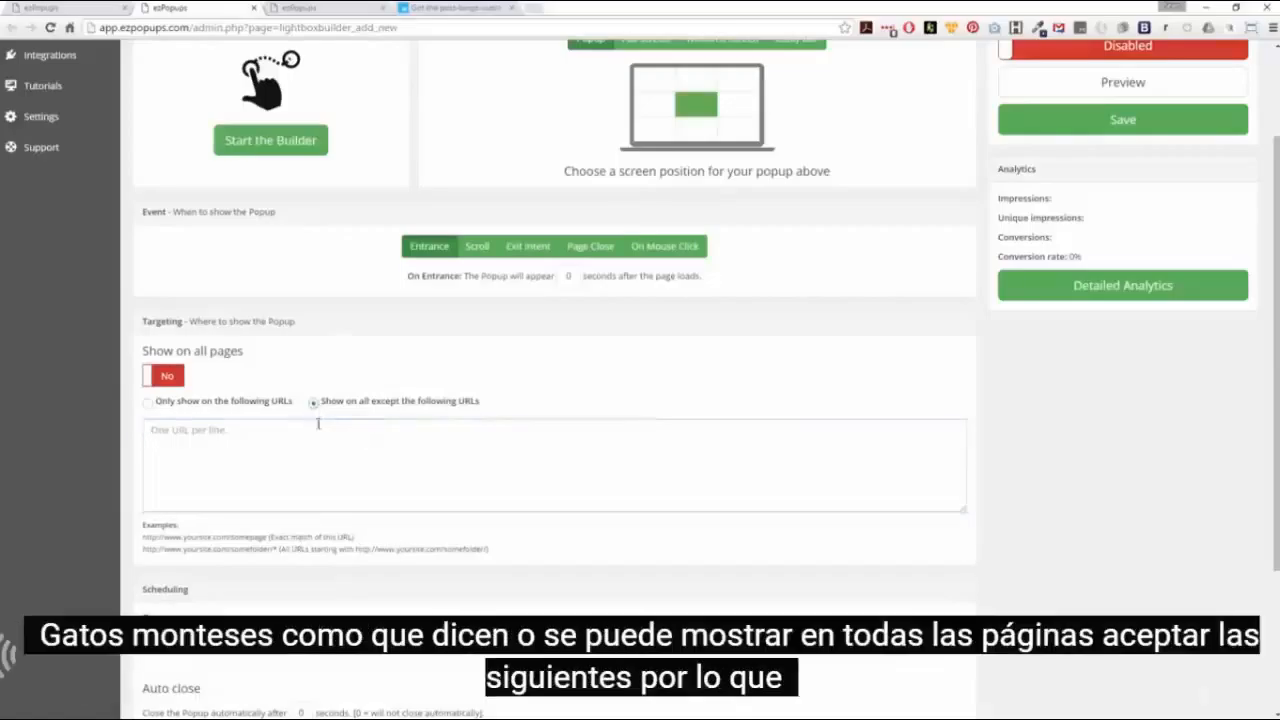
left_click(149, 402)
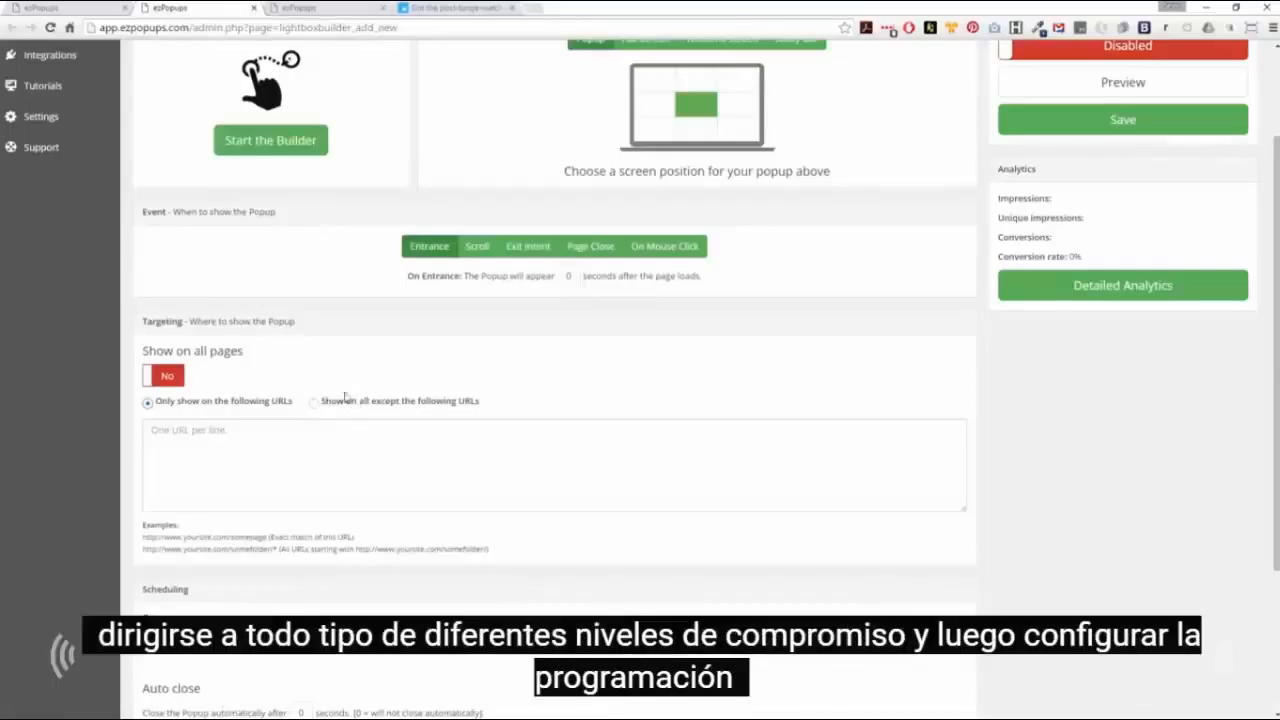
- Save the Demo 2 popup and open it in the builder
scroll(330, 400, "down", 2)
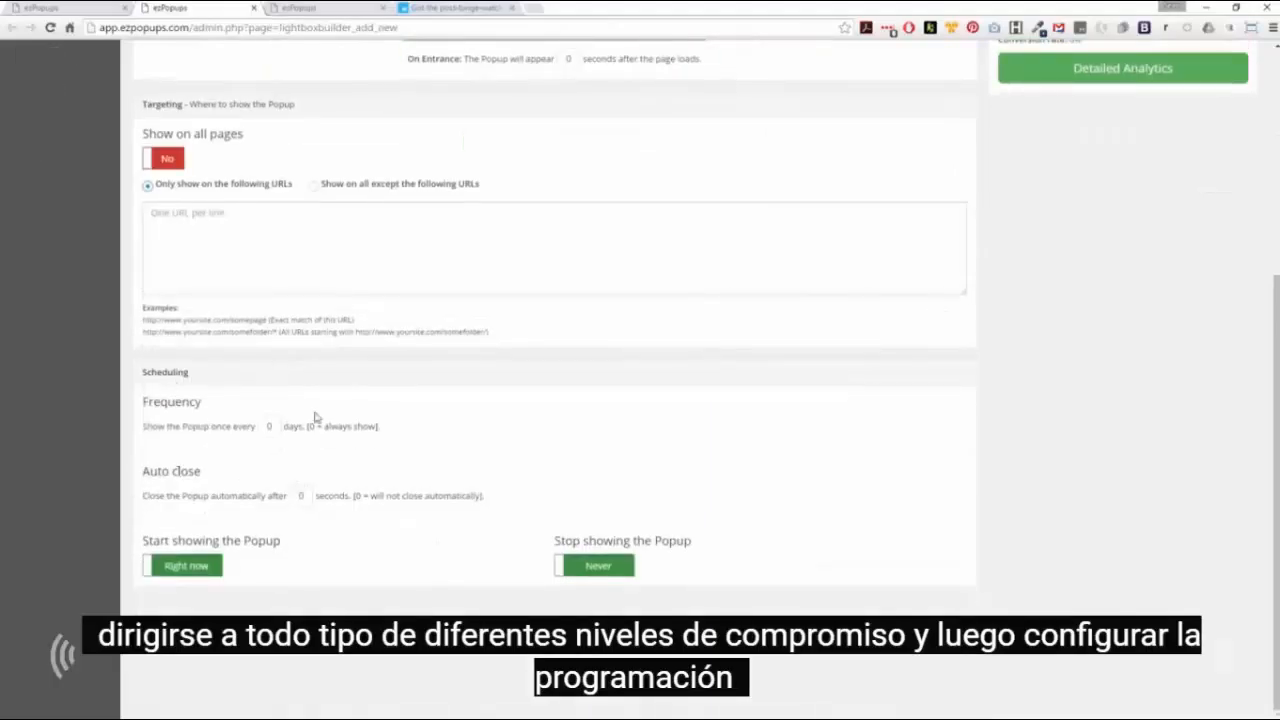
scroll(438, 500, "up", 4)
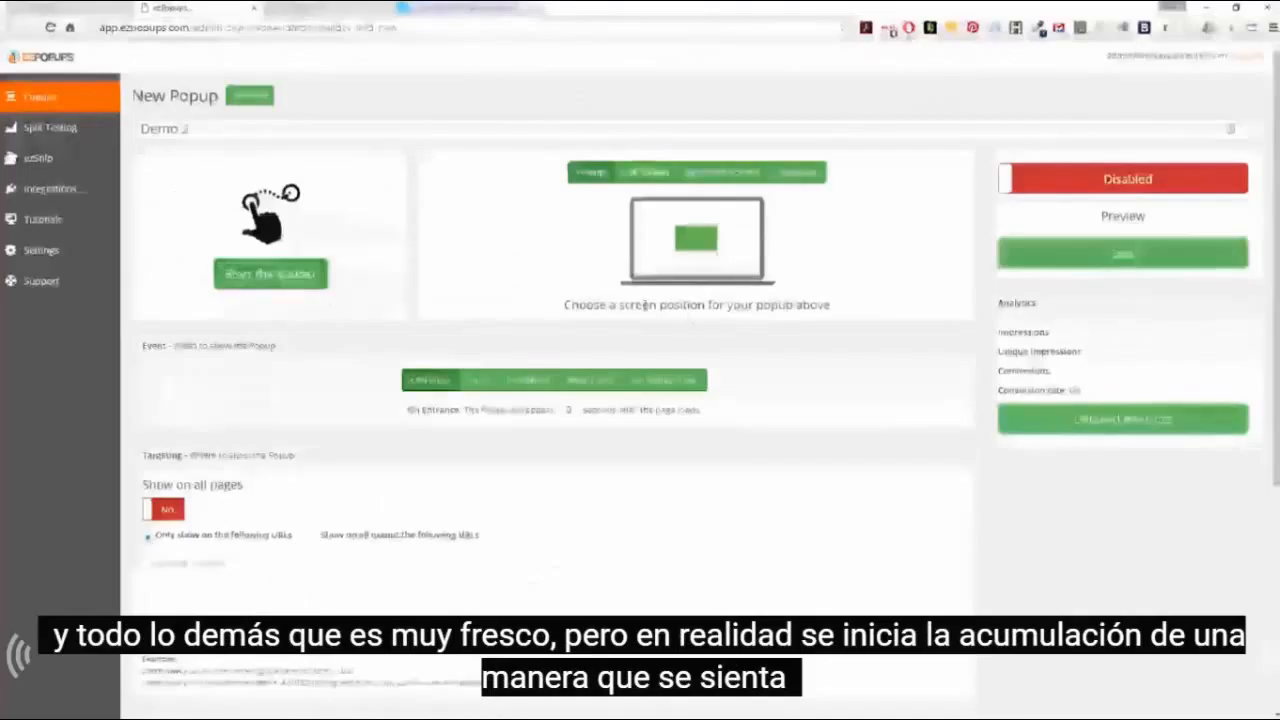
left_click(1070, 262)
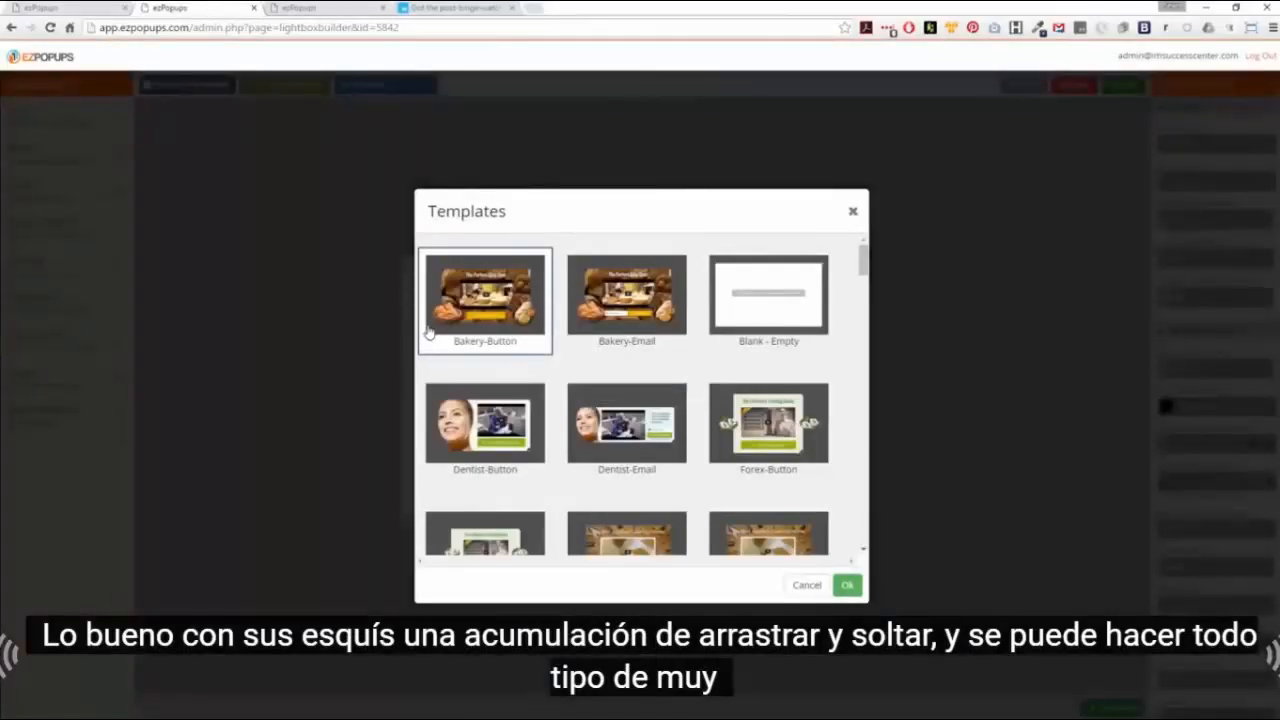
- Load the two-step Profitable_Traffic template into the builder
scroll(623, 406, "down", 5)
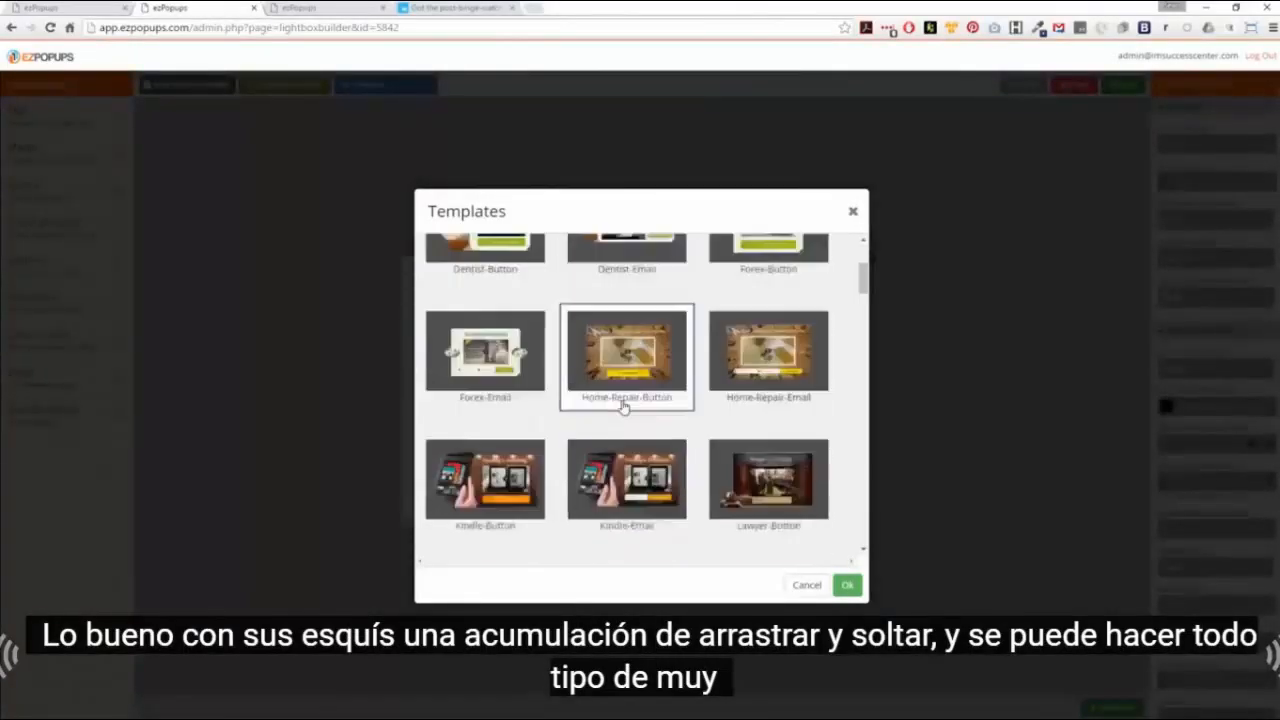
scroll(623, 406, "down", 10)
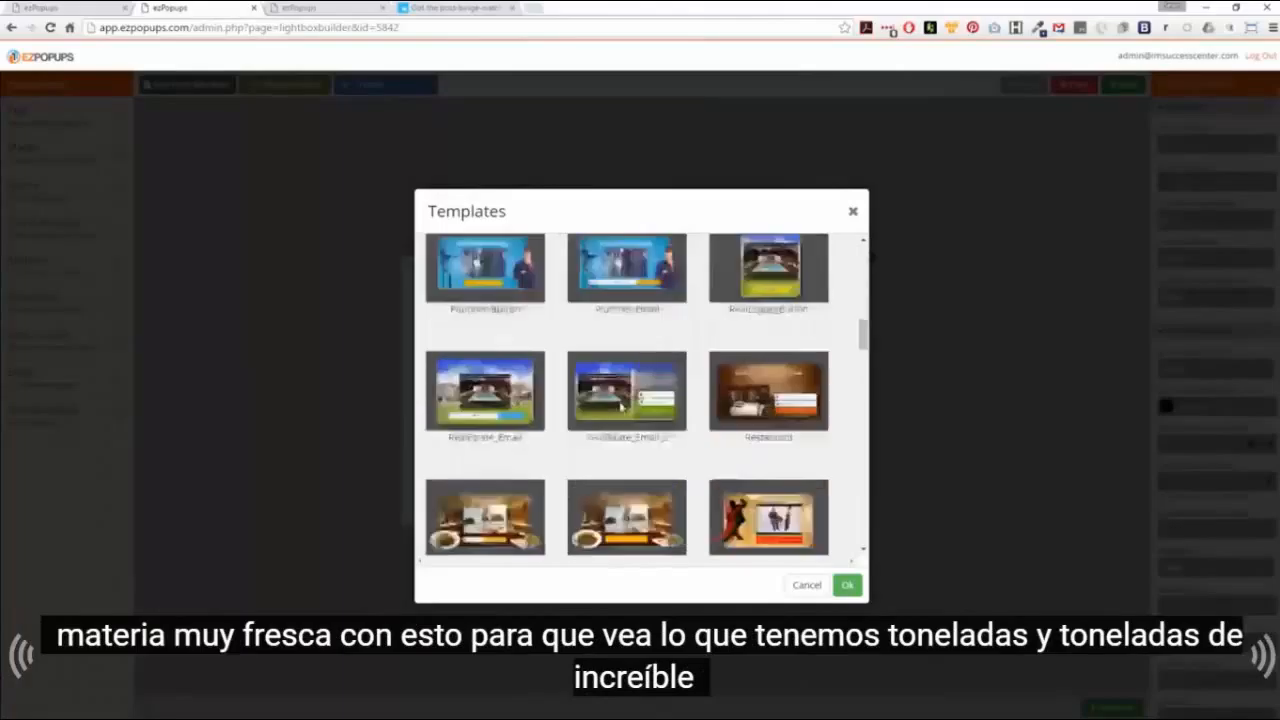
scroll(621, 408, "down", 10)
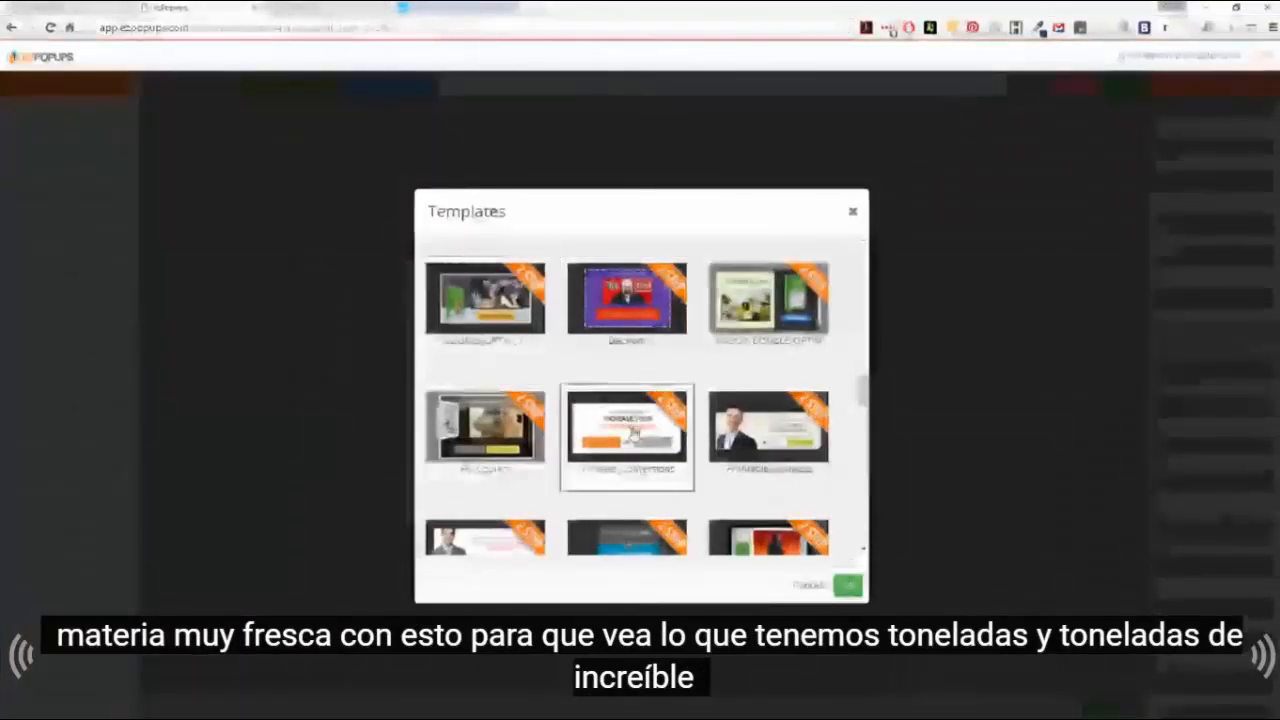
scroll(757, 460, "down", 3)
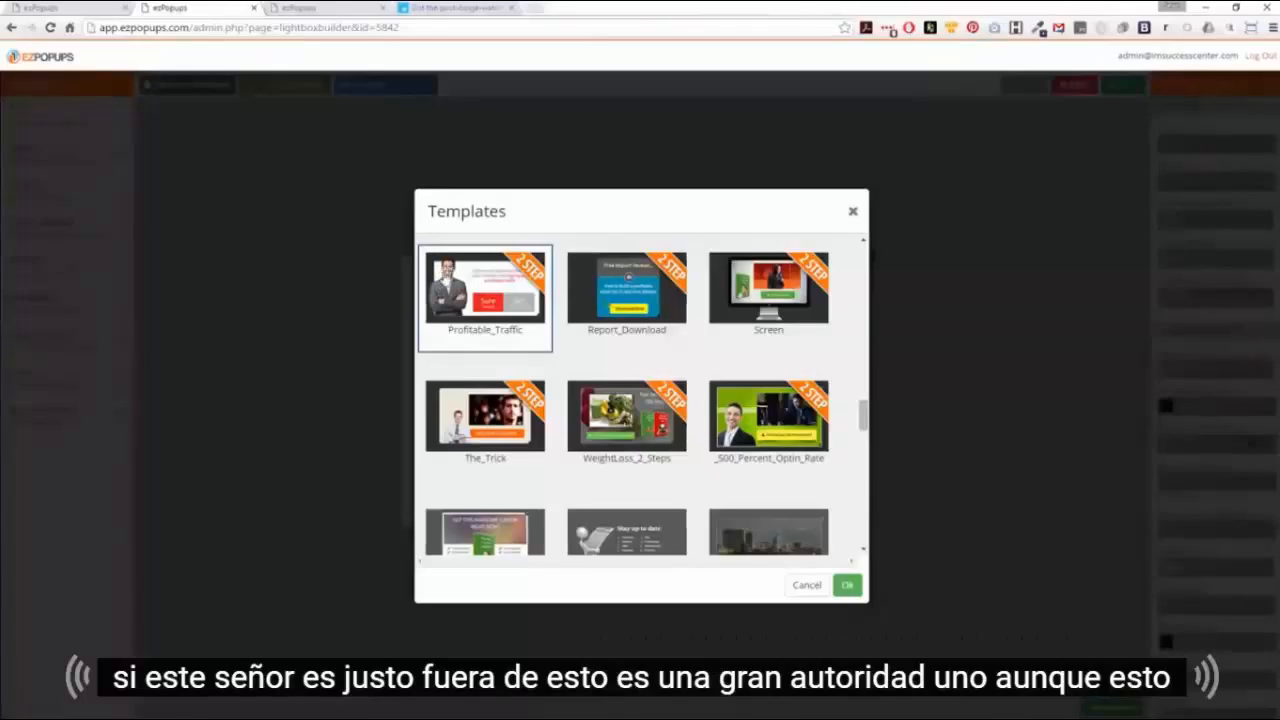
left_click(846, 584)
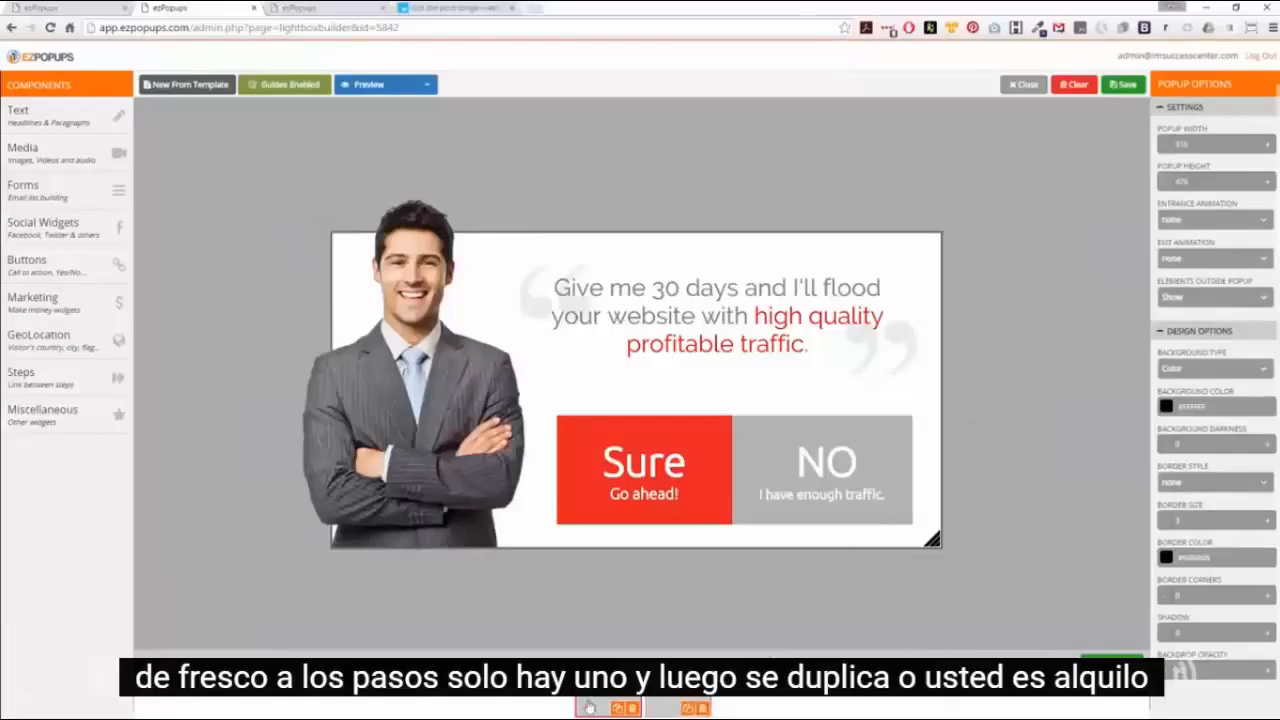
- Delete the template's second step and duplicate the first step in its place
left_click(703, 708)
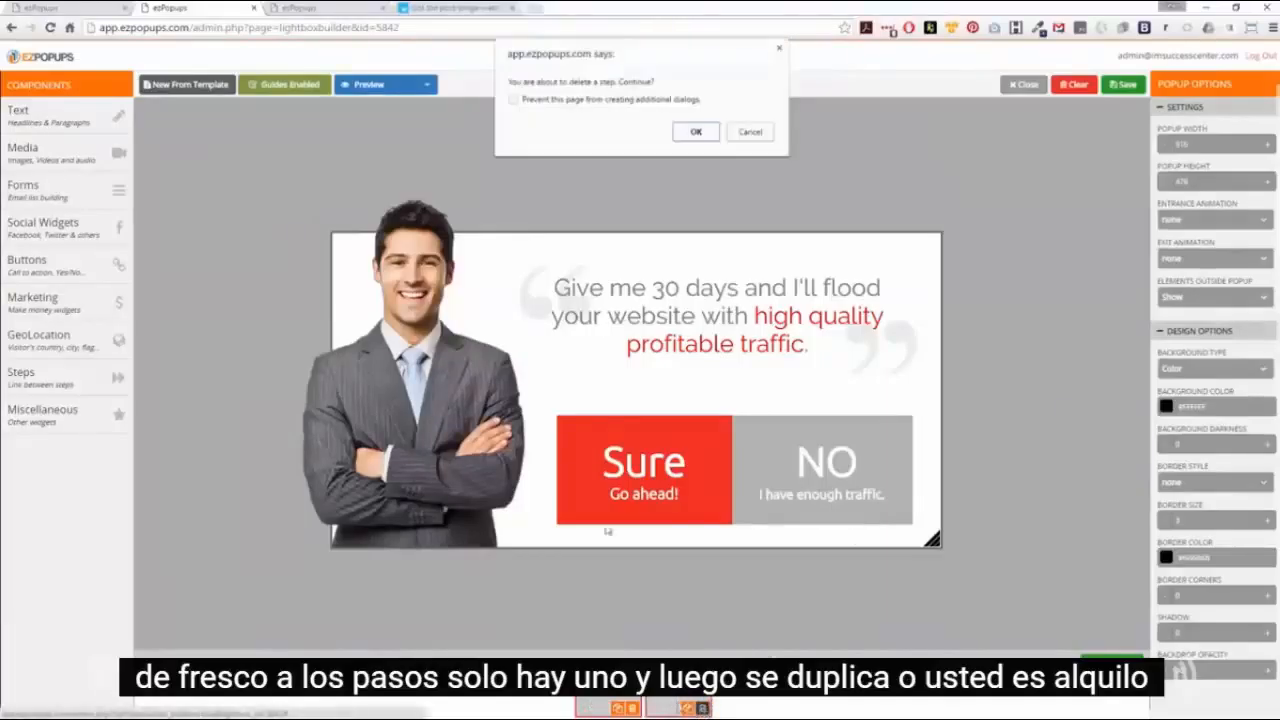
left_click(697, 131)
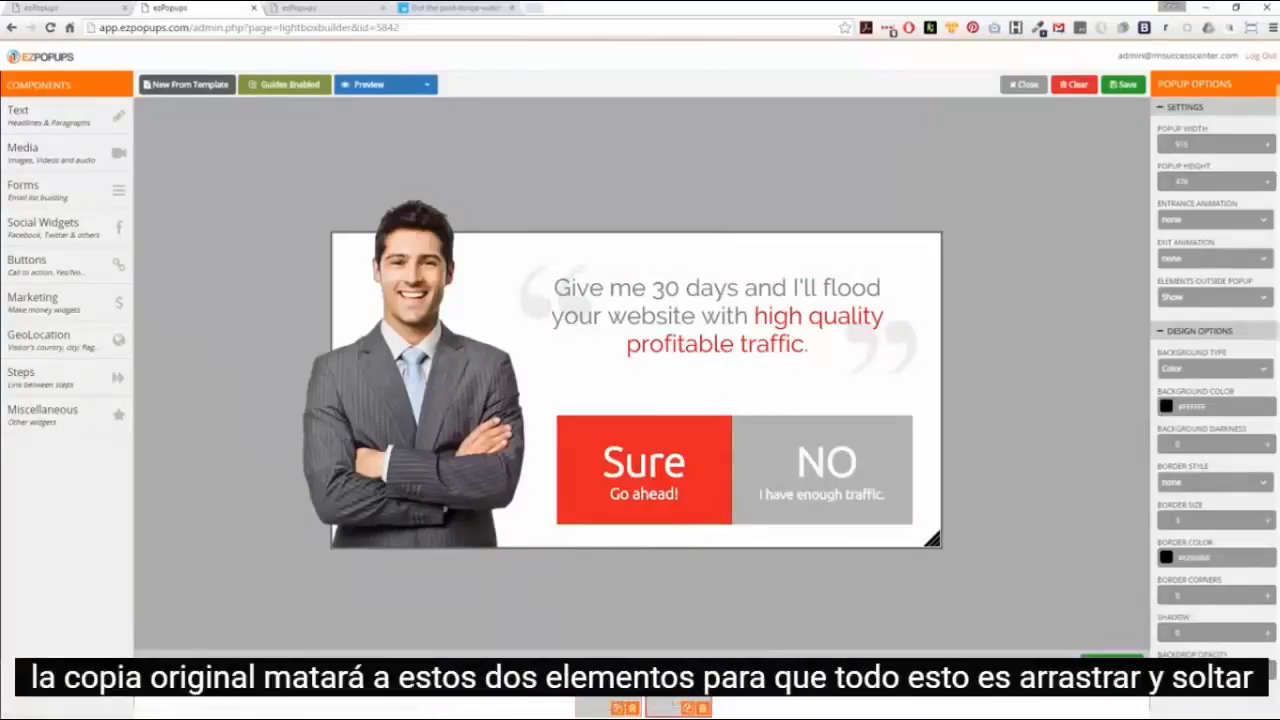
- Delete the red "Sure" button and the grey "NO" button from the duplicated step
left_click(642, 520)
right_click(670, 478)
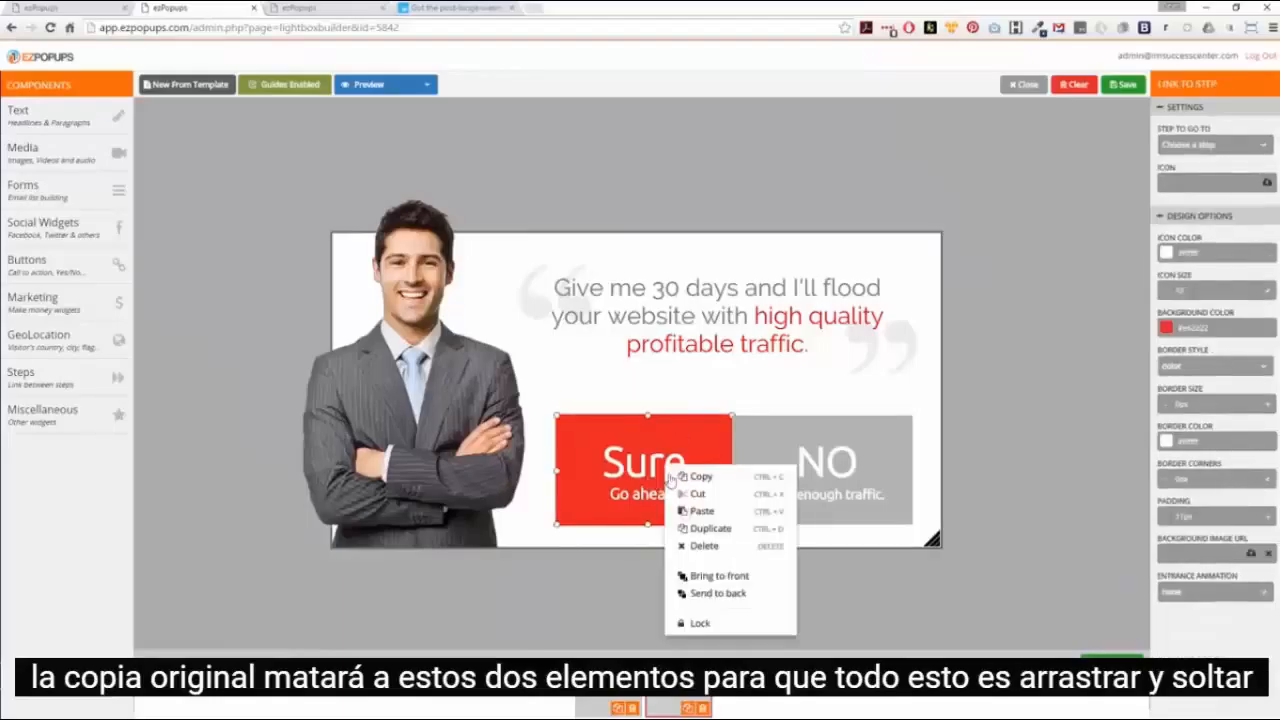
left_click(704, 546)
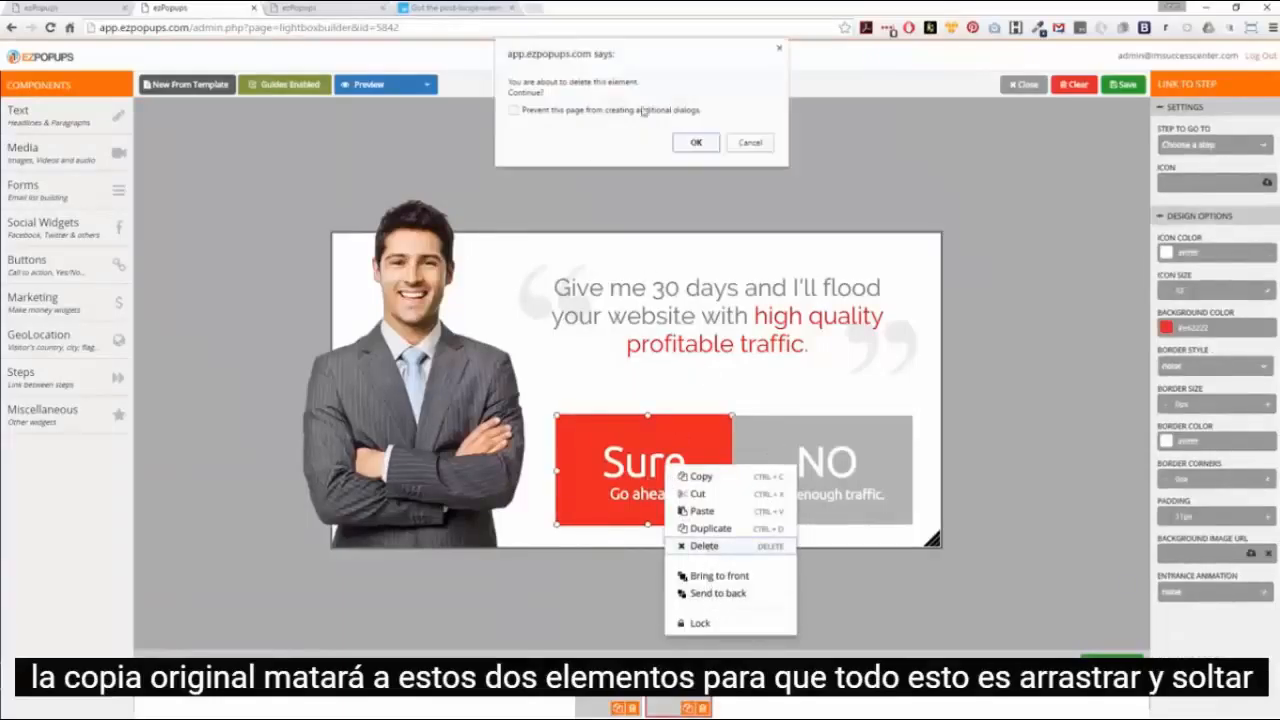
left_click(696, 142)
right_click(790, 442)
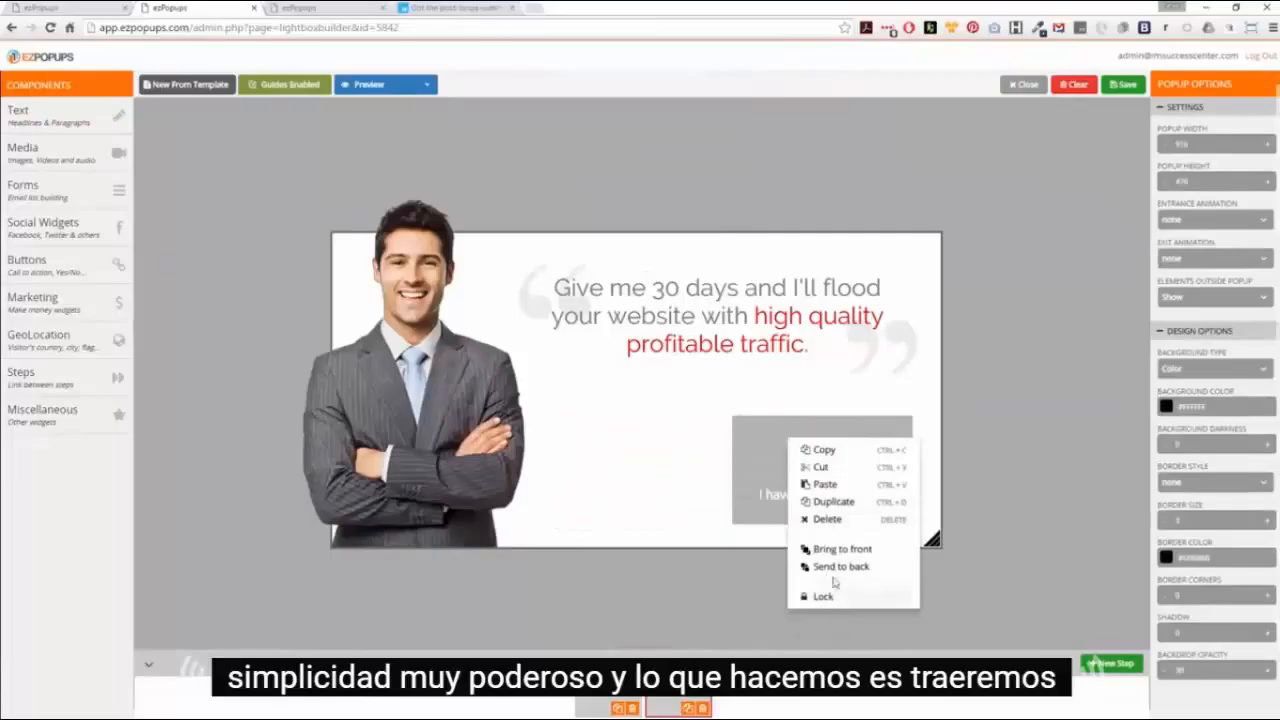
left_click(826, 519)
left_click(696, 142)
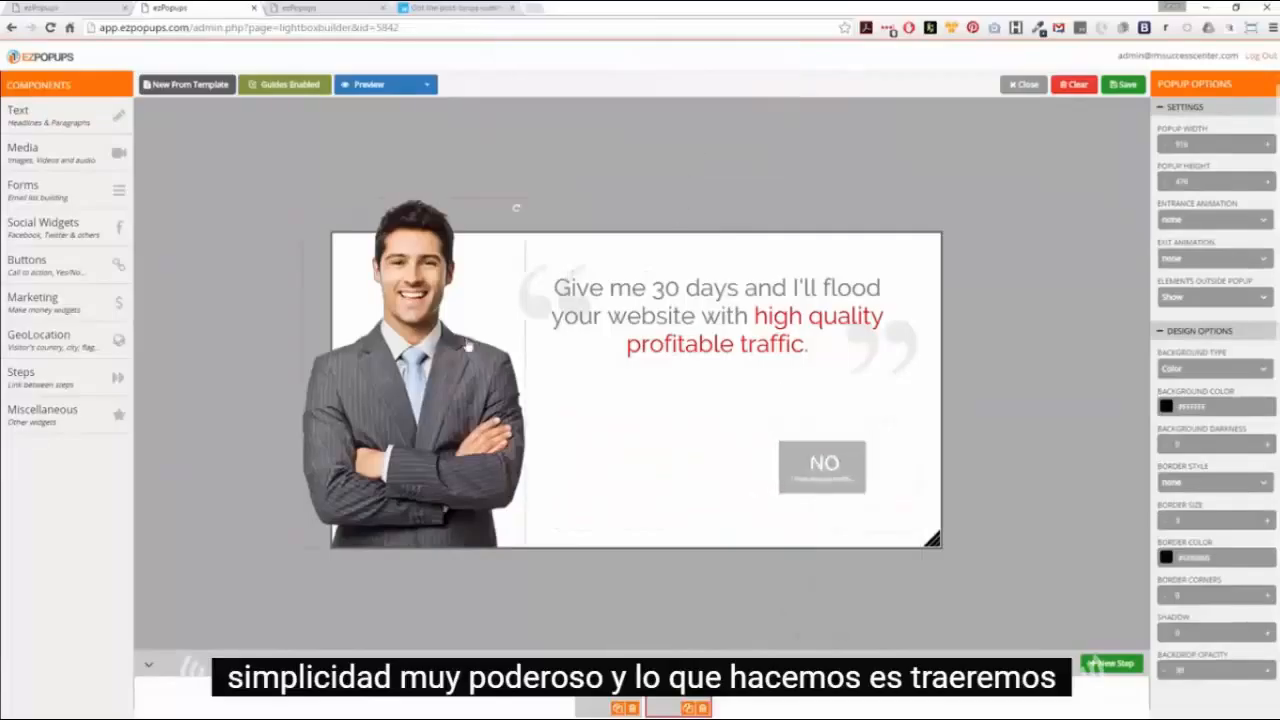
- Place a horizontal Name & Email Optin - HTML form below the headline and narrow it to fit inside the popup
mouse_move(52, 120)
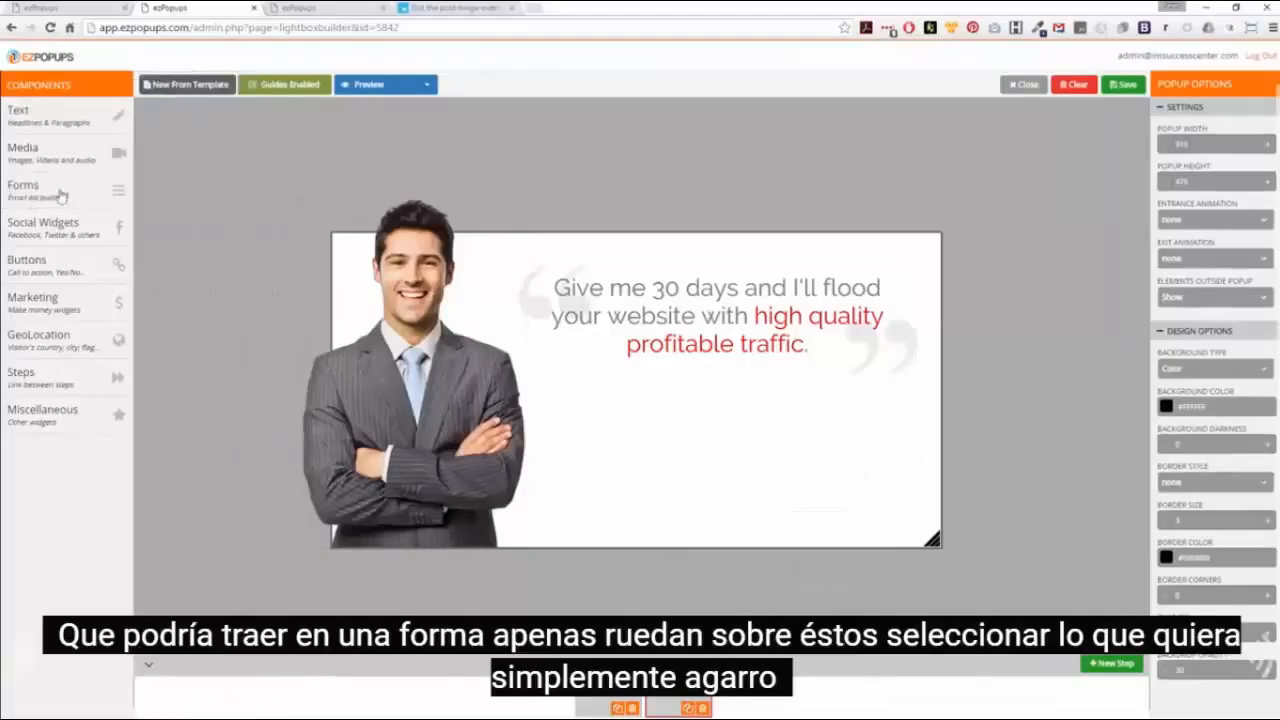
mouse_move(64, 204)
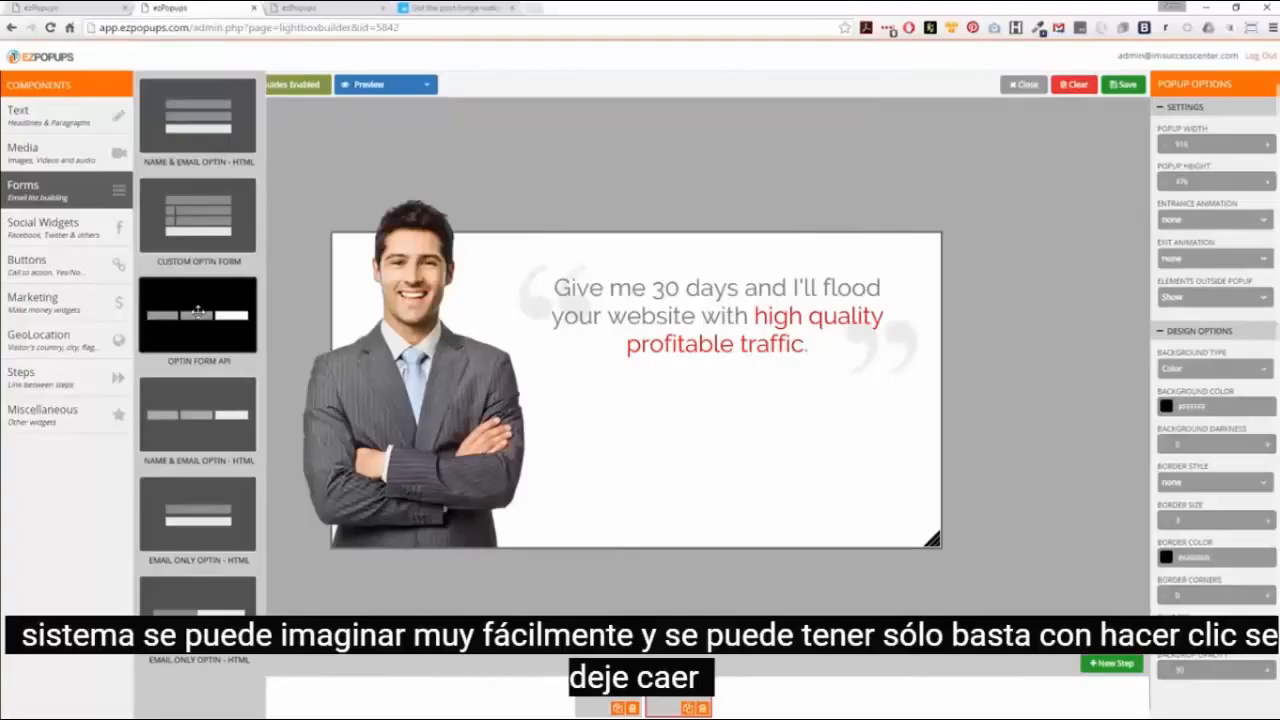
left_click_drag(217, 331, 622, 441)
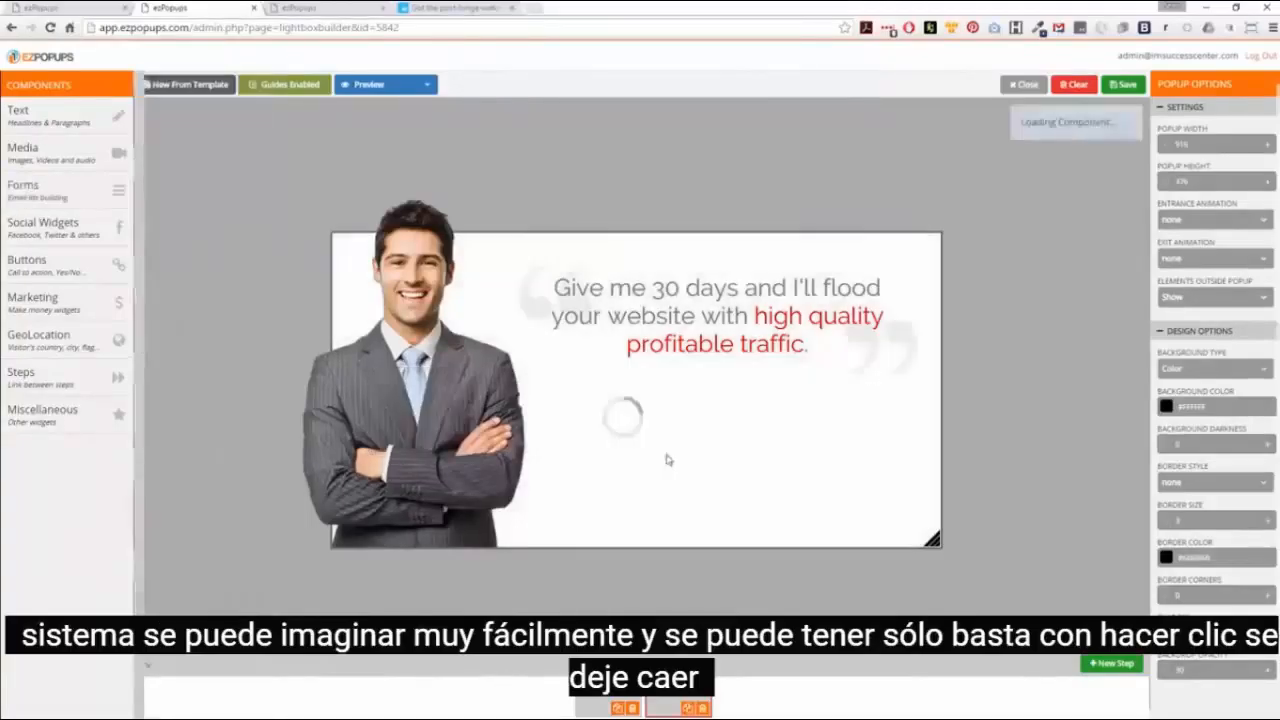
left_click_drag(755, 423, 686, 476)
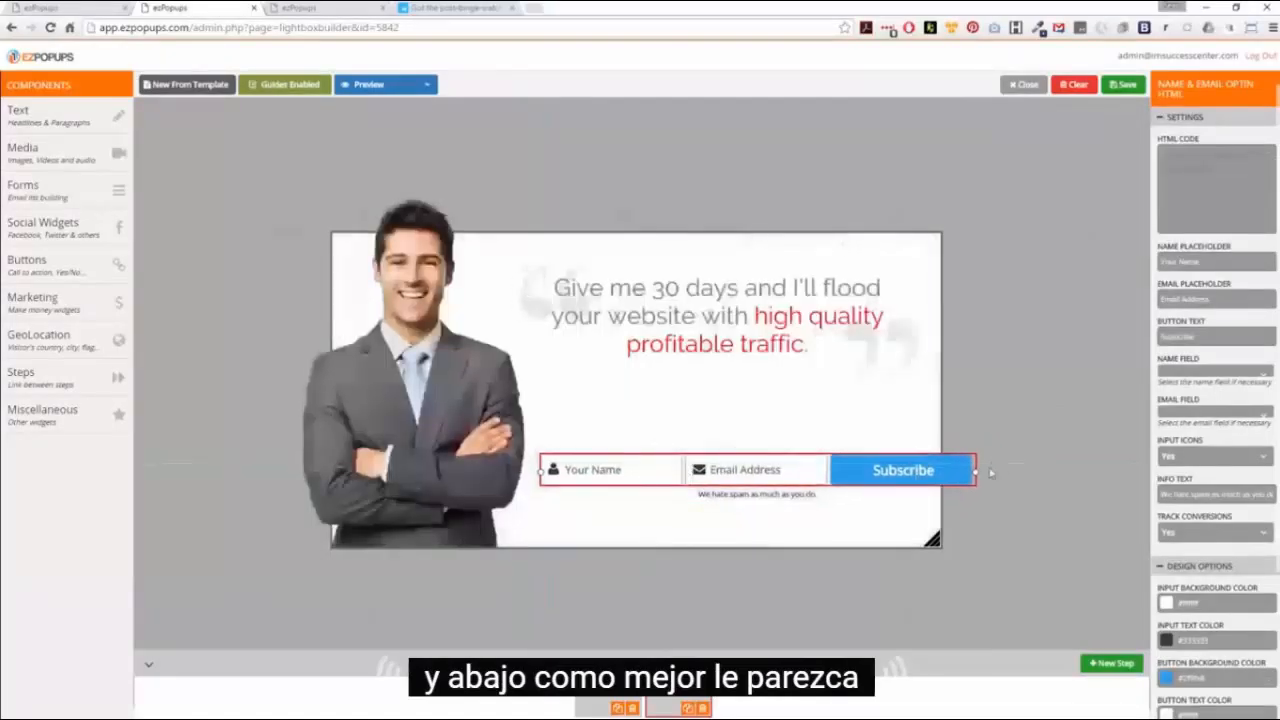
left_click_drag(976, 470, 920, 470)
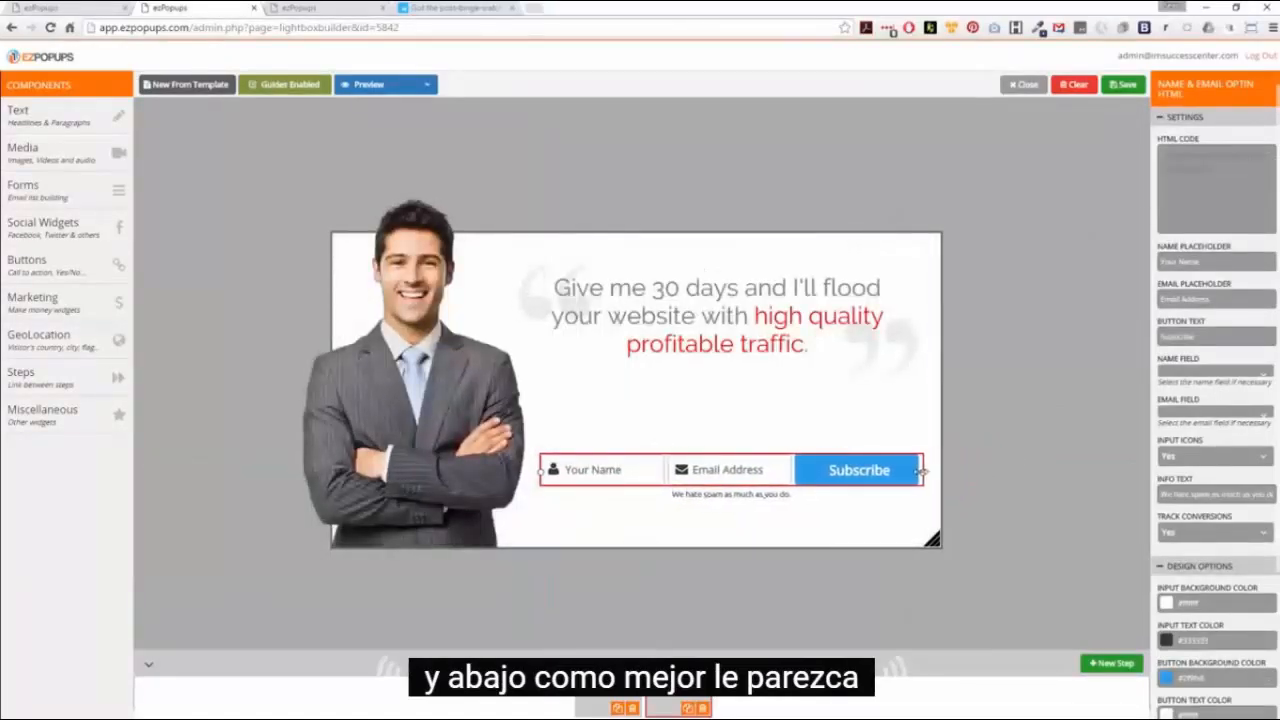
left_click_drag(737, 489, 726, 456)
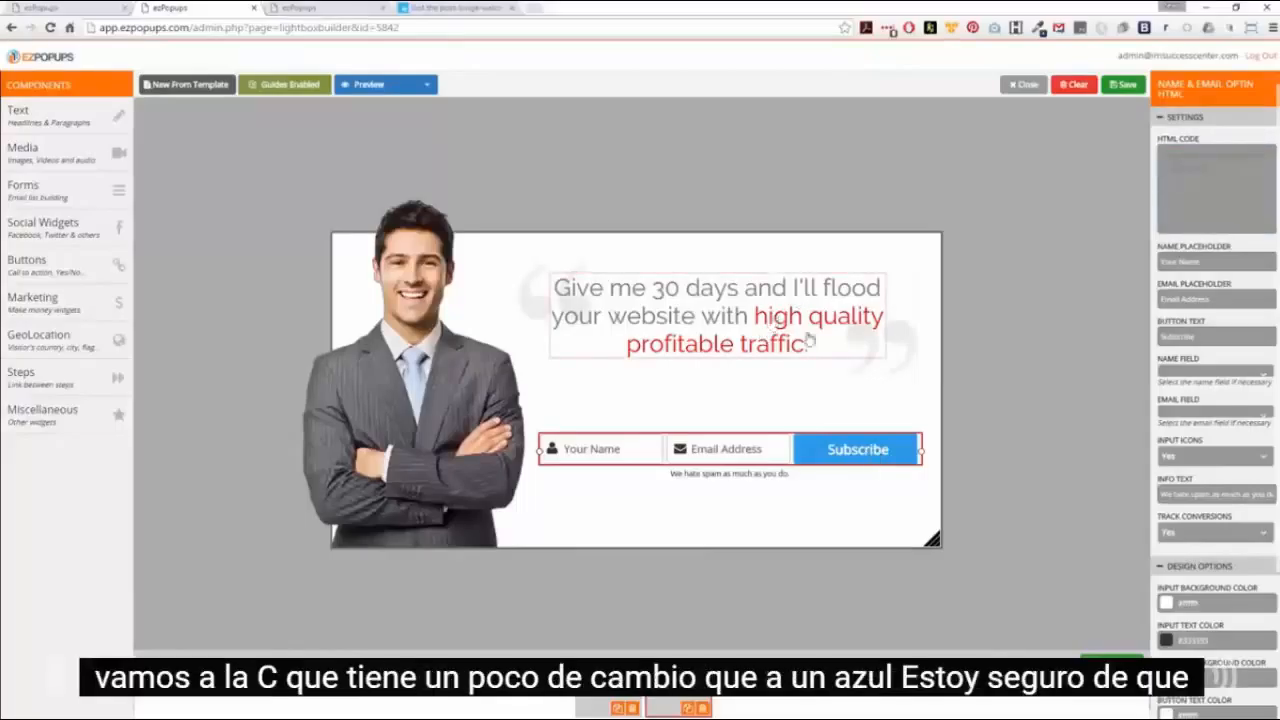
- Copy the dark blue hex code 2a4b80 from the browser's colour picker extension
left_click(770, 327)
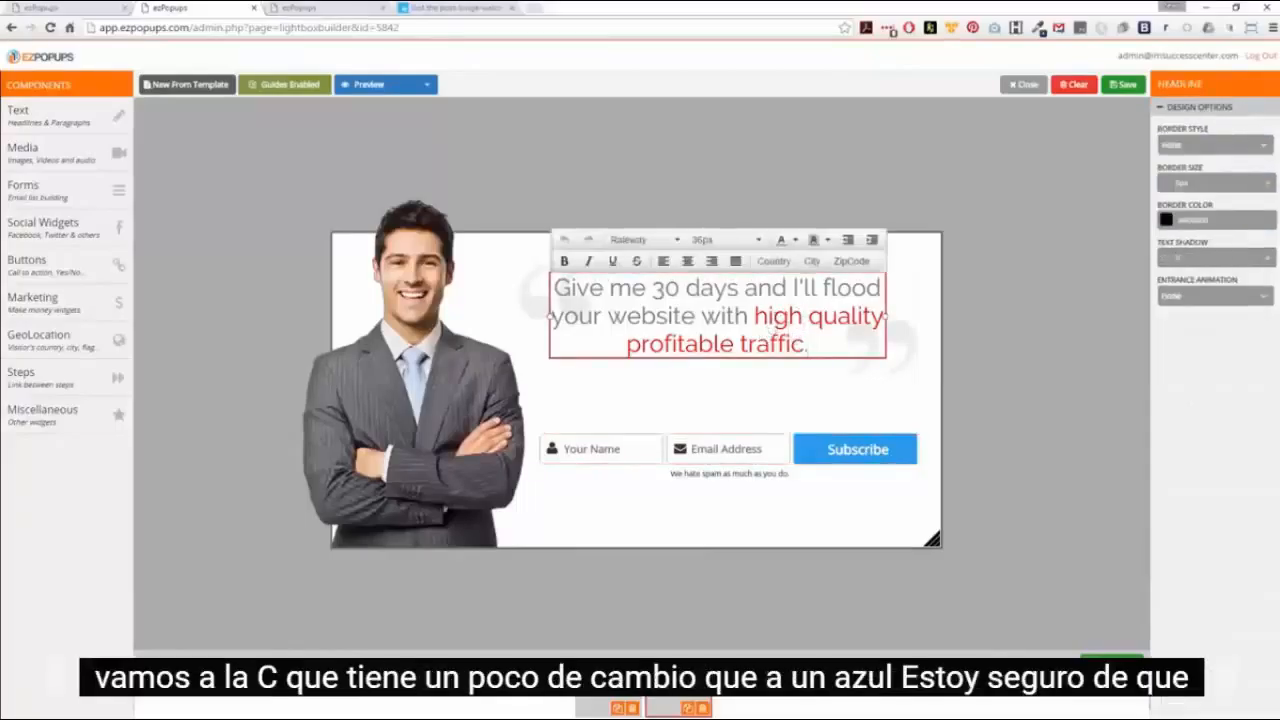
left_click(1040, 31)
left_click(962, 137)
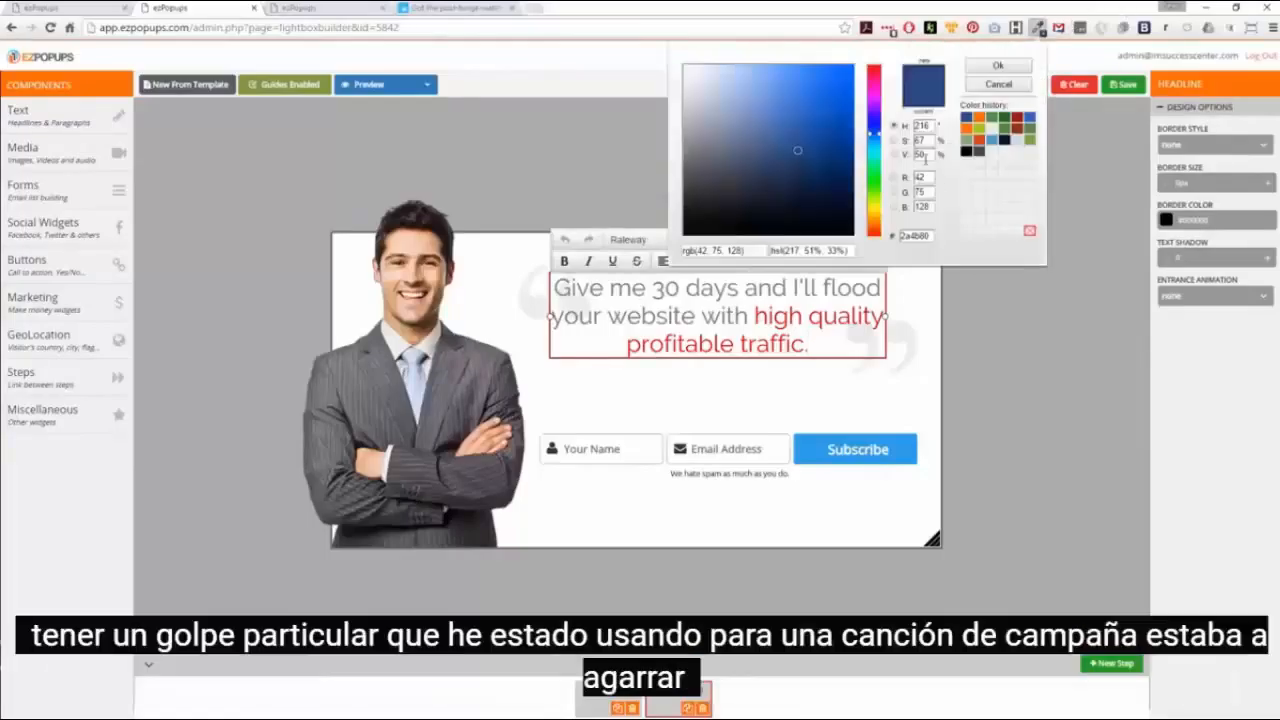
double_click(916, 236)
key("ctrl+c")
left_click(997, 67)
- Recolour the words "high quality profitable traffic" in the headline with the copied custom colour 2a4b80
left_click_drag(752, 316, 805, 344)
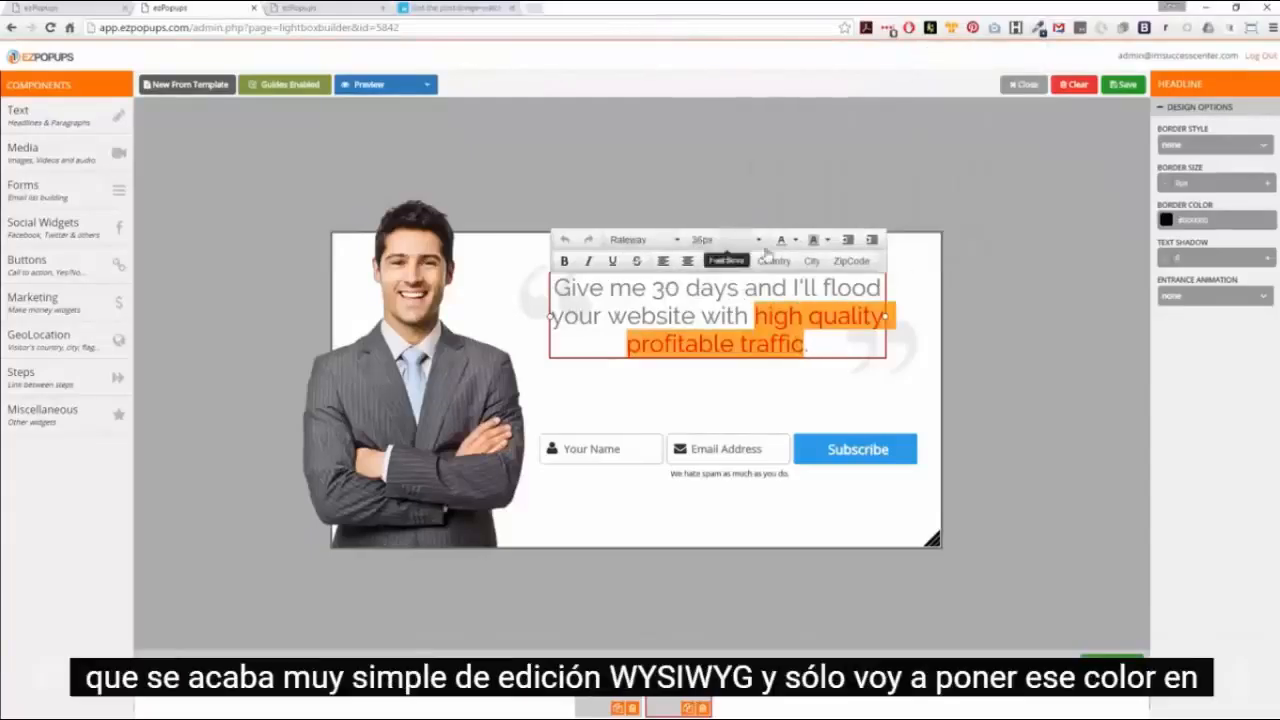
left_click(795, 241)
left_click(807, 342)
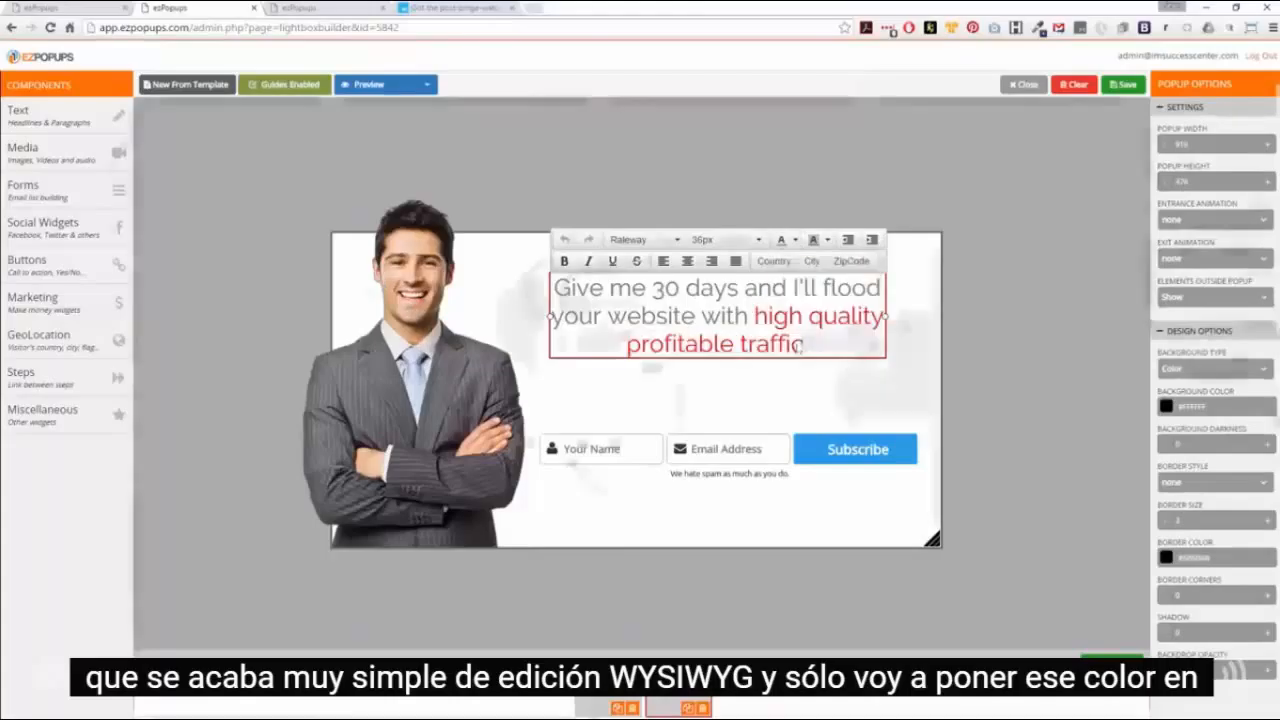
double_click(723, 408)
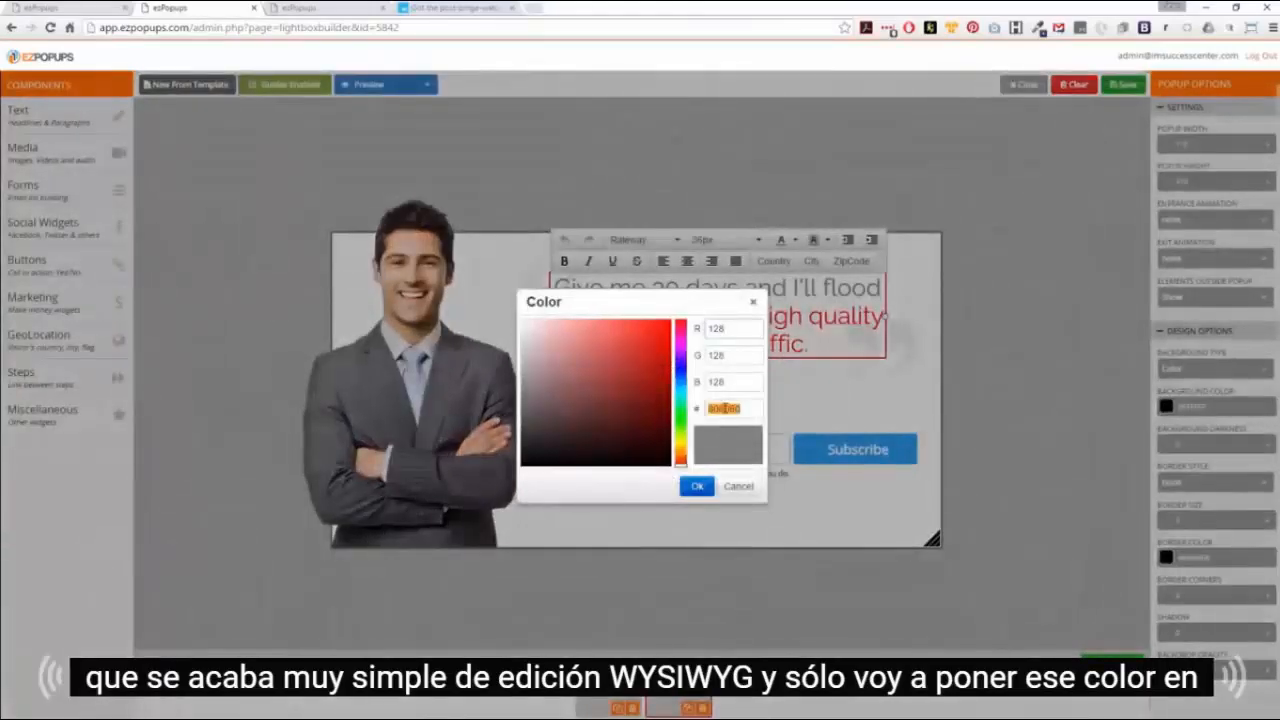
left_click(695, 490)
left_click(815, 400)
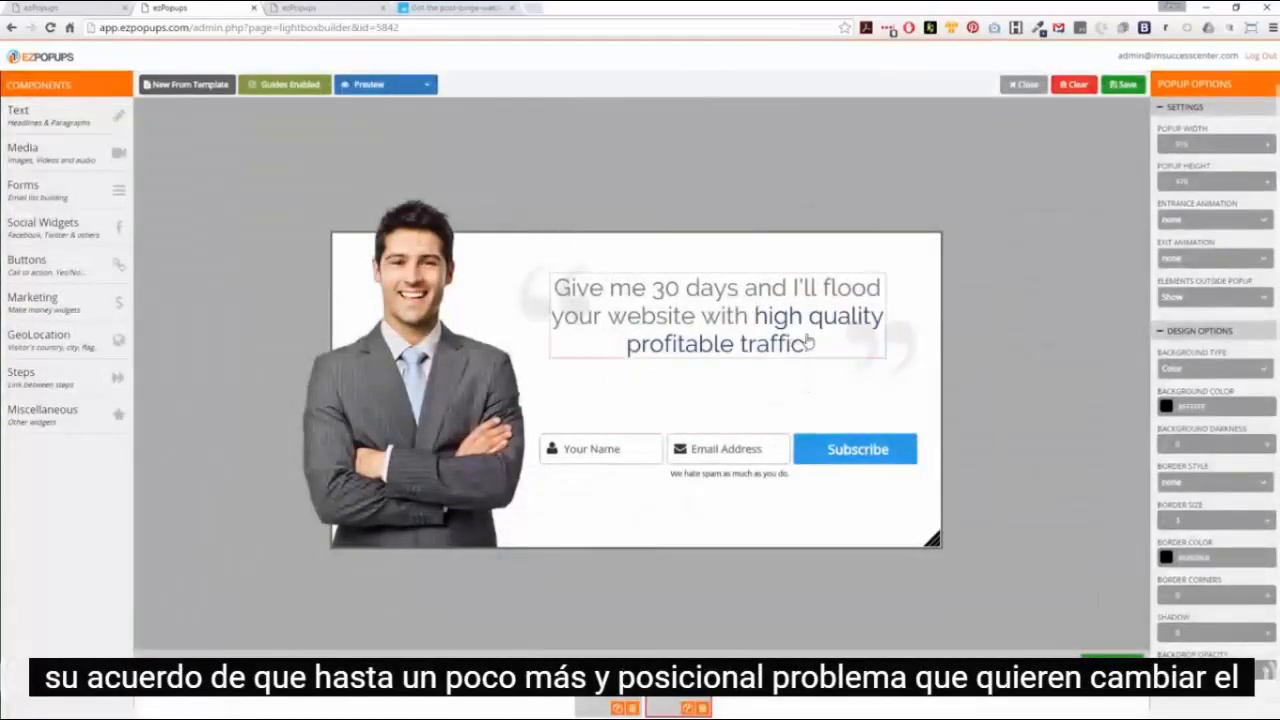
- Make the words "high quality profitable traffic" in the second step's headline bold
left_click(800, 344)
left_click_drag(755, 316, 798, 345)
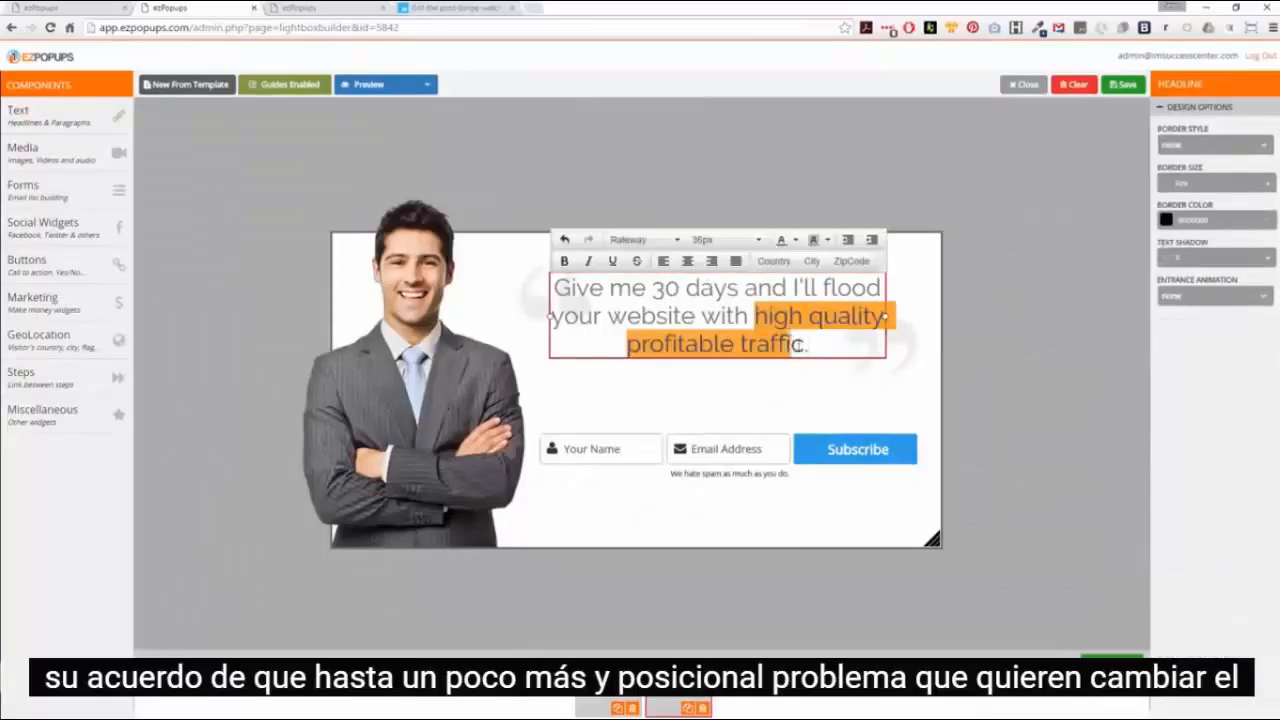
left_click(564, 261)
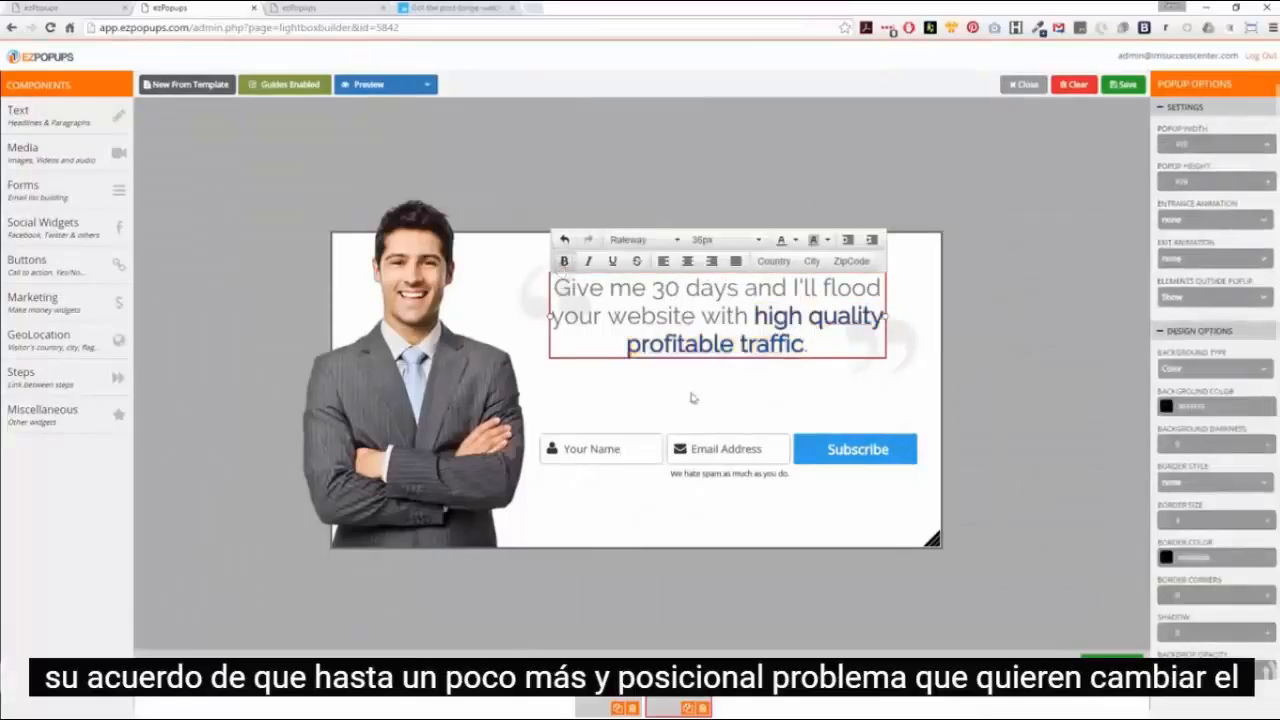
- Set the opt-in form's button background to the copied dark blue, 2a4b80
left_click(830, 452)
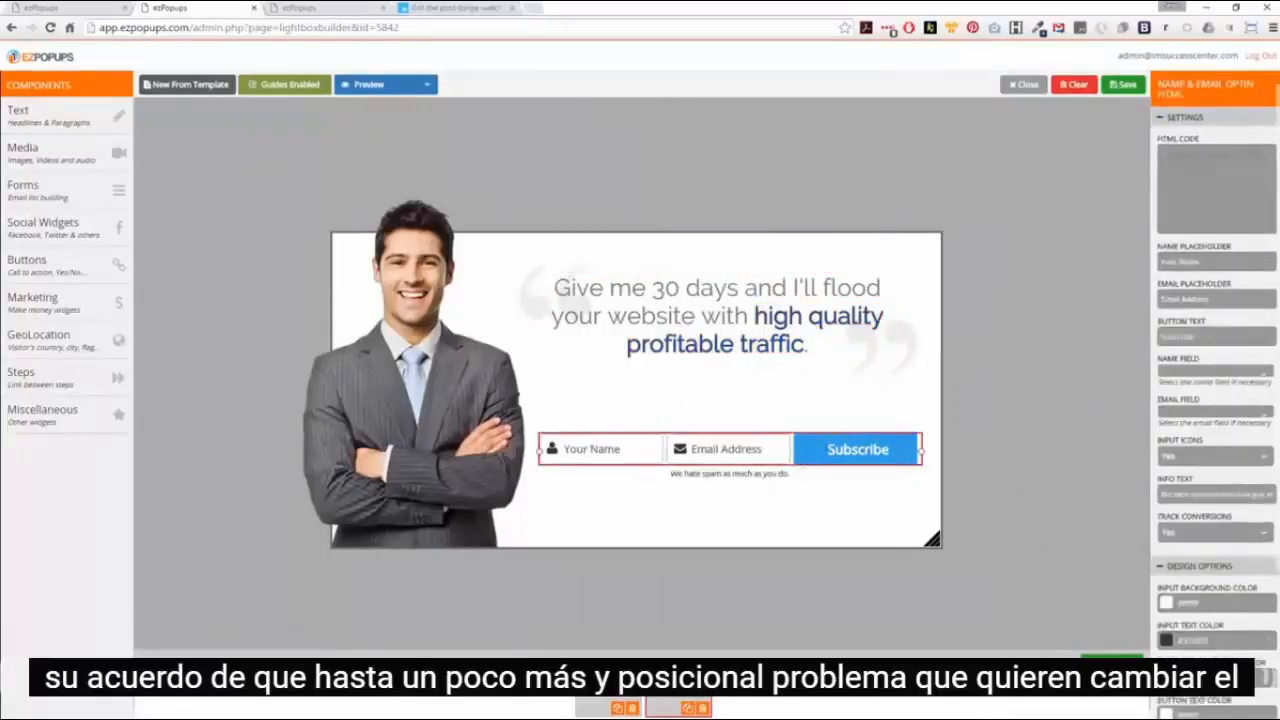
left_click(1199, 678)
key("ctrl+v")
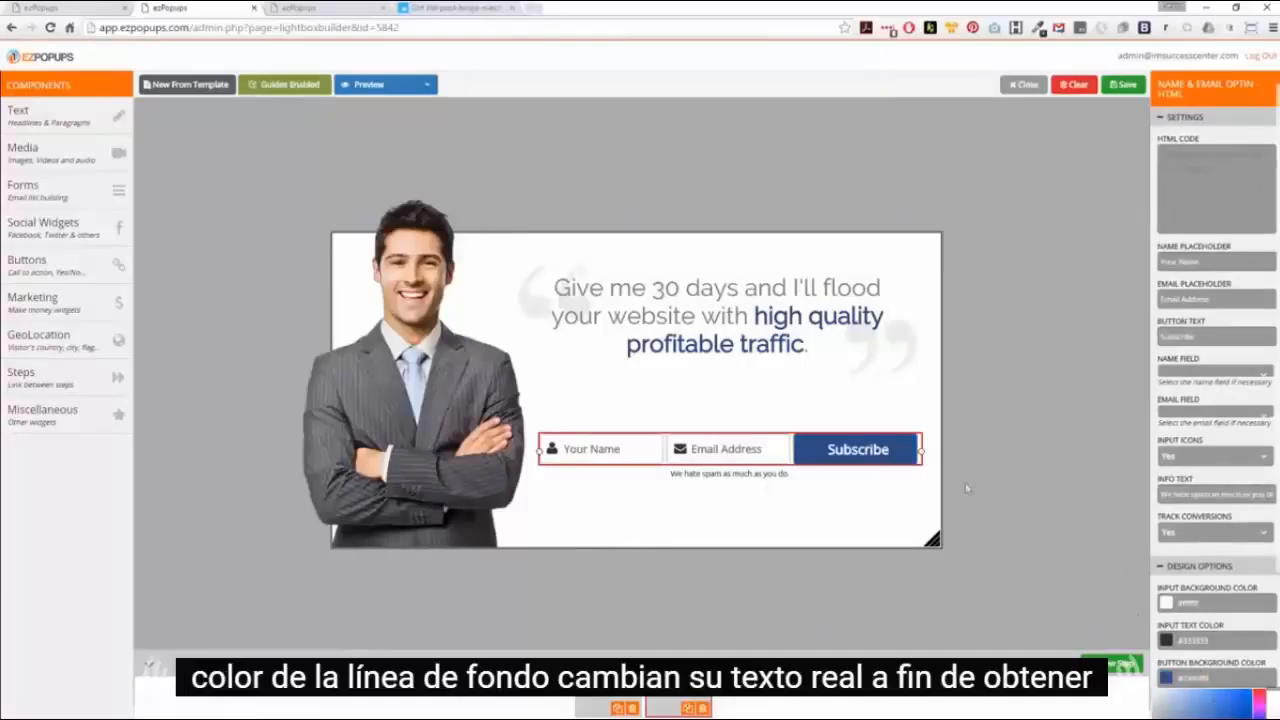
- Change the opt-in form's button text to "Get Access Now"
left_click(1177, 332)
type("Get")
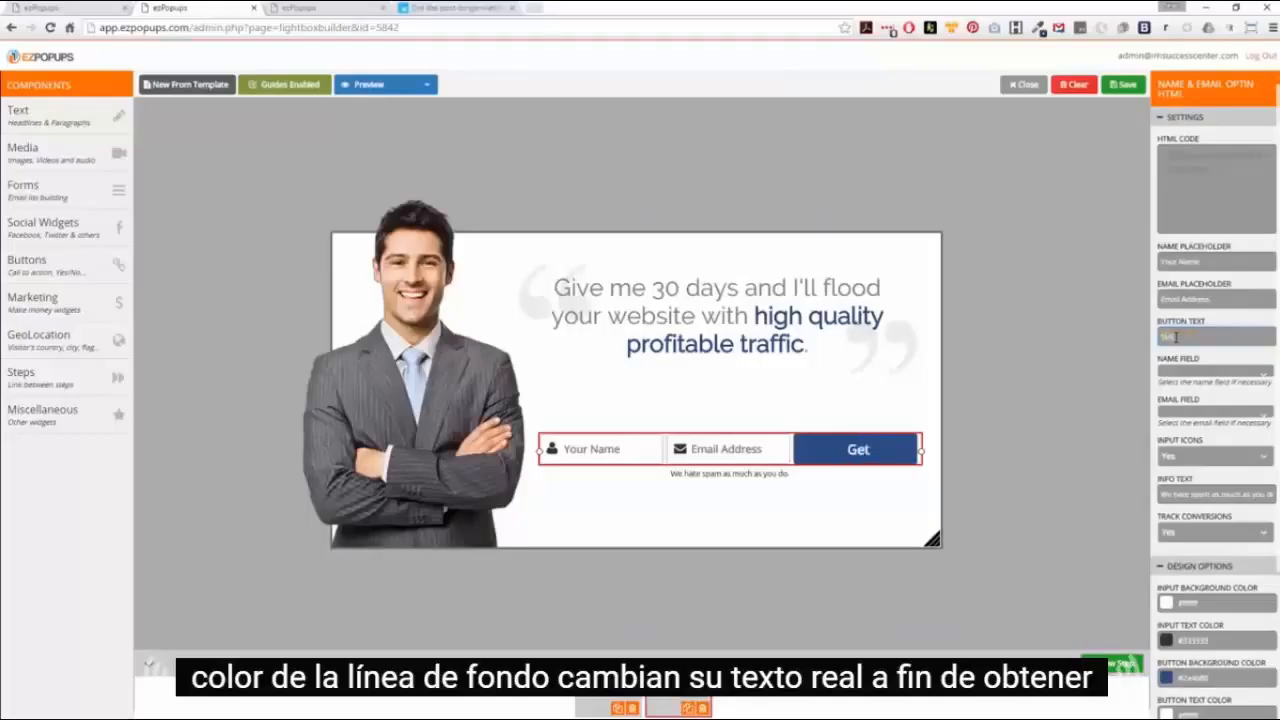
type(" I")
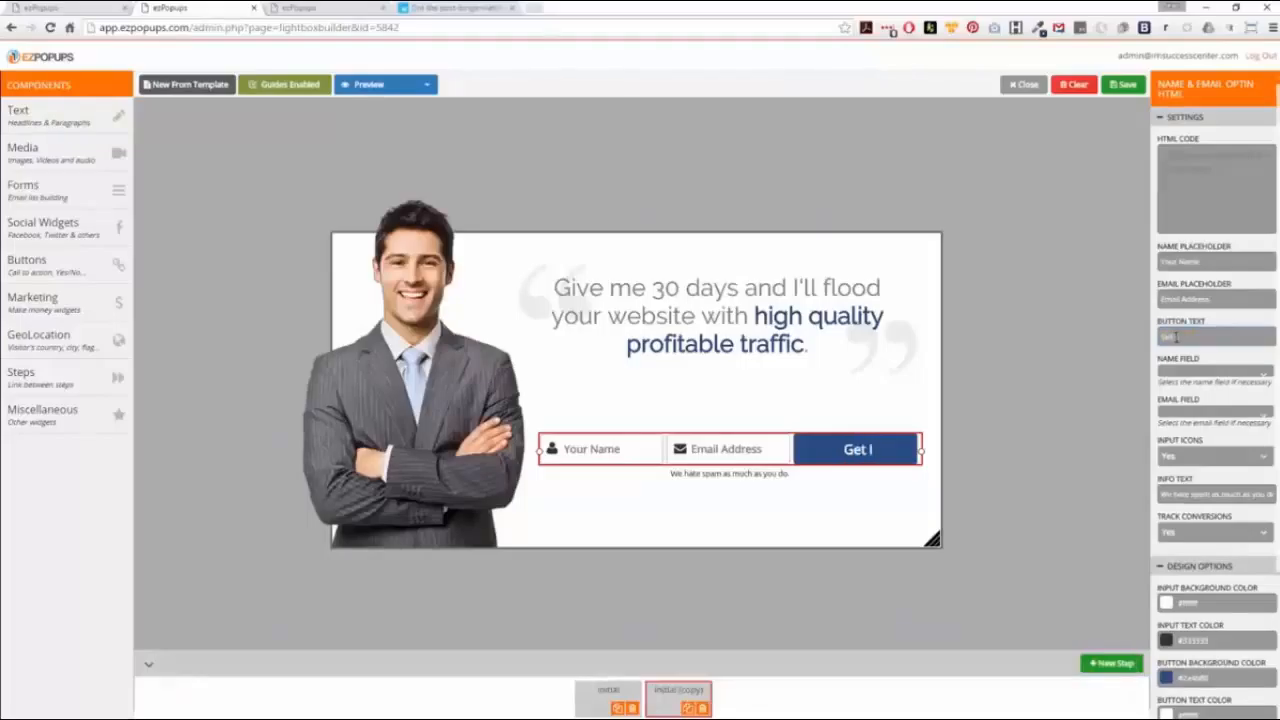
key("BackSpace")
type("ACce")
key("BackSpace")
key("BackSpace")
key("BackSpace")
type("cess")
key("BackSpace")
key("BackSpace")
key("BackSpace")
type("cess Now")
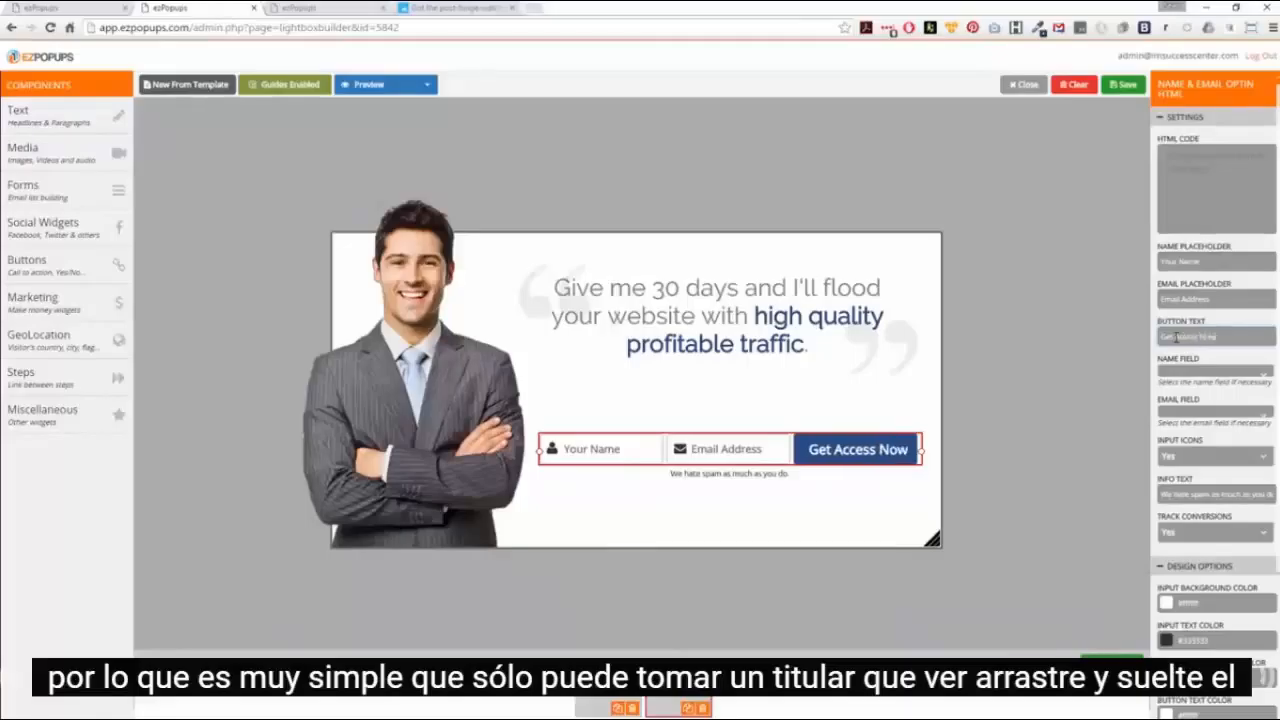
left_click(1014, 385)
- Add a headline element over the opt-in form reading "Enter your name and email now to download"
left_click(30, 115)
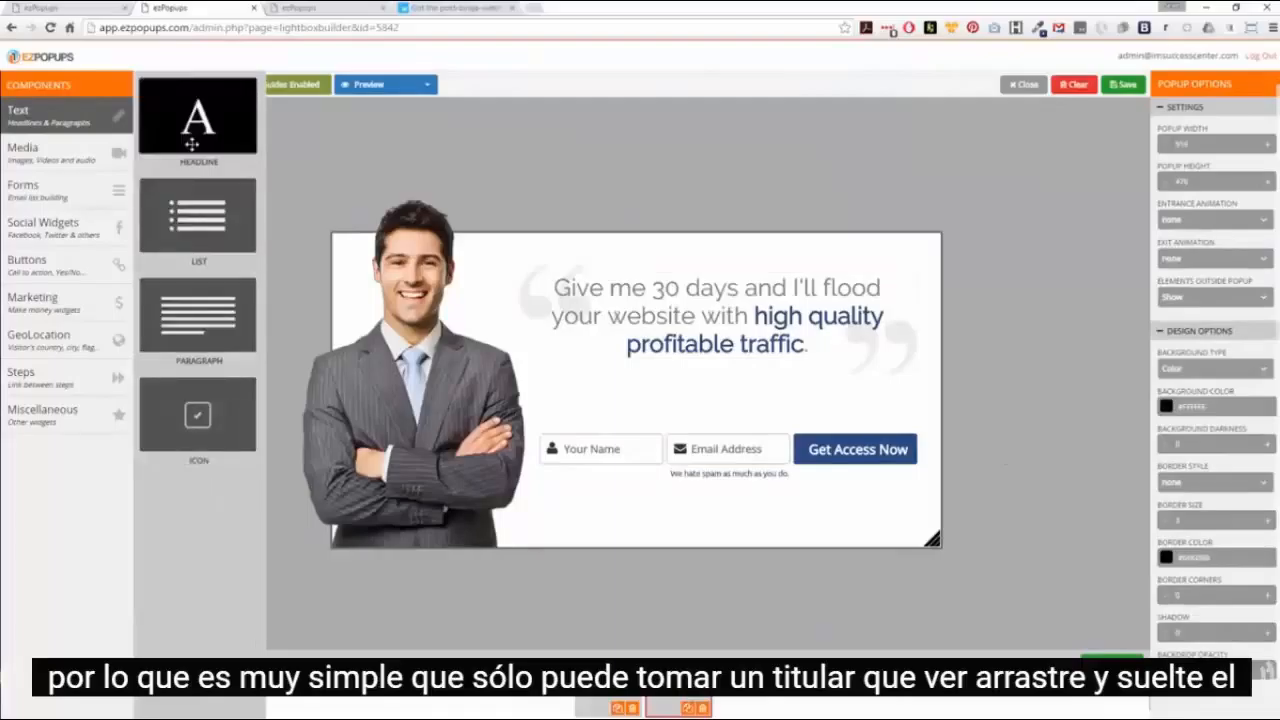
left_click_drag(191, 144, 616, 422)
triple_click(636, 404)
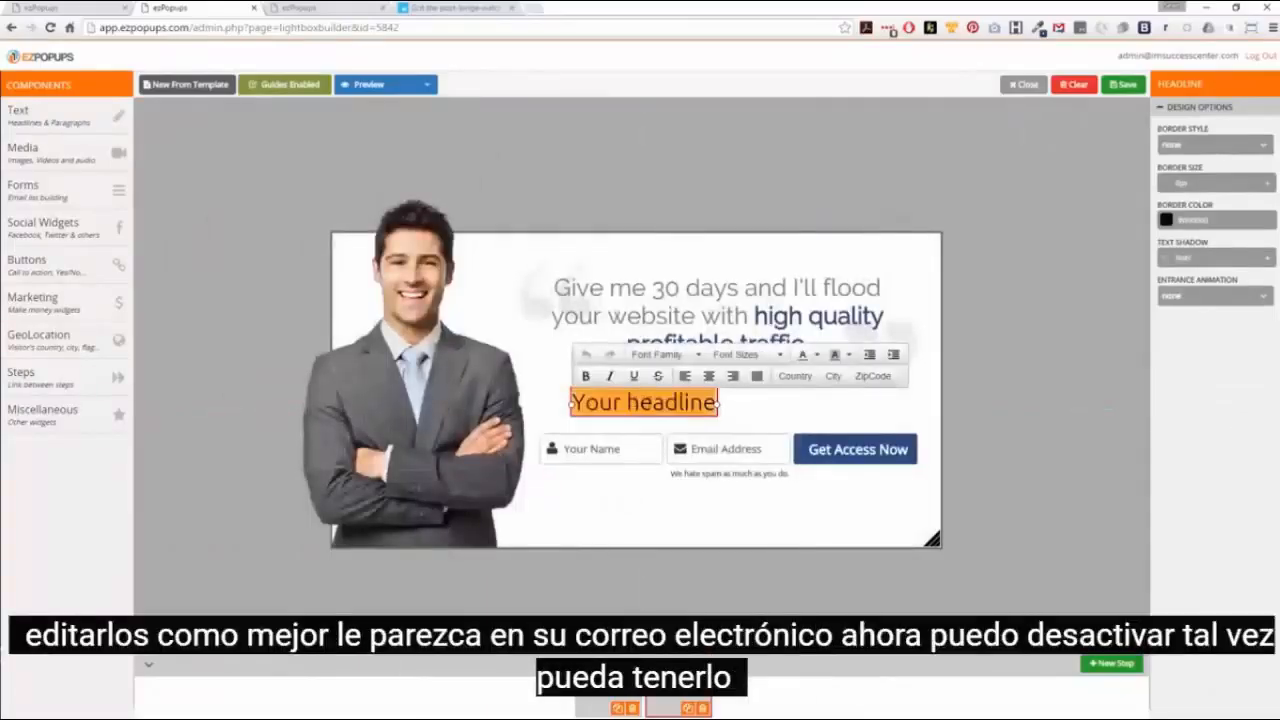
type("Enter your ")
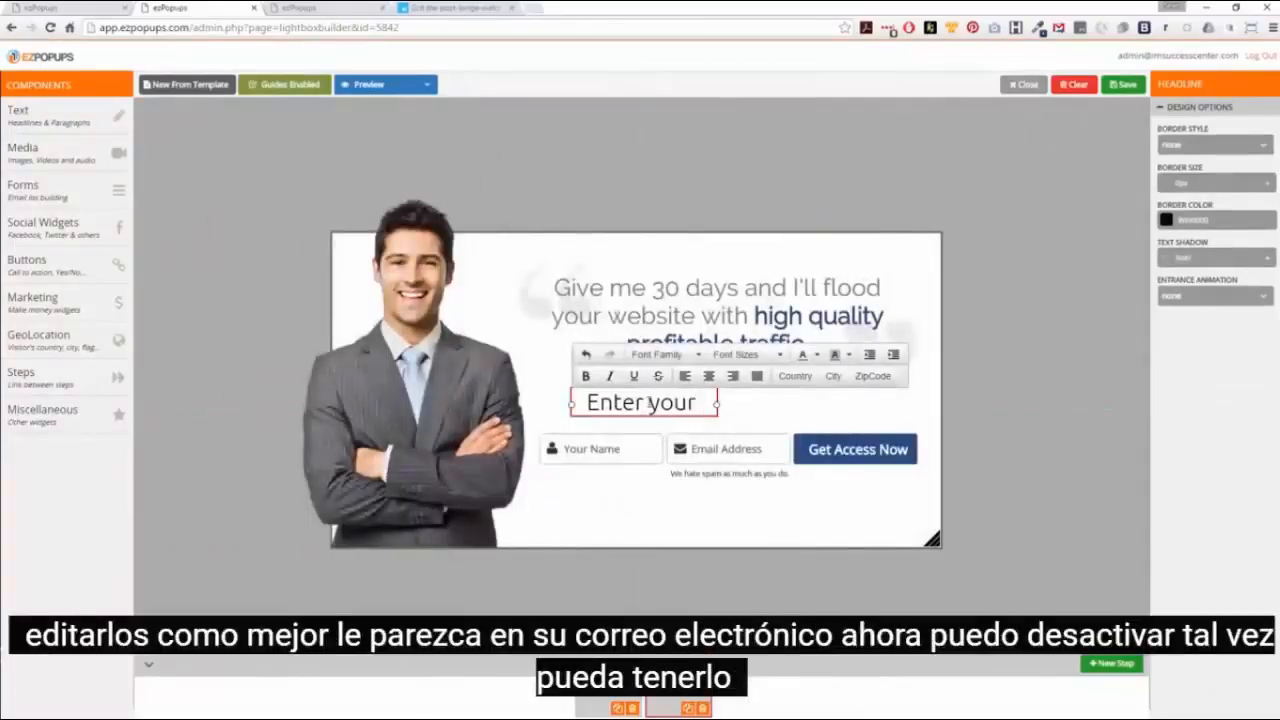
type("name and e")
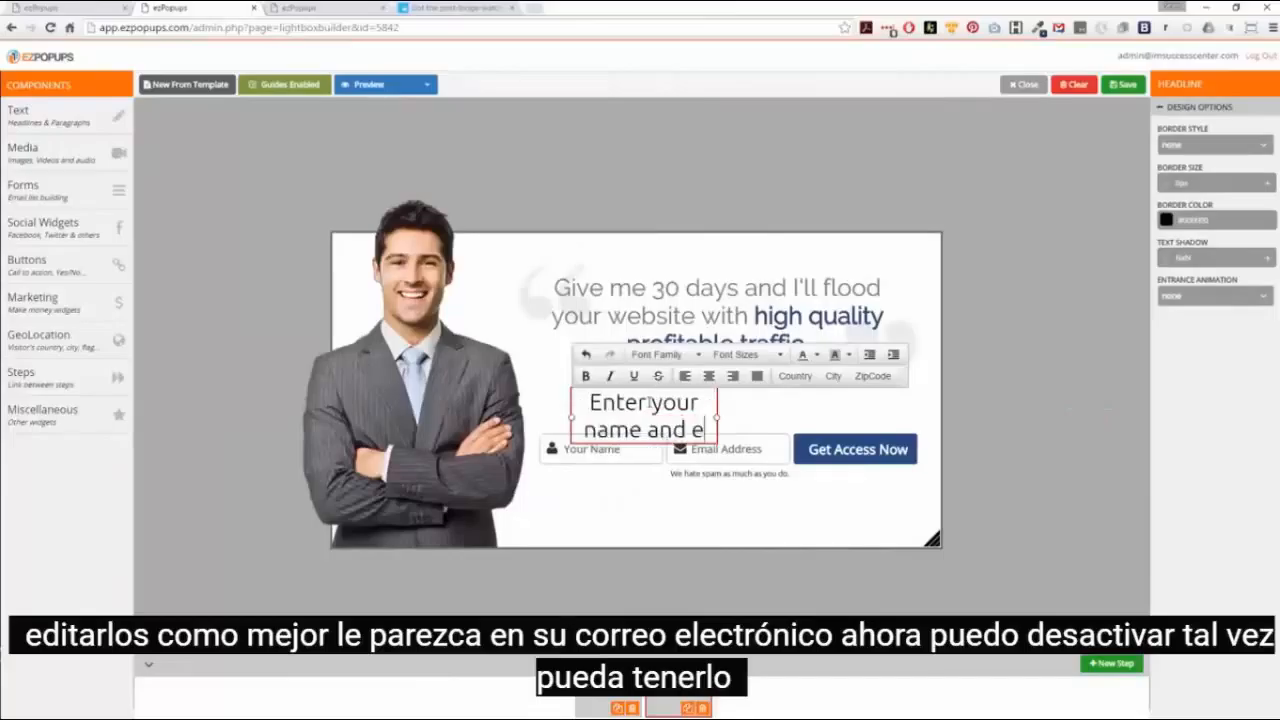
type("mail now")
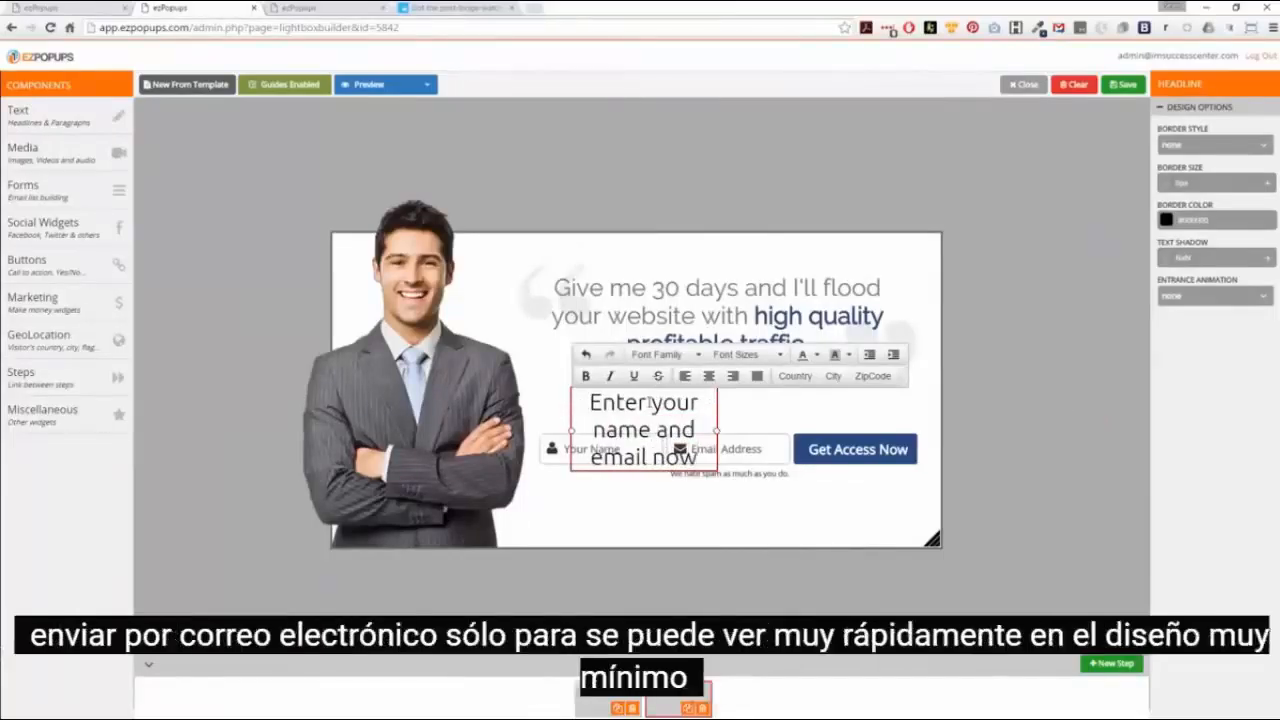
type(" to")
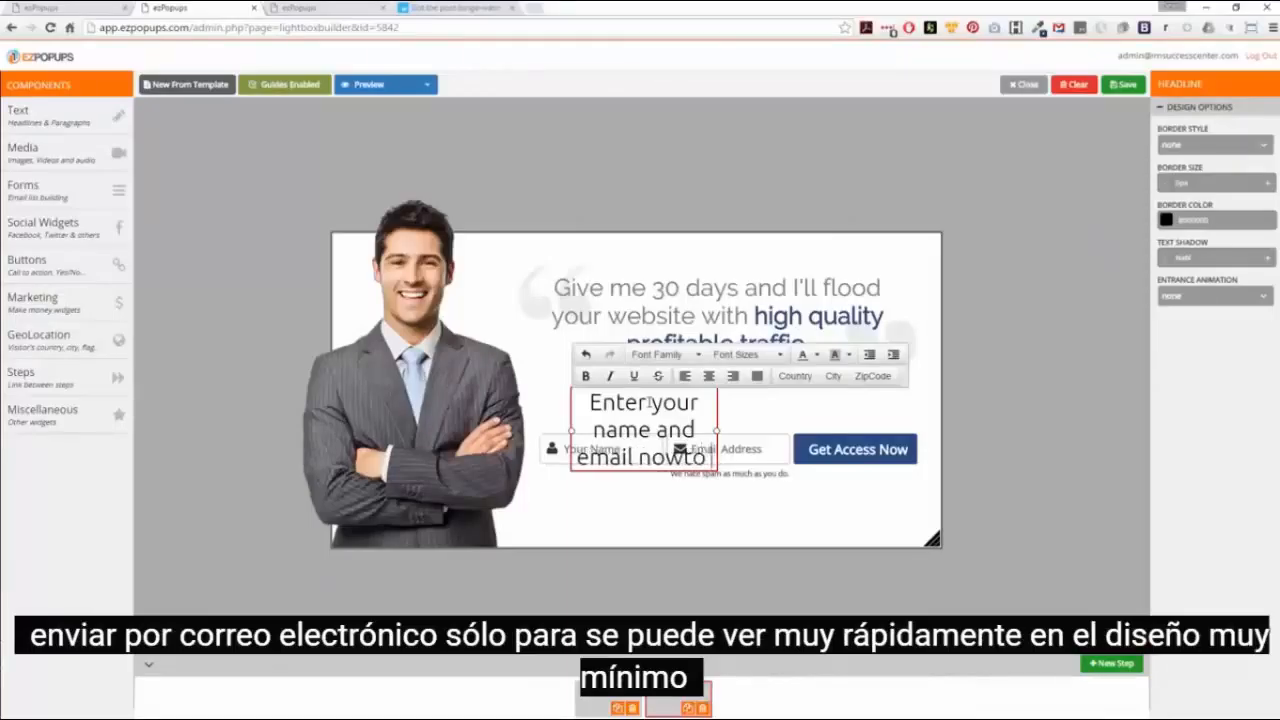
type(" download")
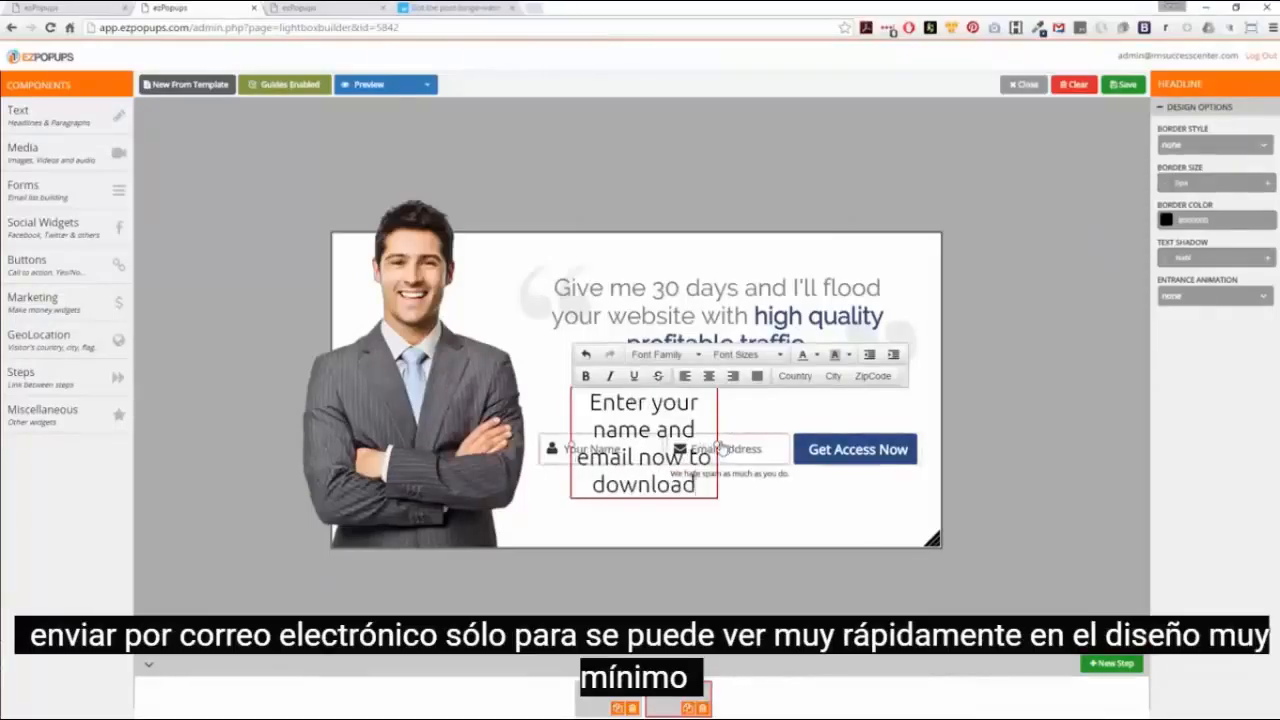
- Widen the new headline to two lines of text and move it up between the main headline and the form
left_click_drag(716, 443, 872, 446)
left_click(717, 451)
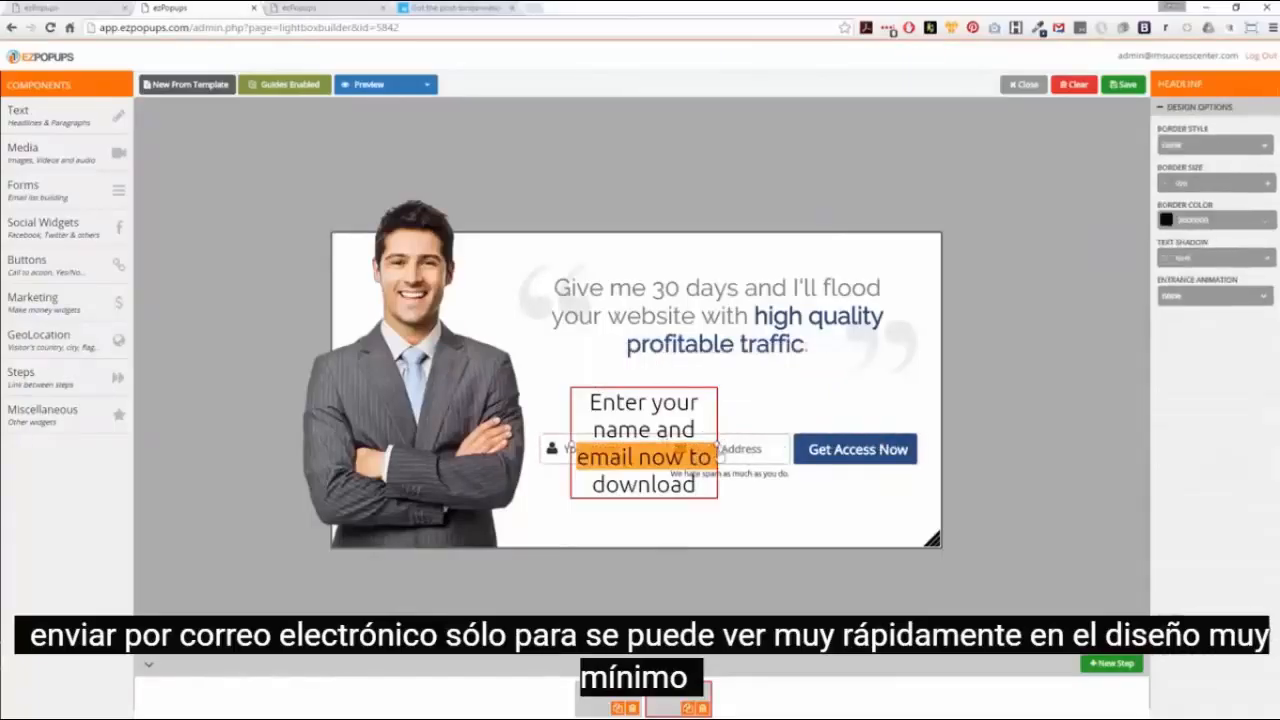
left_click_drag(719, 445, 891, 424)
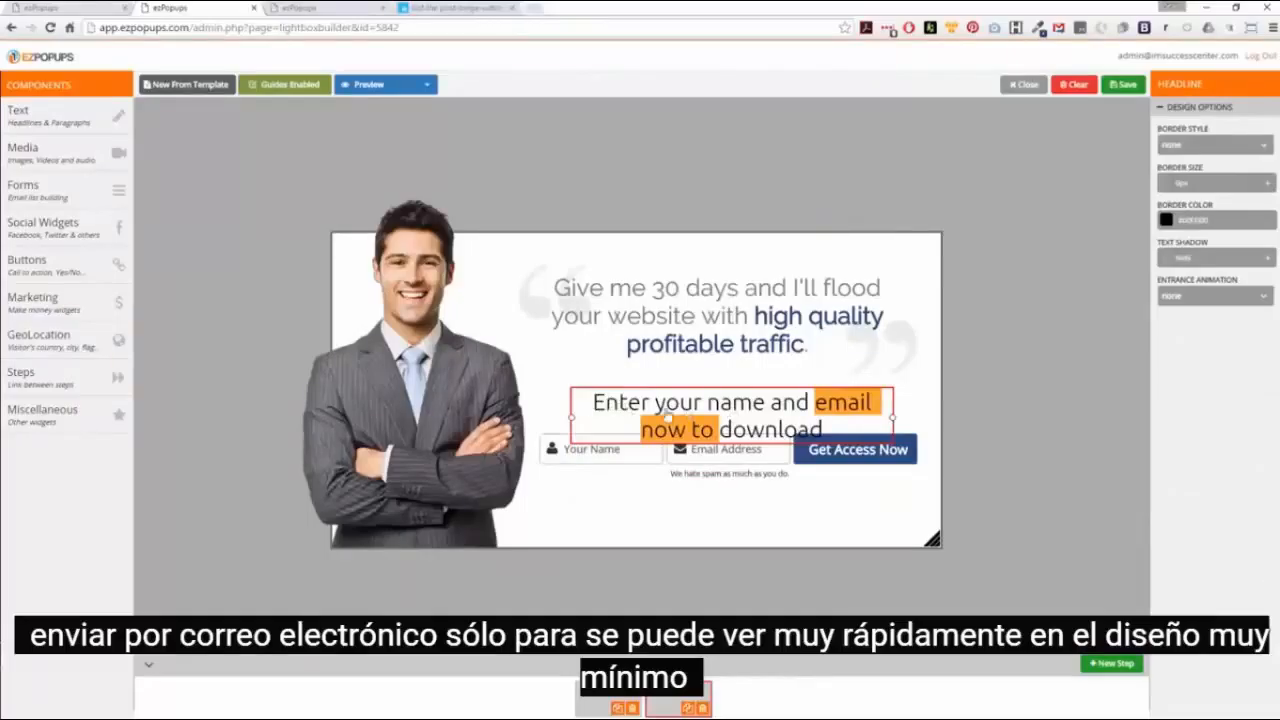
left_click_drag(682, 398, 675, 390)
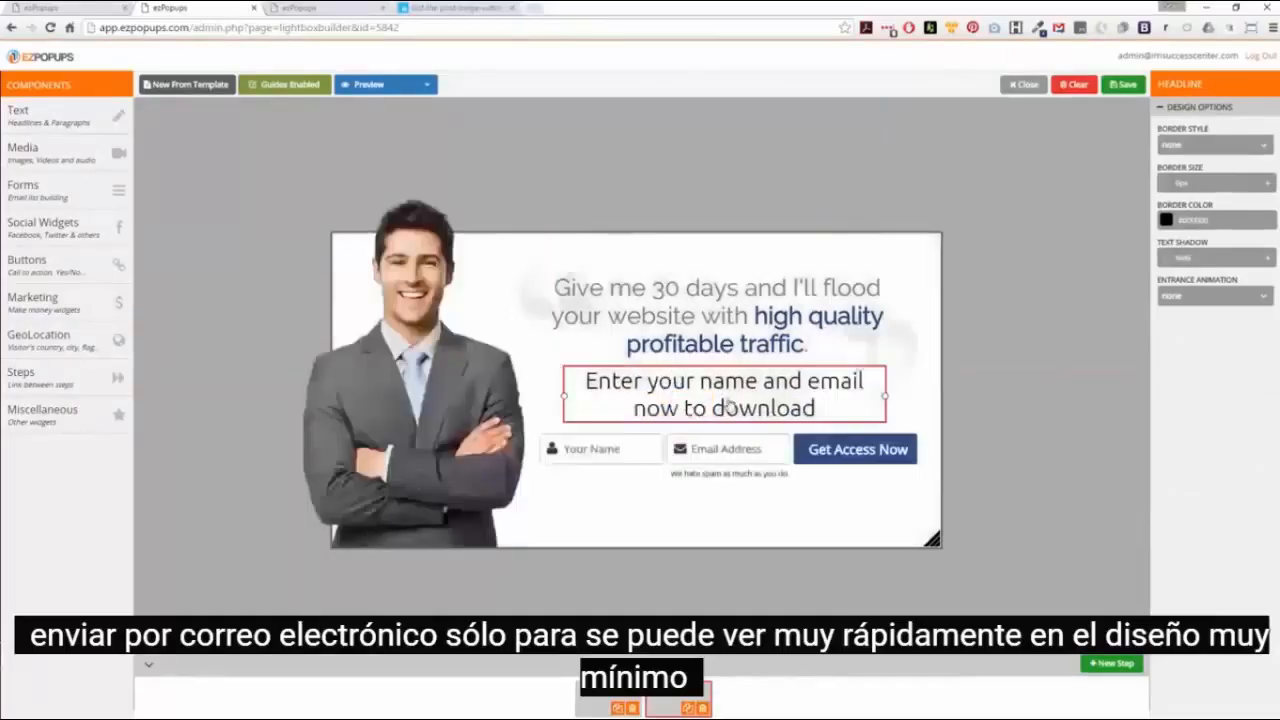
- Set the "Enter your name and email now to download" text to 20px and place it just above the form
double_click(728, 402)
left_click(735, 334)
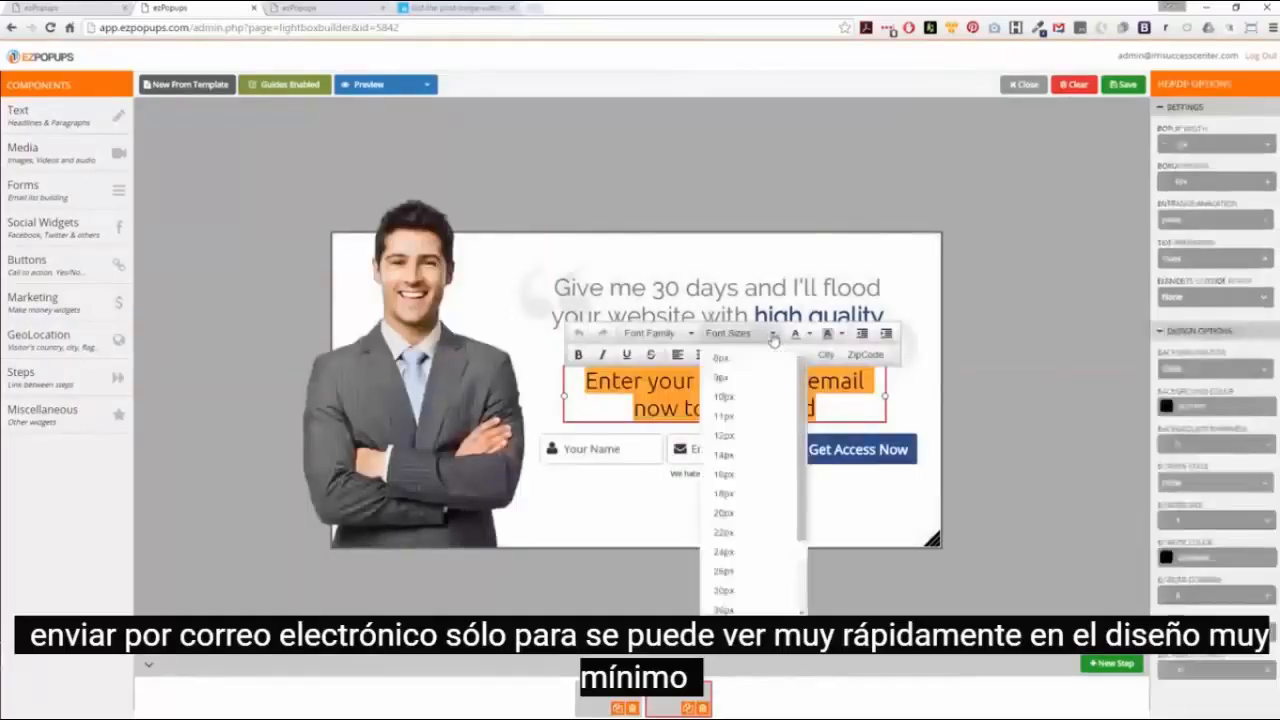
left_click(743, 455)
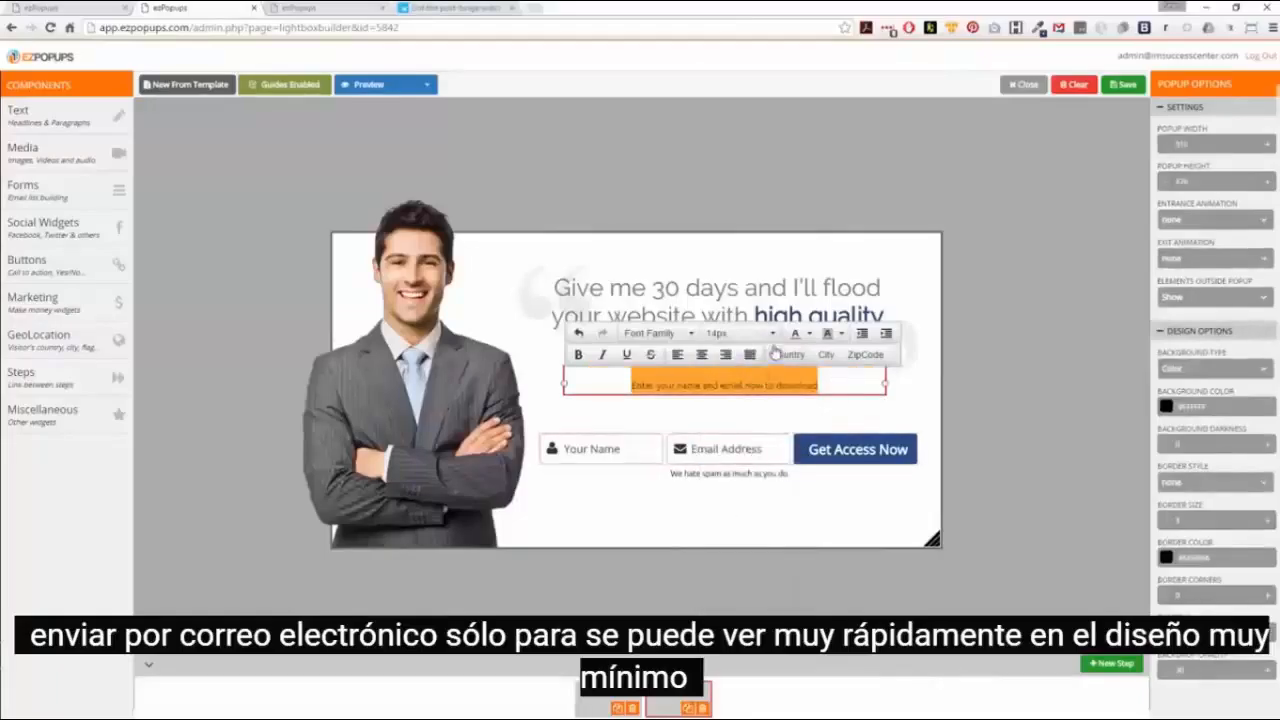
left_click(740, 334)
left_click(746, 532)
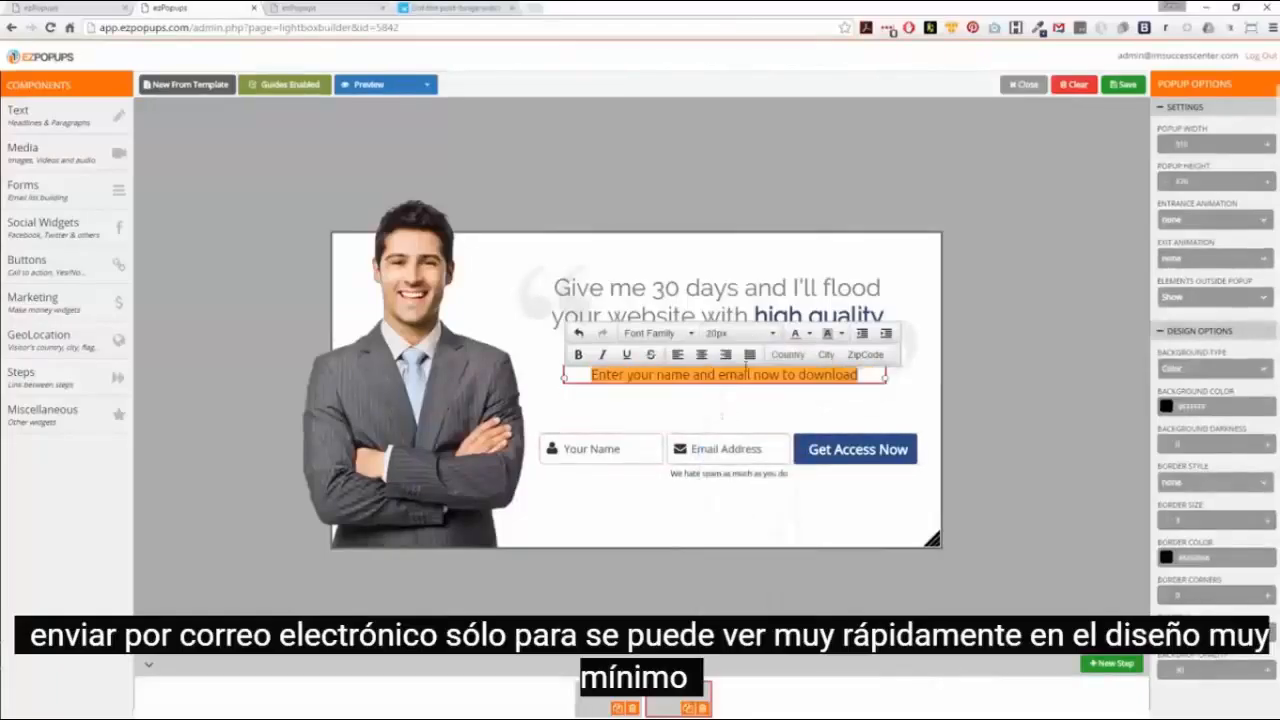
left_click_drag(752, 382, 730, 412)
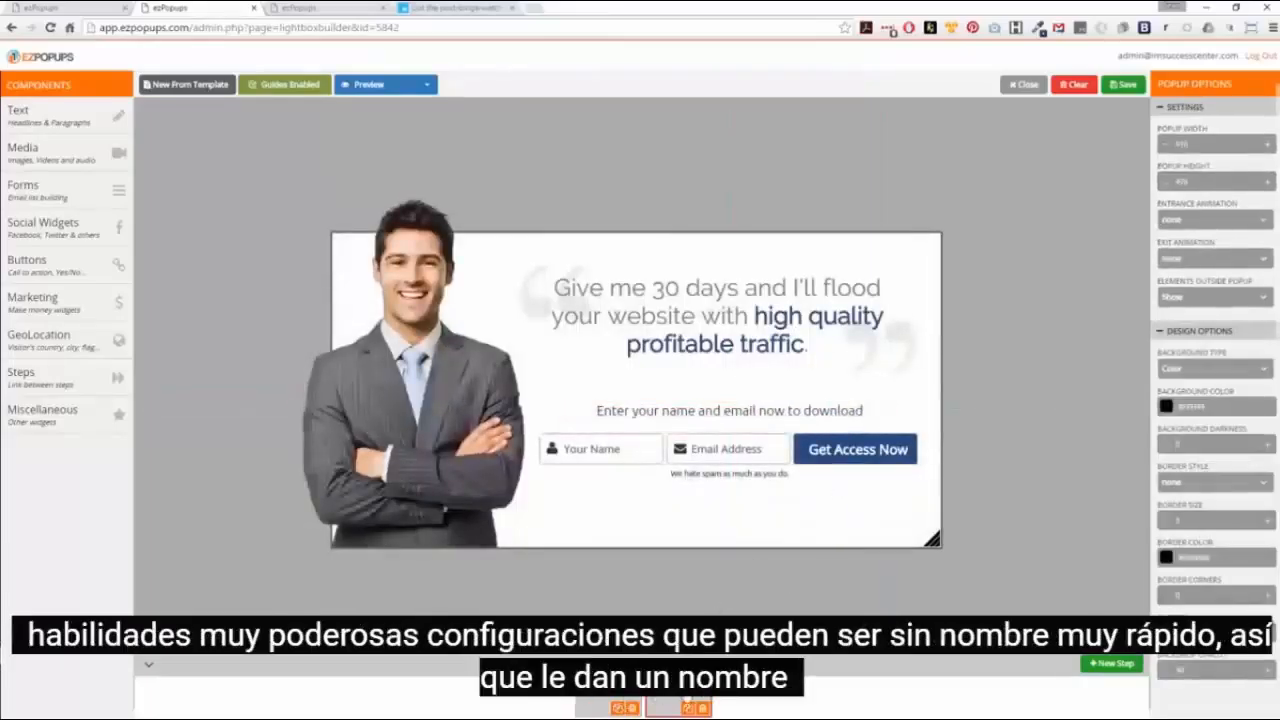
- Rename the popup's second step as "Optin"
right_click(688, 705)
left_click(668, 702)
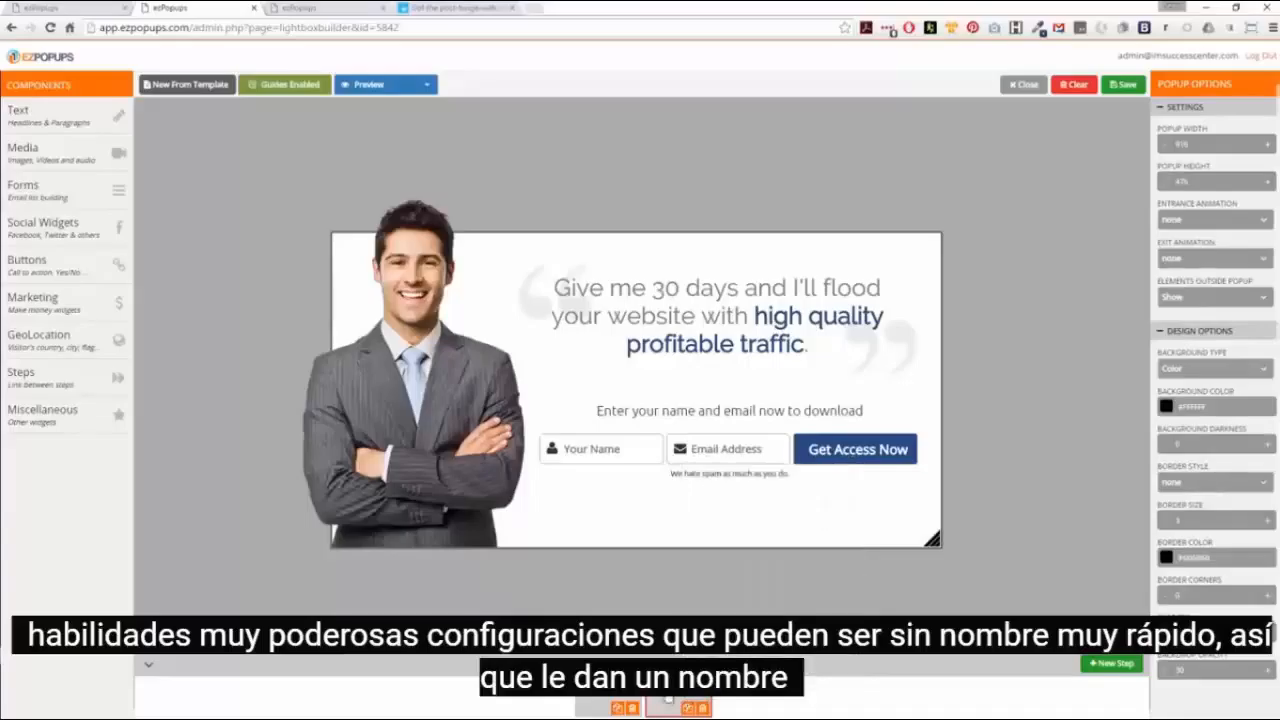
double_click(668, 700)
type("Optin")
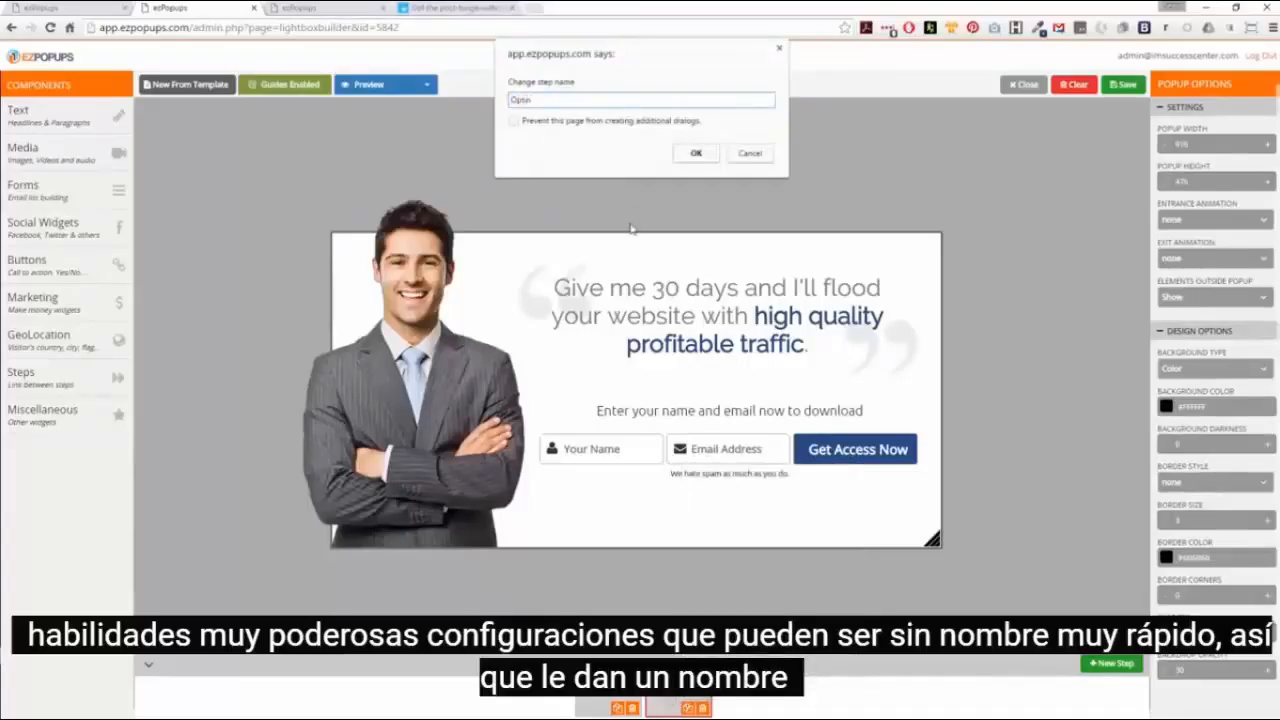
key("Return")
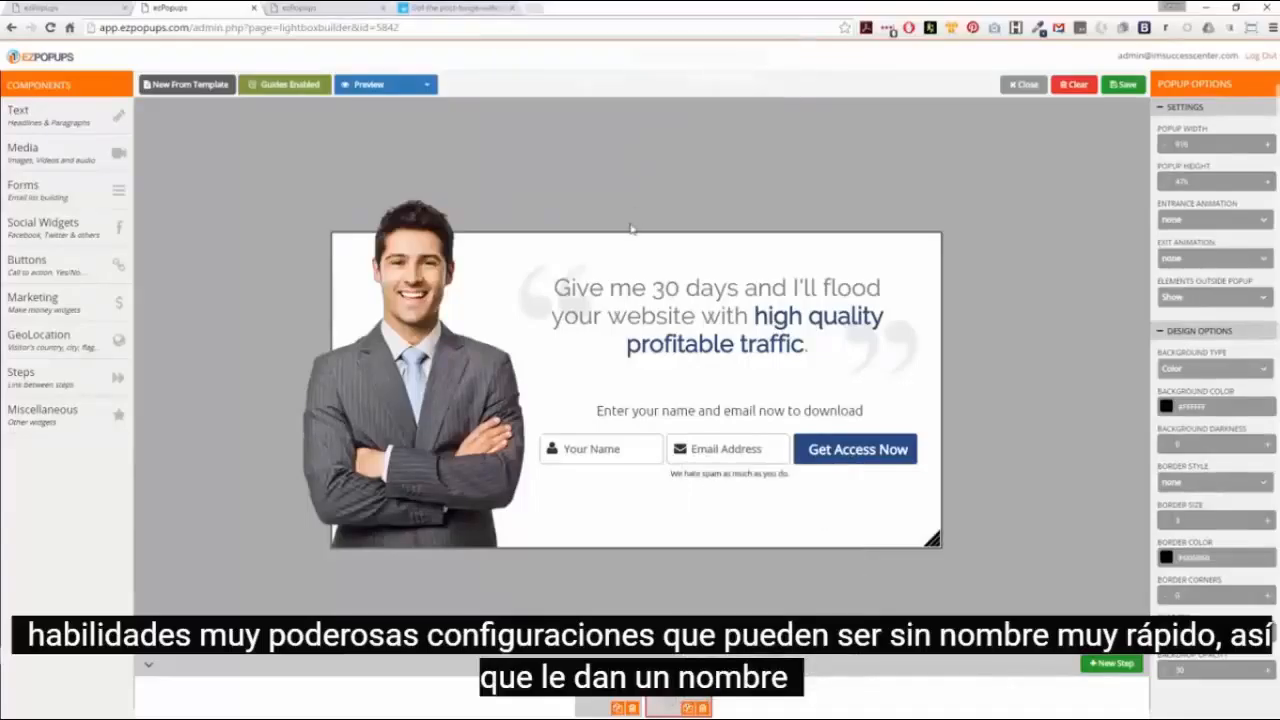
- Set the background of the first step's "Sure" button to the copied dark blue, 2a4b80
left_click(602, 701)
left_click(727, 487)
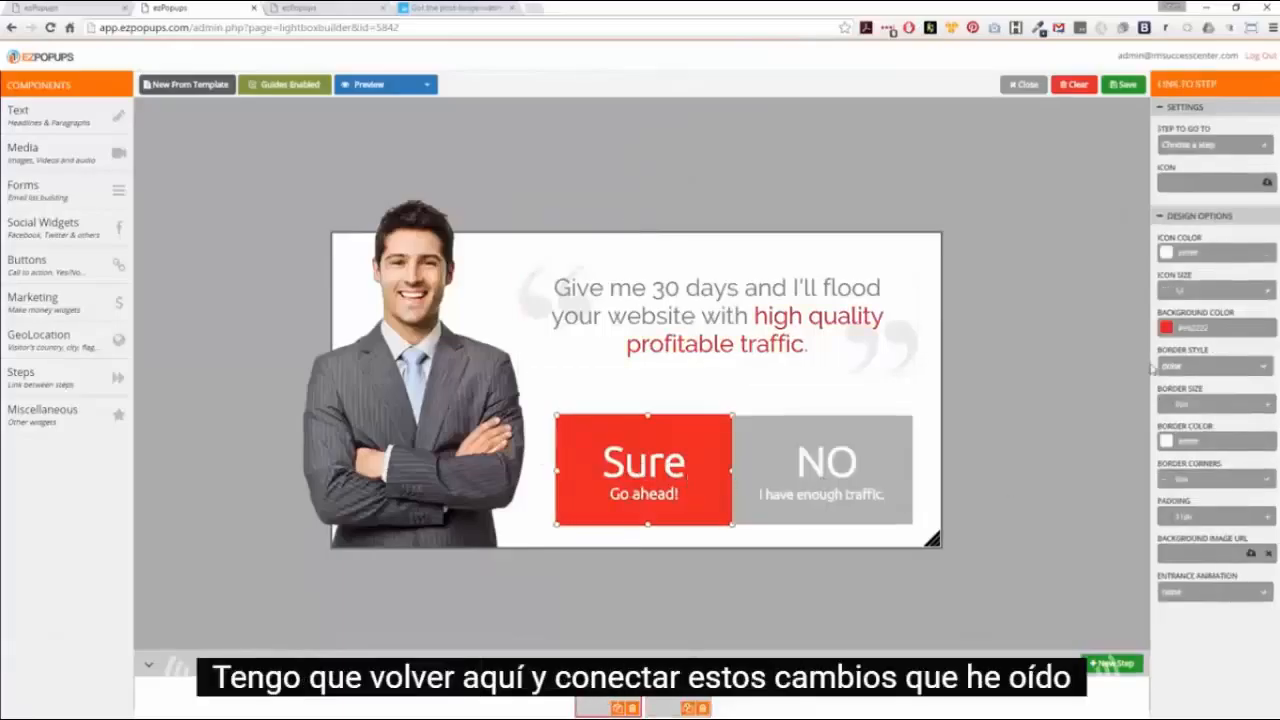
left_click(1198, 327)
type("2c4c82")
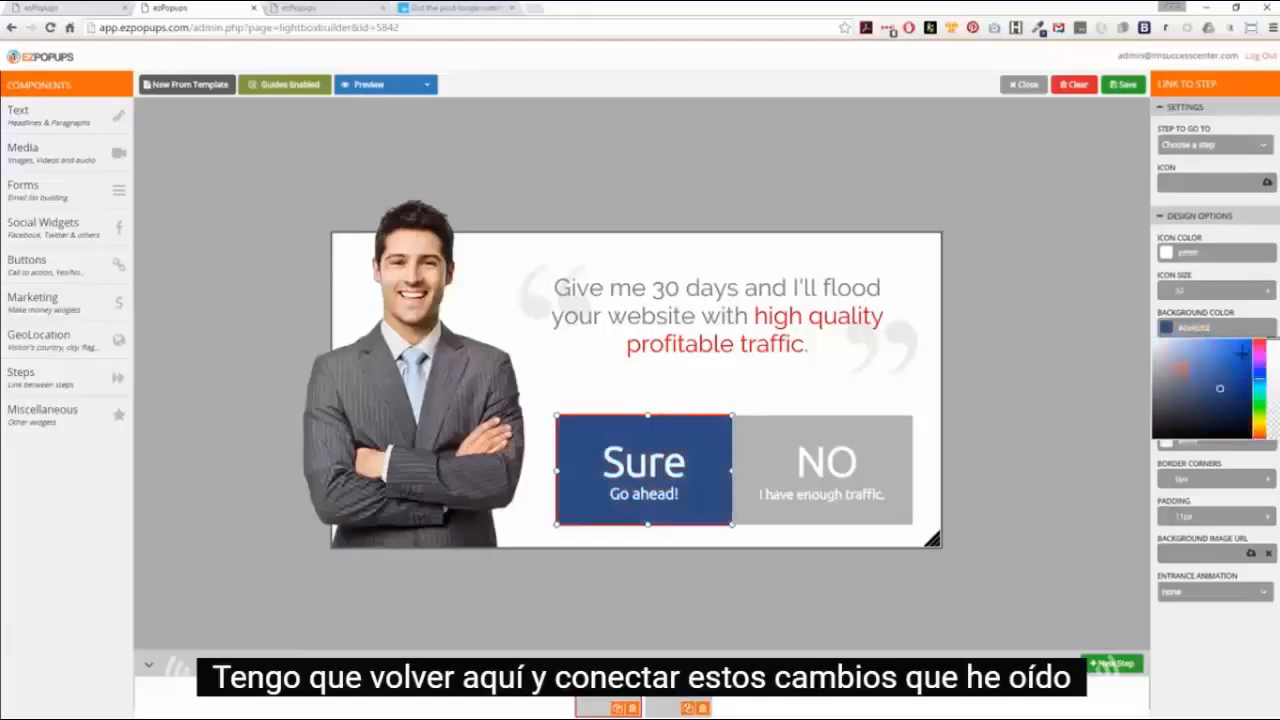
- Make "high quality profitable traffic" in the first step's headline bold and recolor it to the copied dark blue
left_click(750, 338)
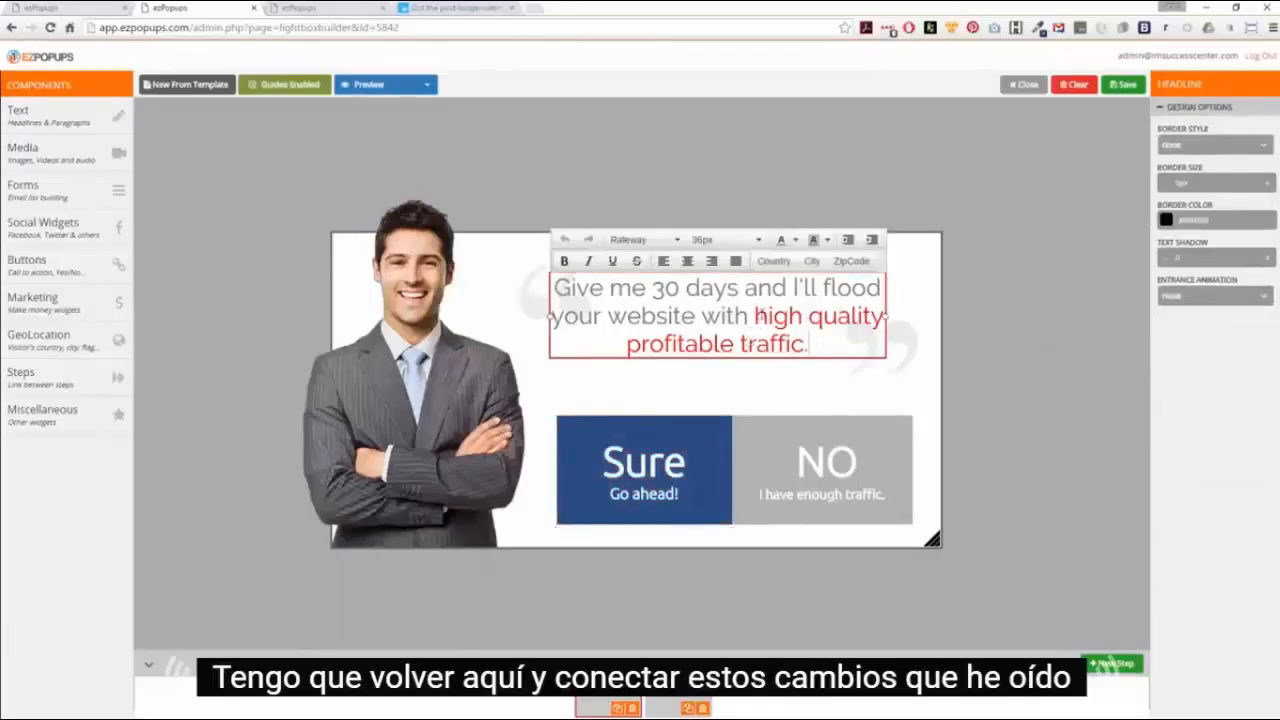
left_click_drag(754, 316, 806, 344)
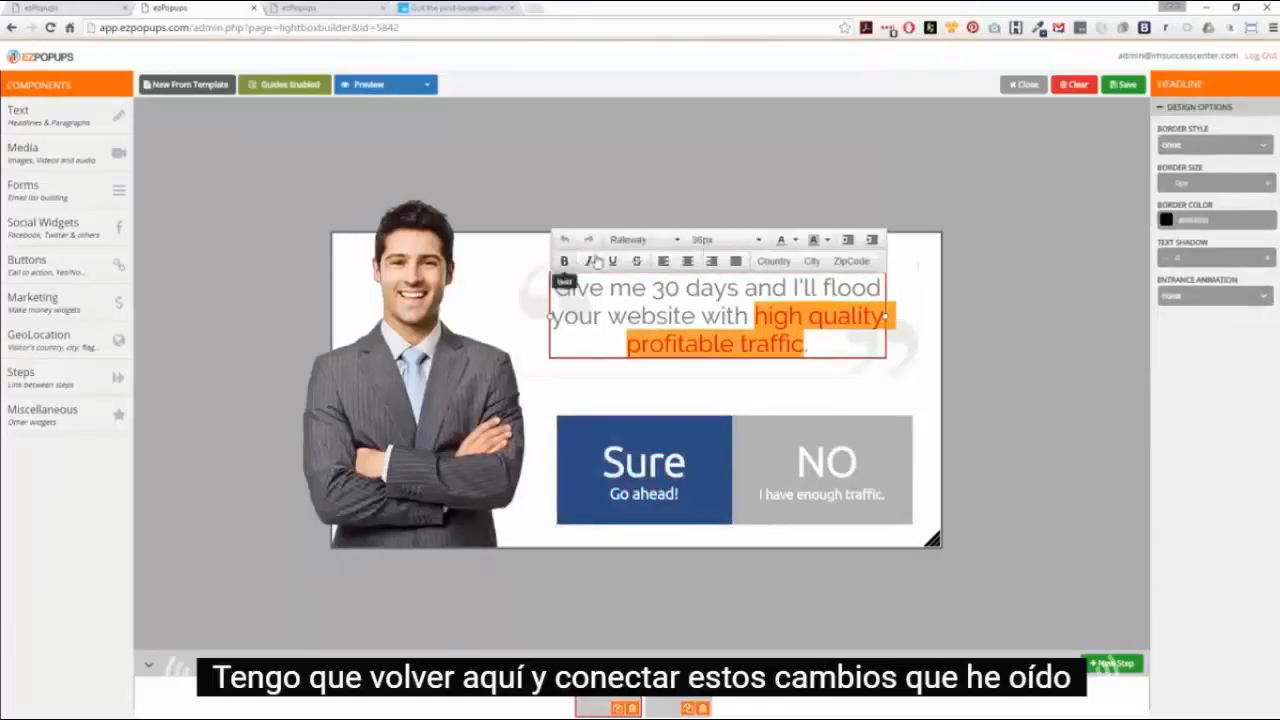
left_click(795, 240)
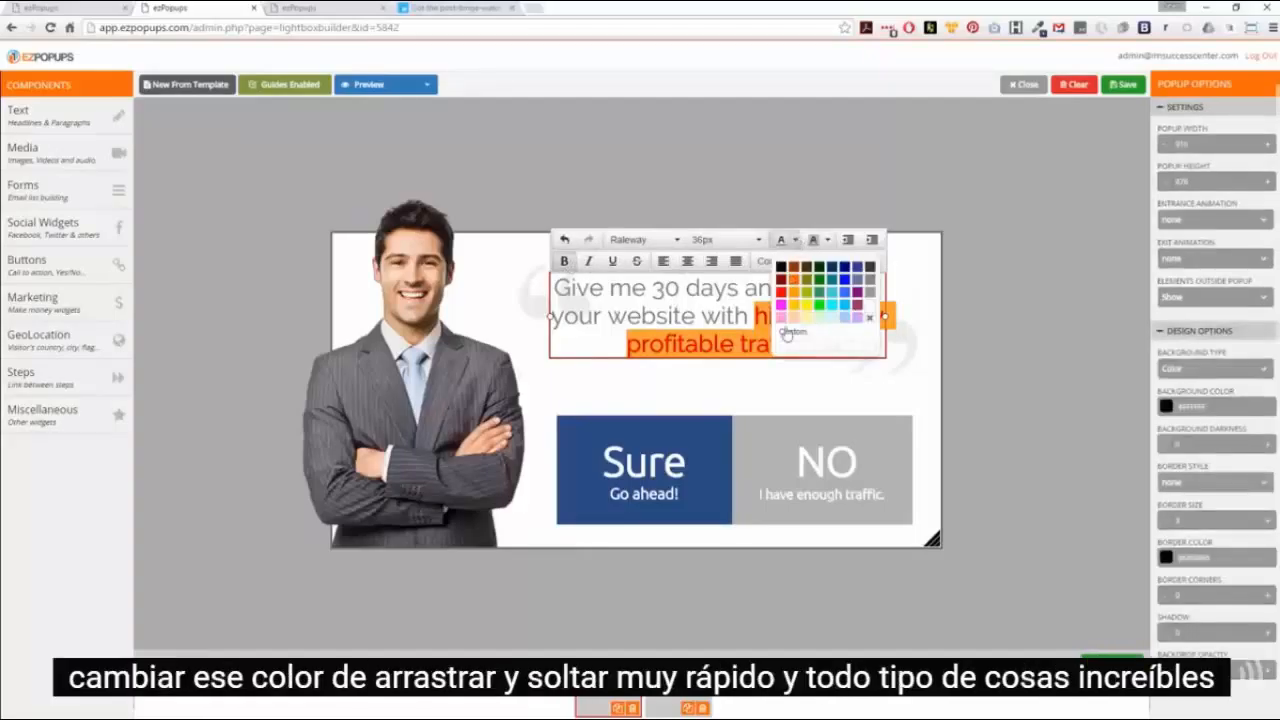
left_click(795, 332)
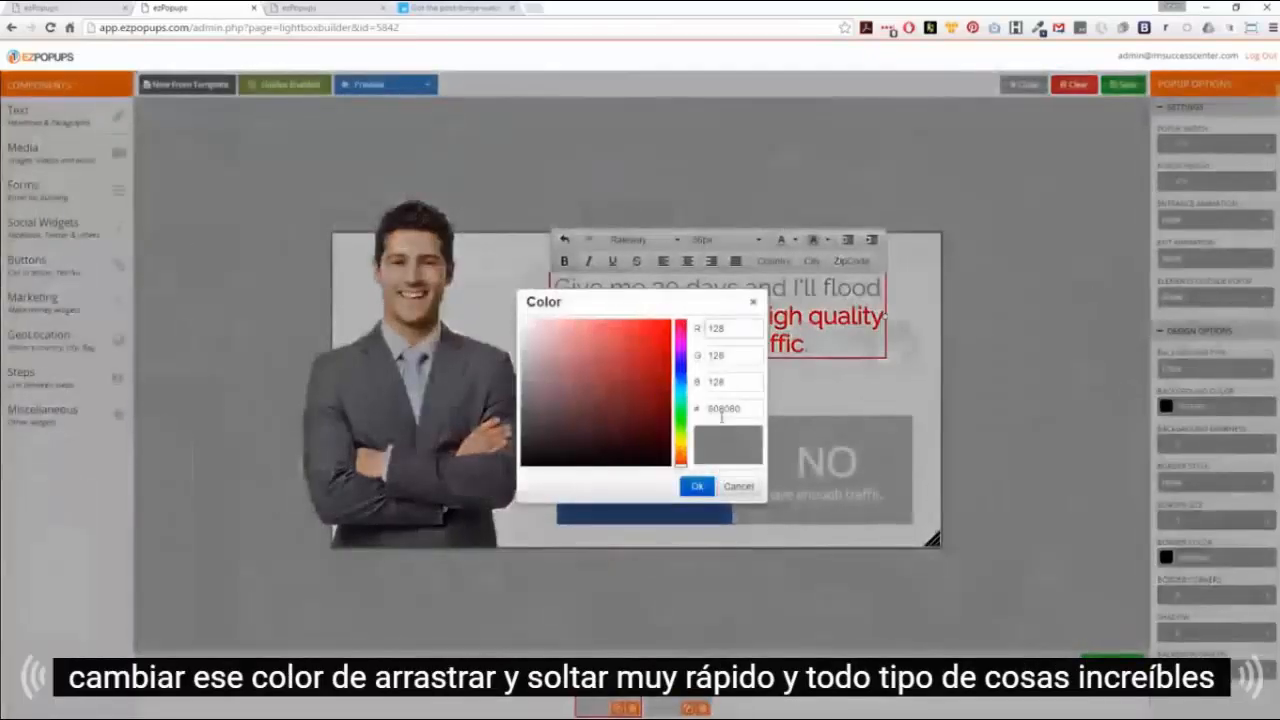
left_click(697, 486)
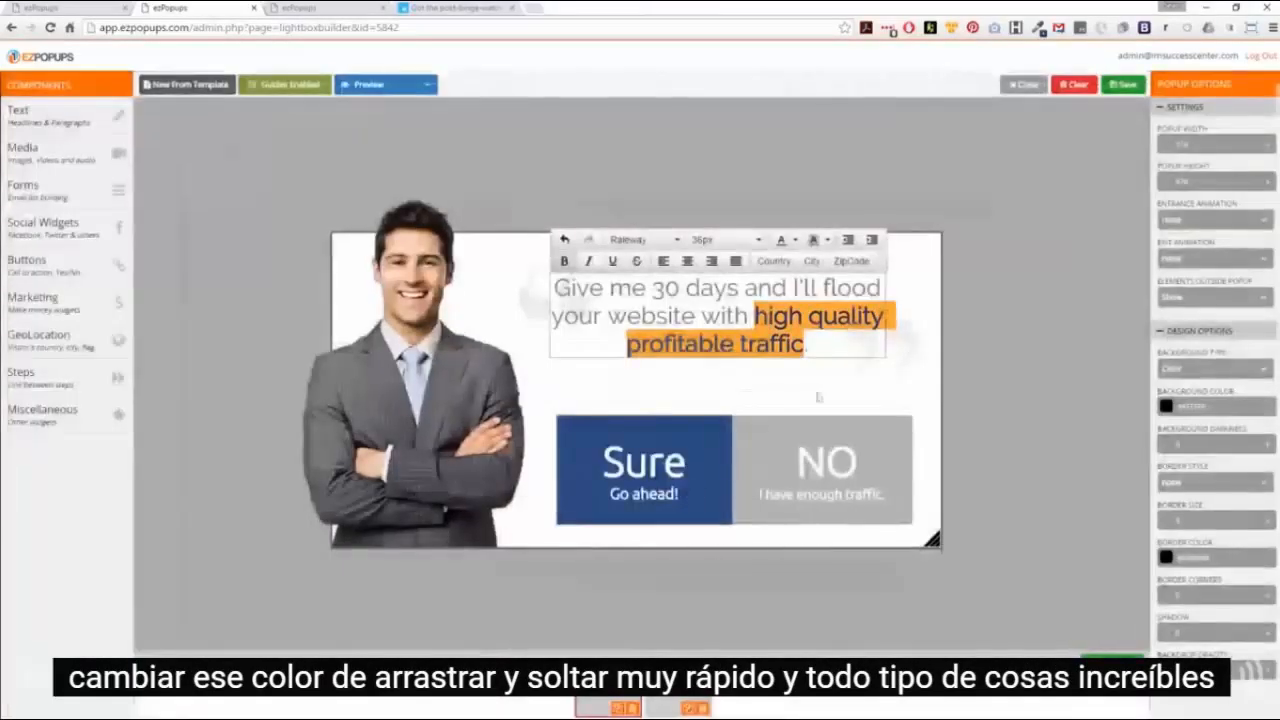
left_click(870, 390)
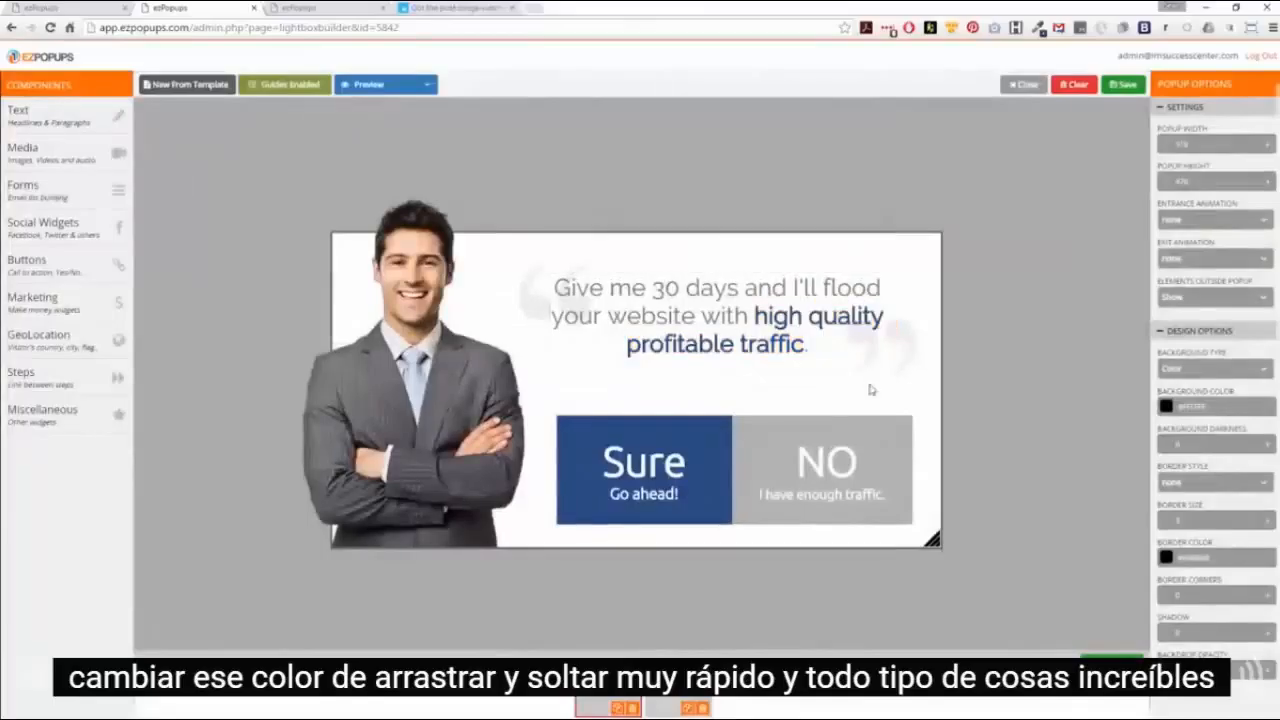
- Link the first step's "Sure" button to the Optin step
left_click(655, 462)
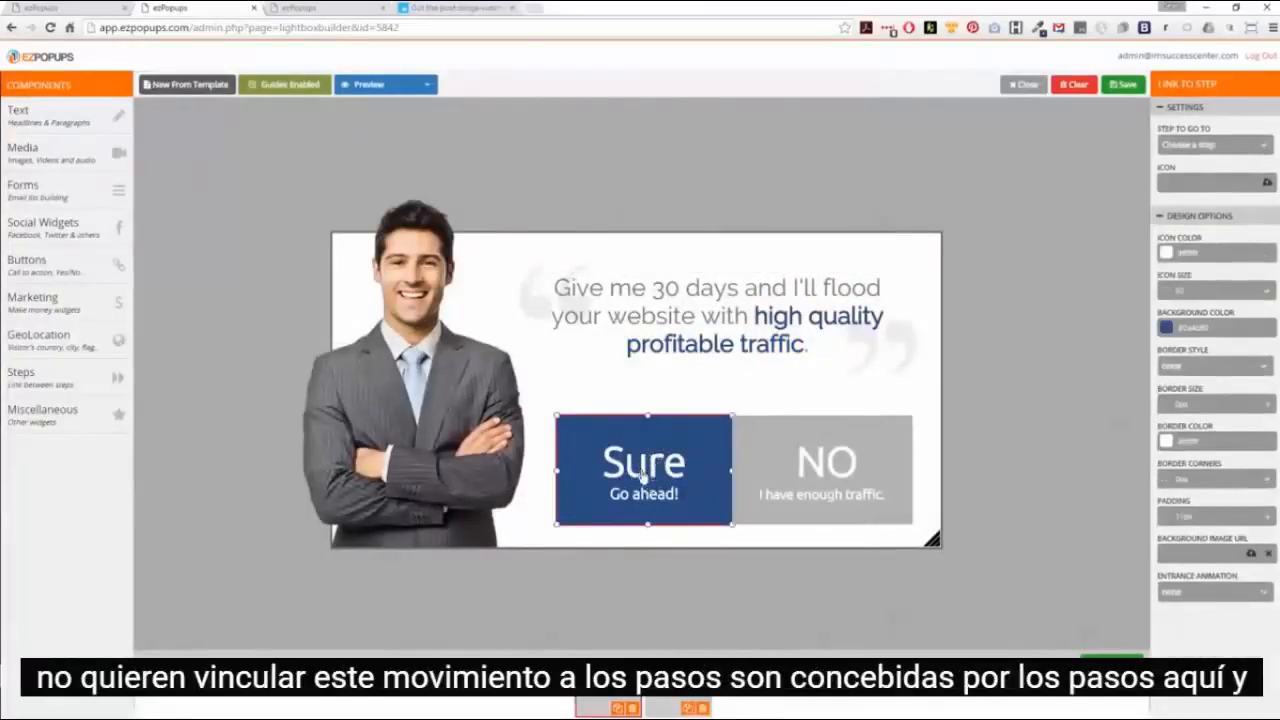
left_click(1217, 147)
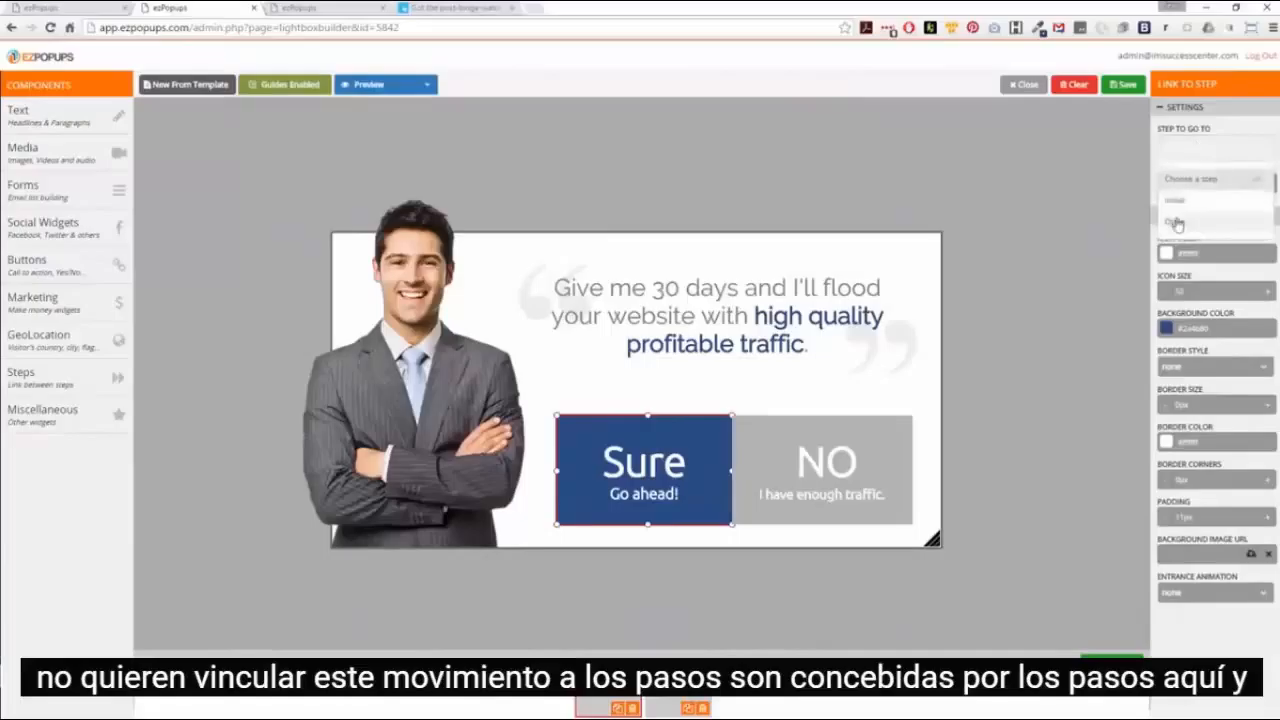
left_click(1178, 222)
left_click(1006, 302)
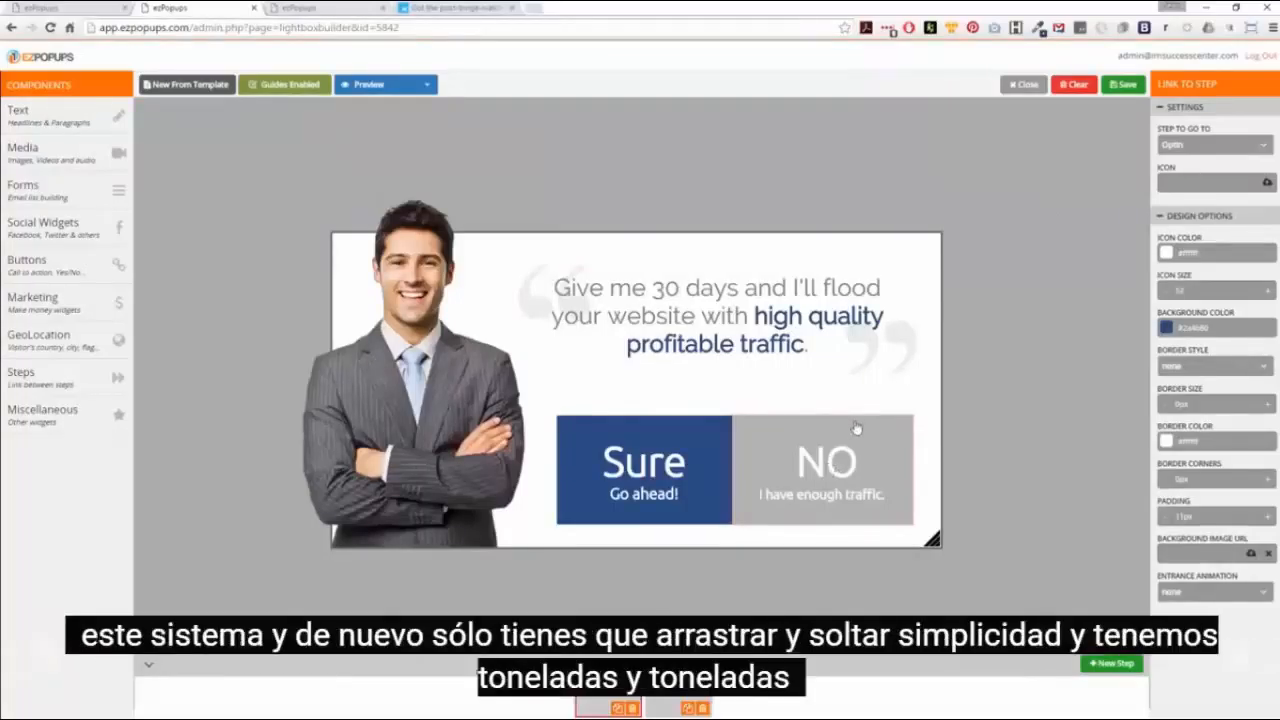
- Add a Facebook Like button below the opt-in form on the Optin step
left_click(88, 228)
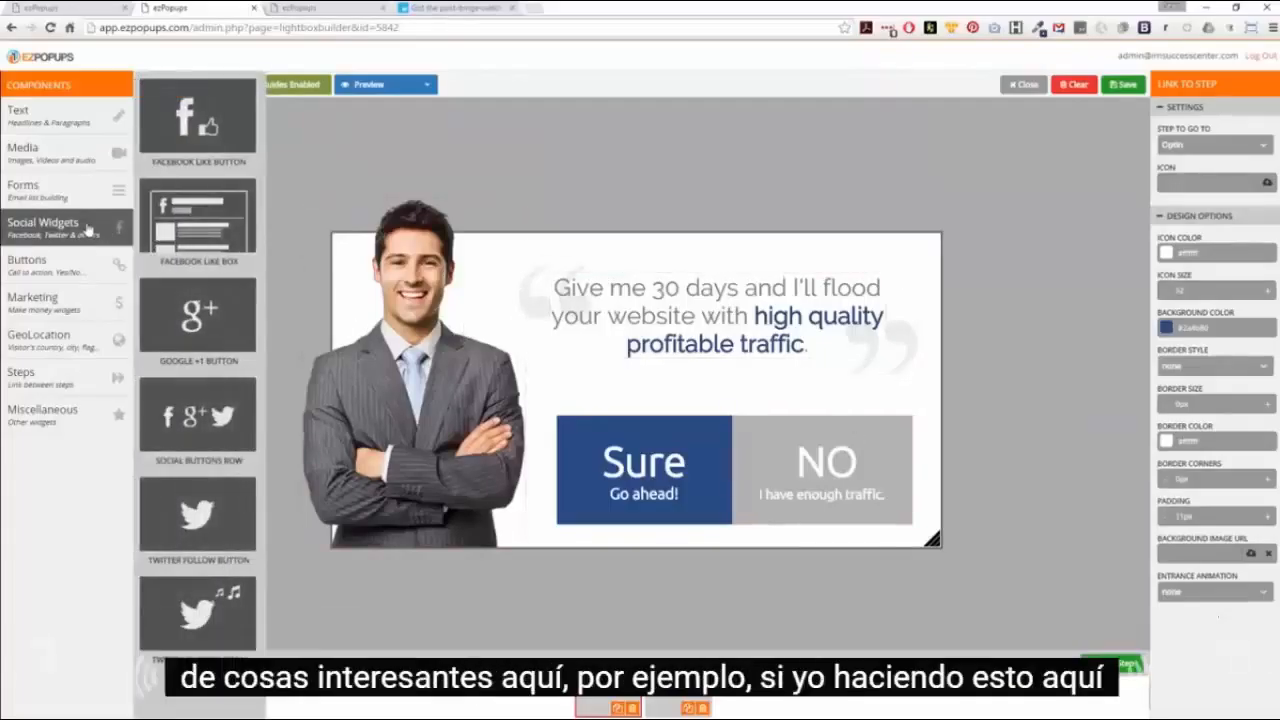
left_click(667, 705)
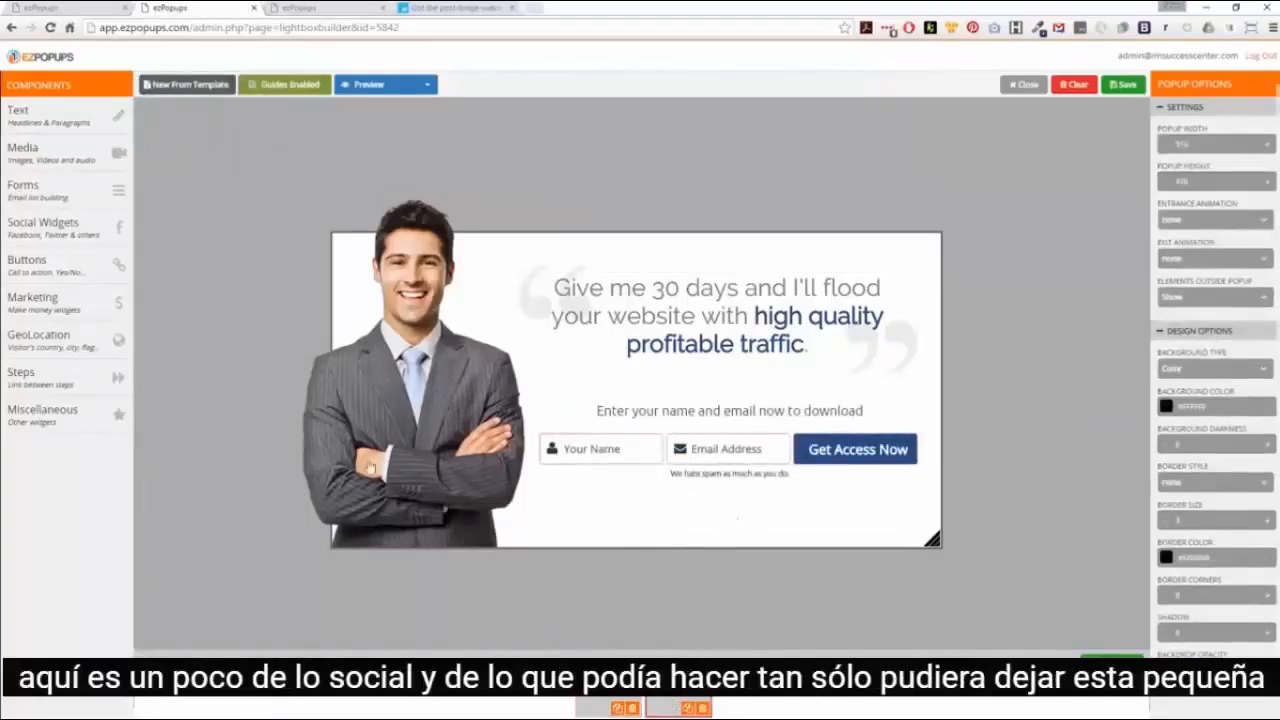
left_click(52, 228)
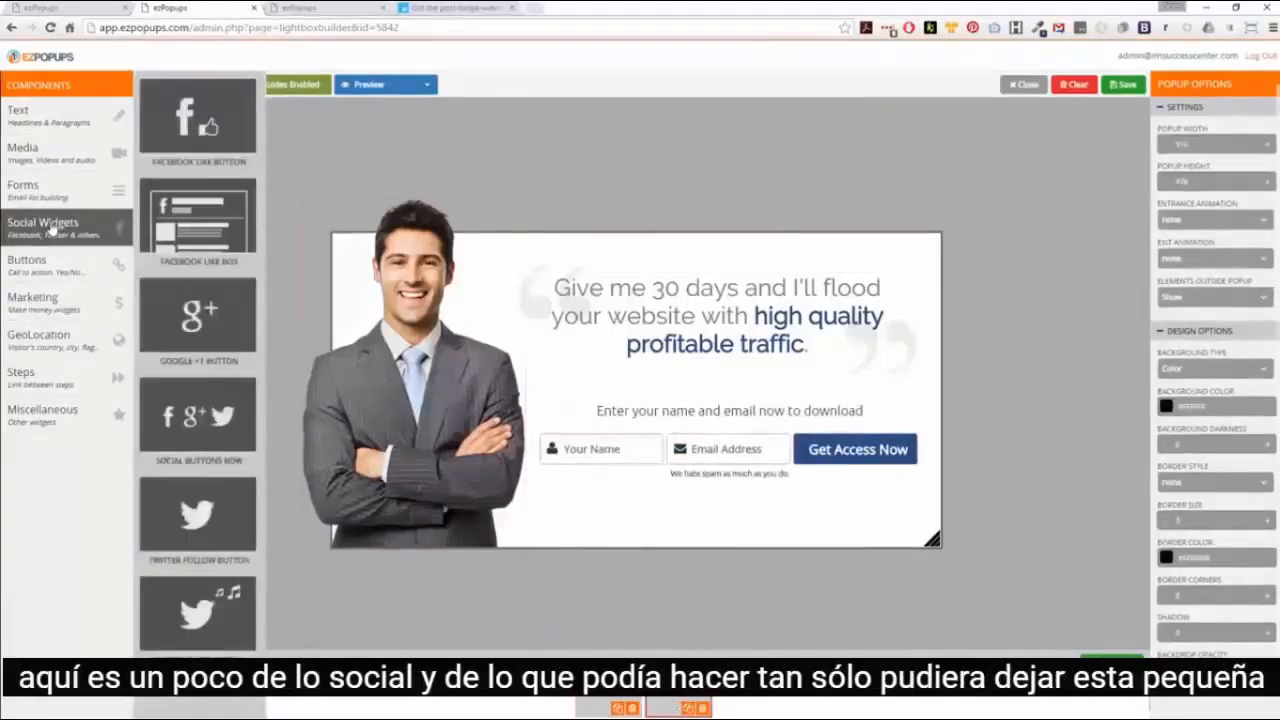
left_click_drag(193, 140, 685, 534)
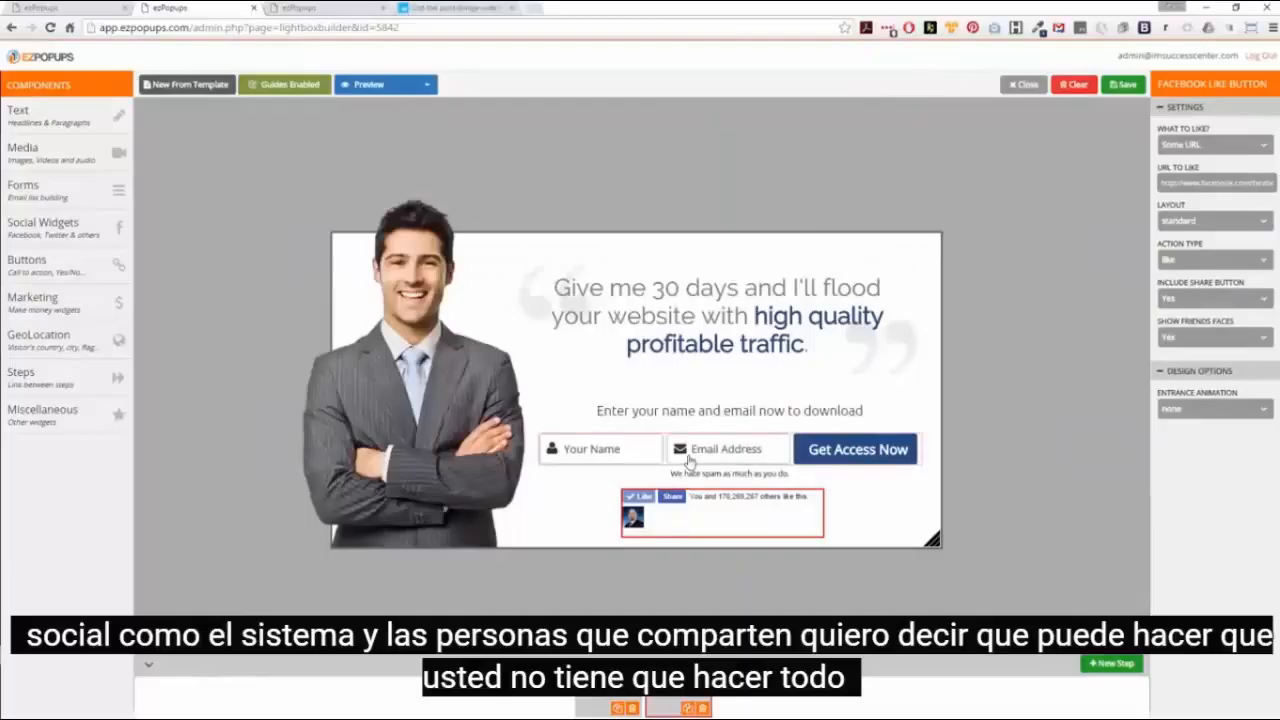
- Delete the Facebook Like button from the Optin step
right_click(733, 518)
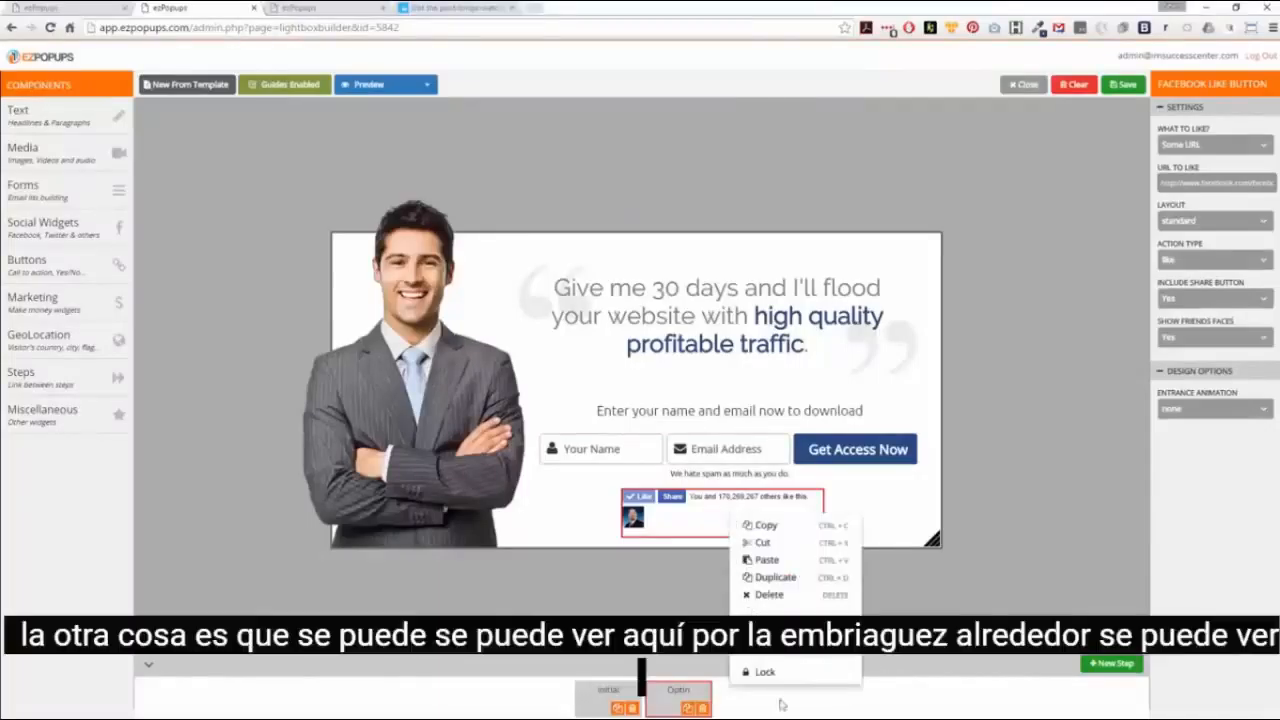
left_click(768, 595)
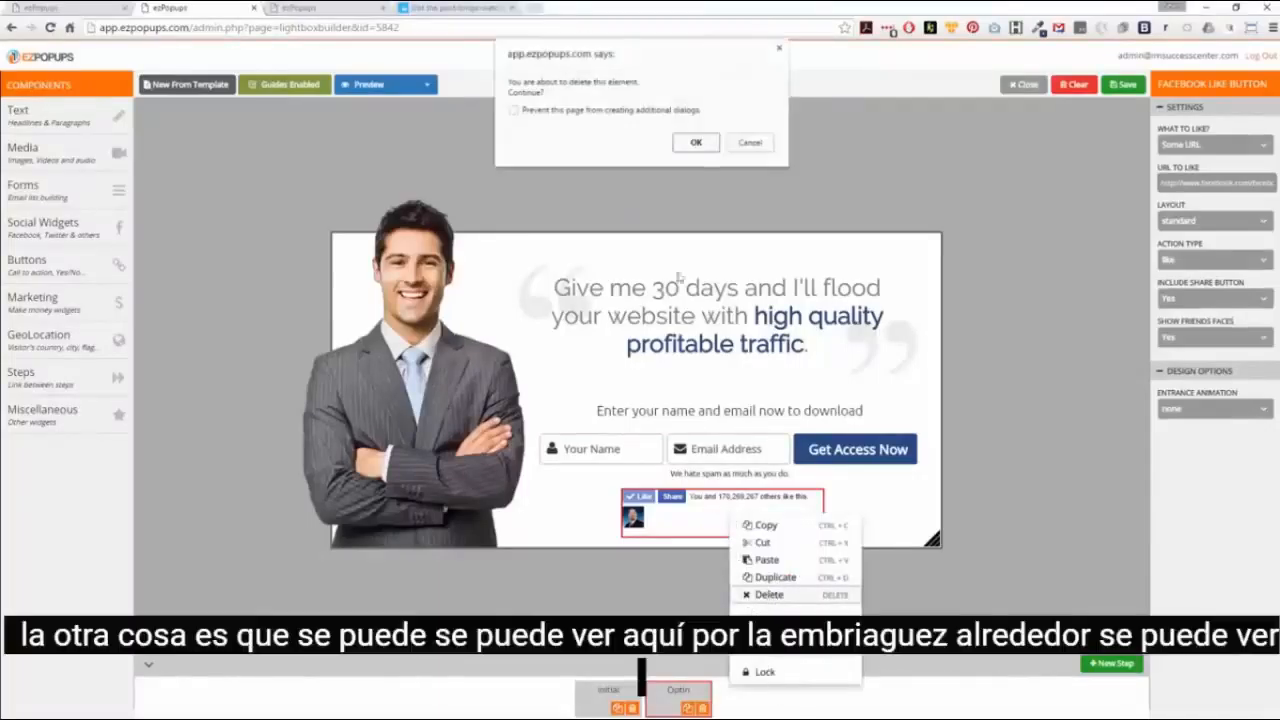
left_click(700, 144)
- Try repositioning the Optin step's headline using the alignment guides
left_click_drag(680, 320, 603, 373)
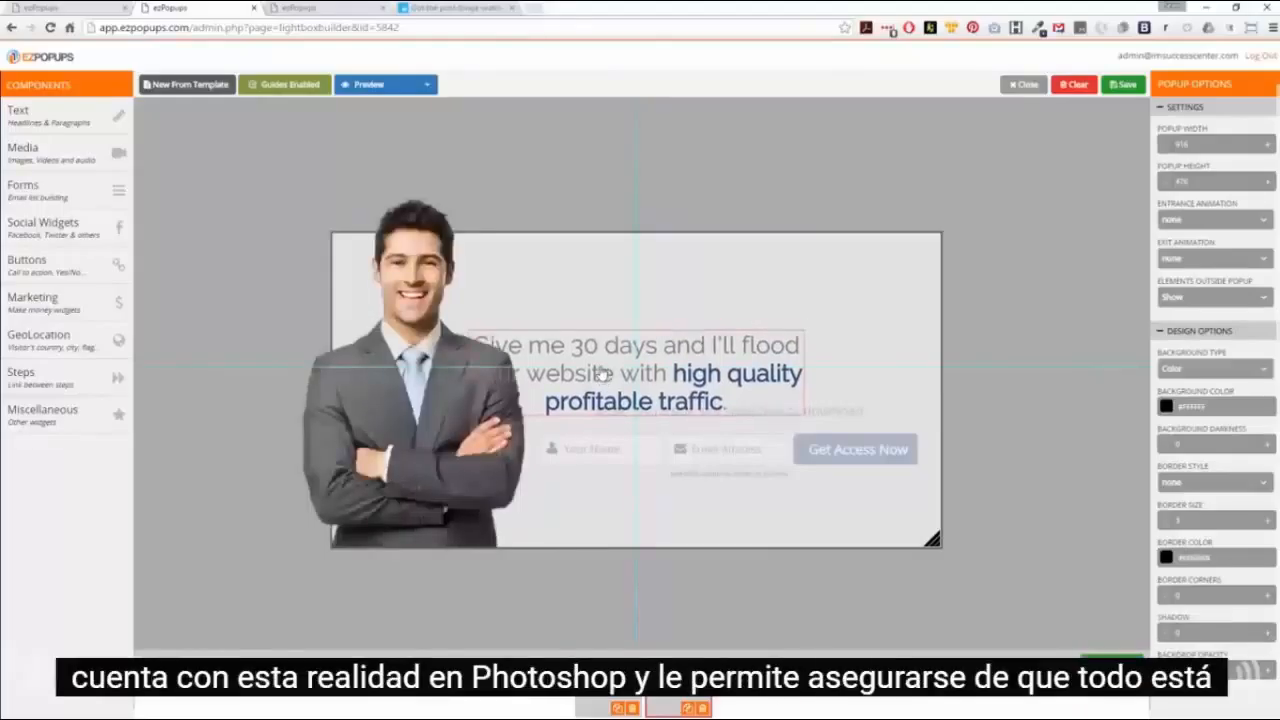
left_click_drag(603, 373, 696, 321)
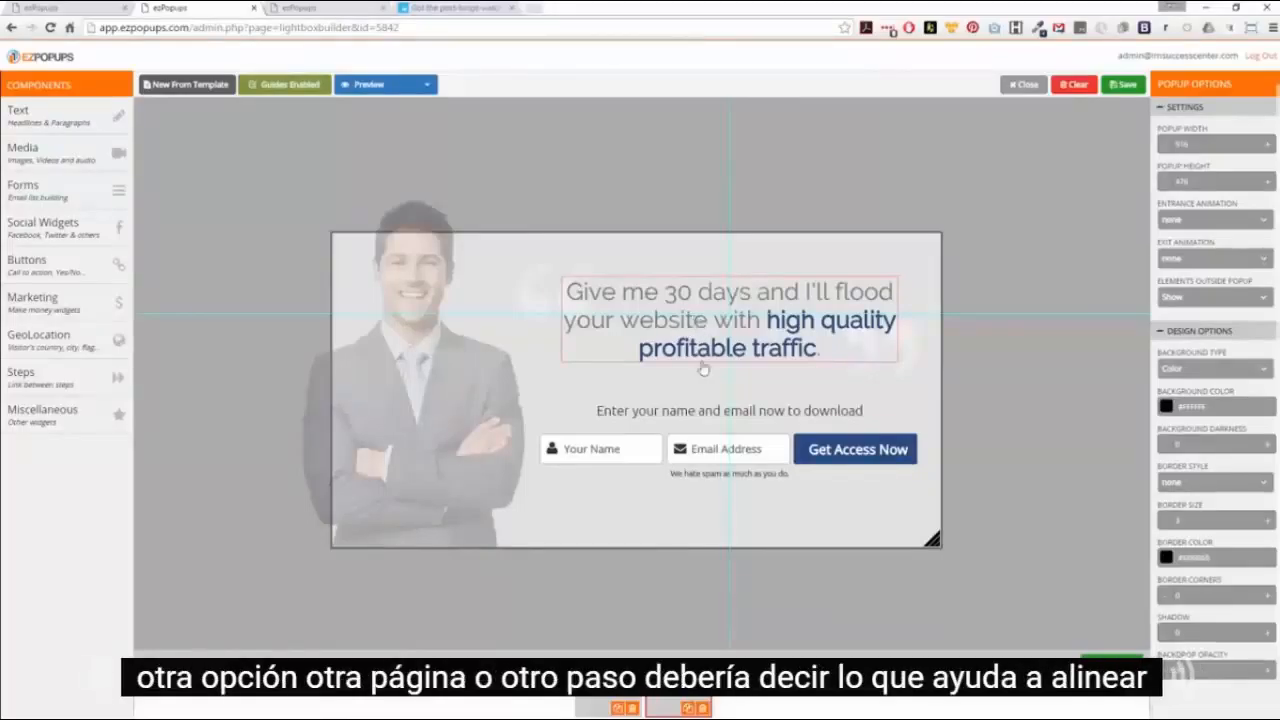
left_click(647, 589)
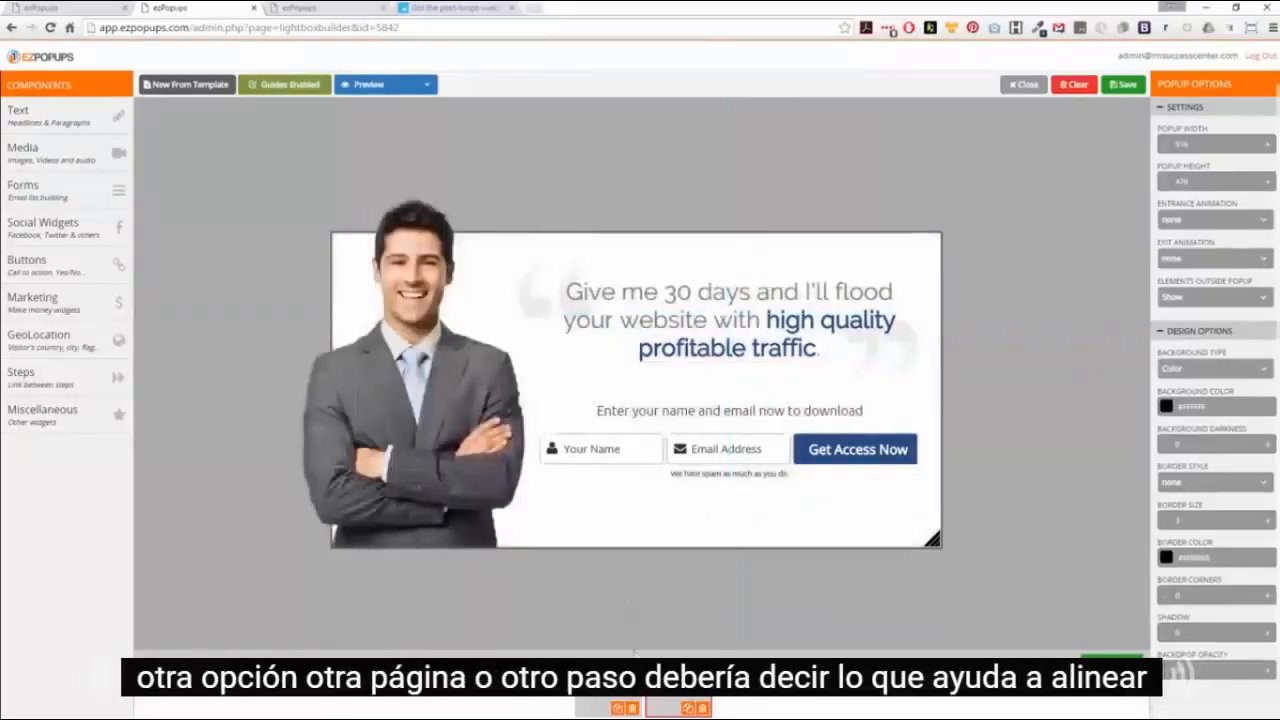
- Realign the Optin step's headline with the first step's headline, comparing the two steps by switching between them
left_click(601, 698)
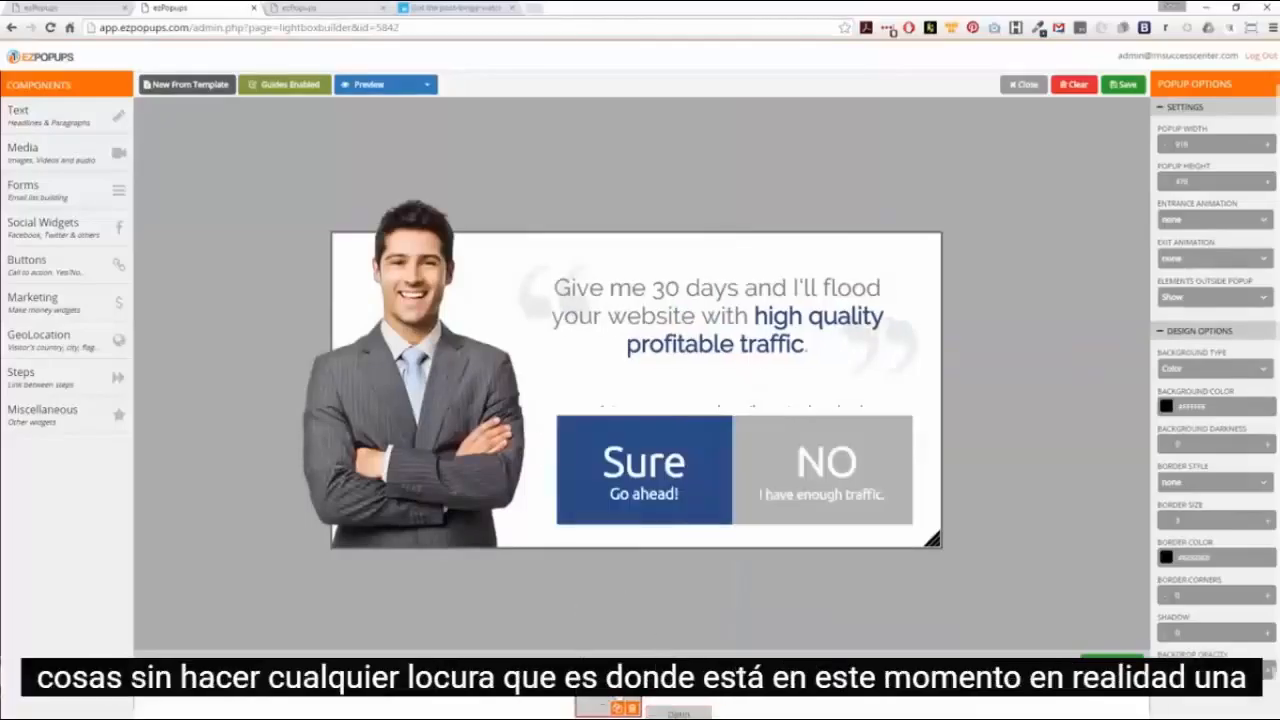
left_click(668, 700)
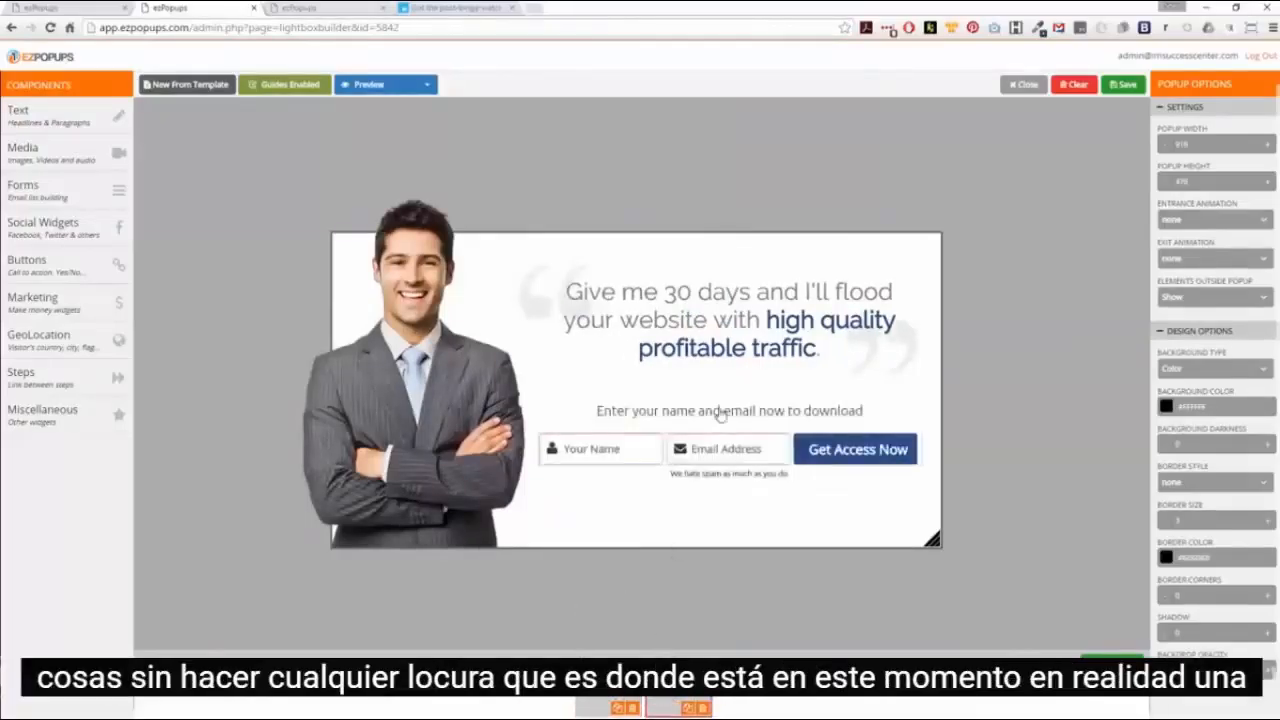
left_click(705, 348)
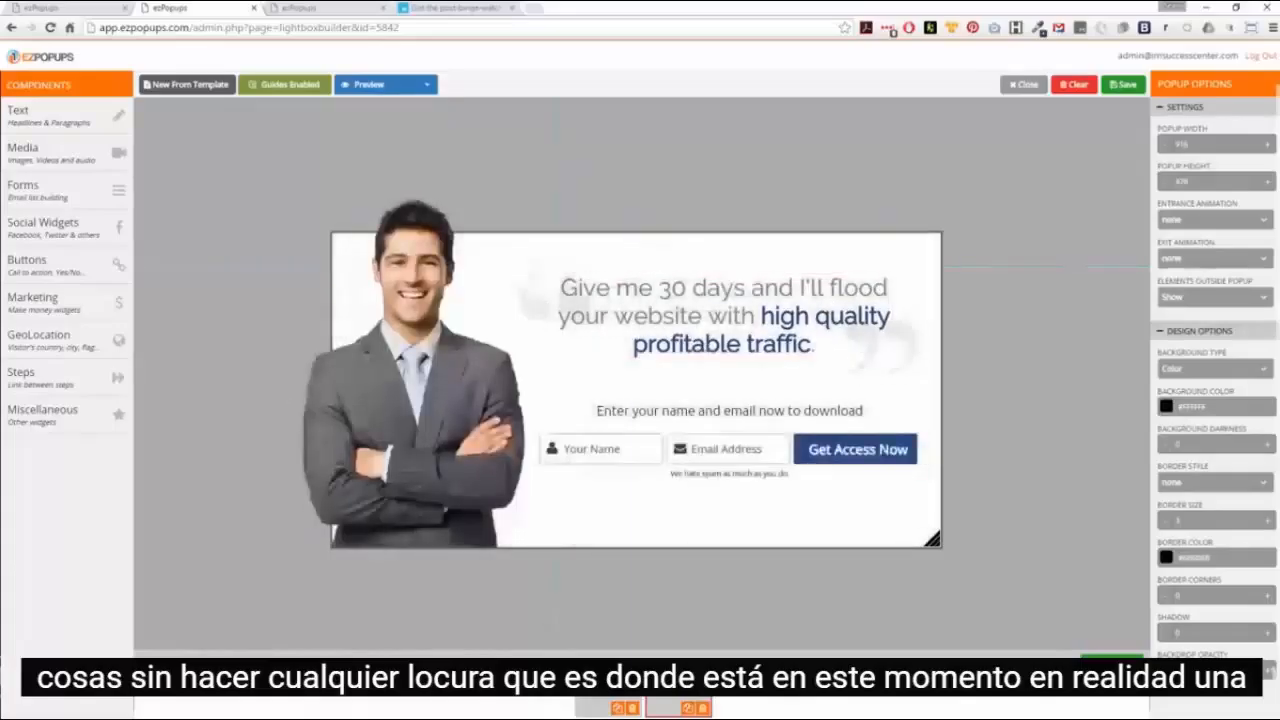
left_click(593, 700)
left_click(674, 700)
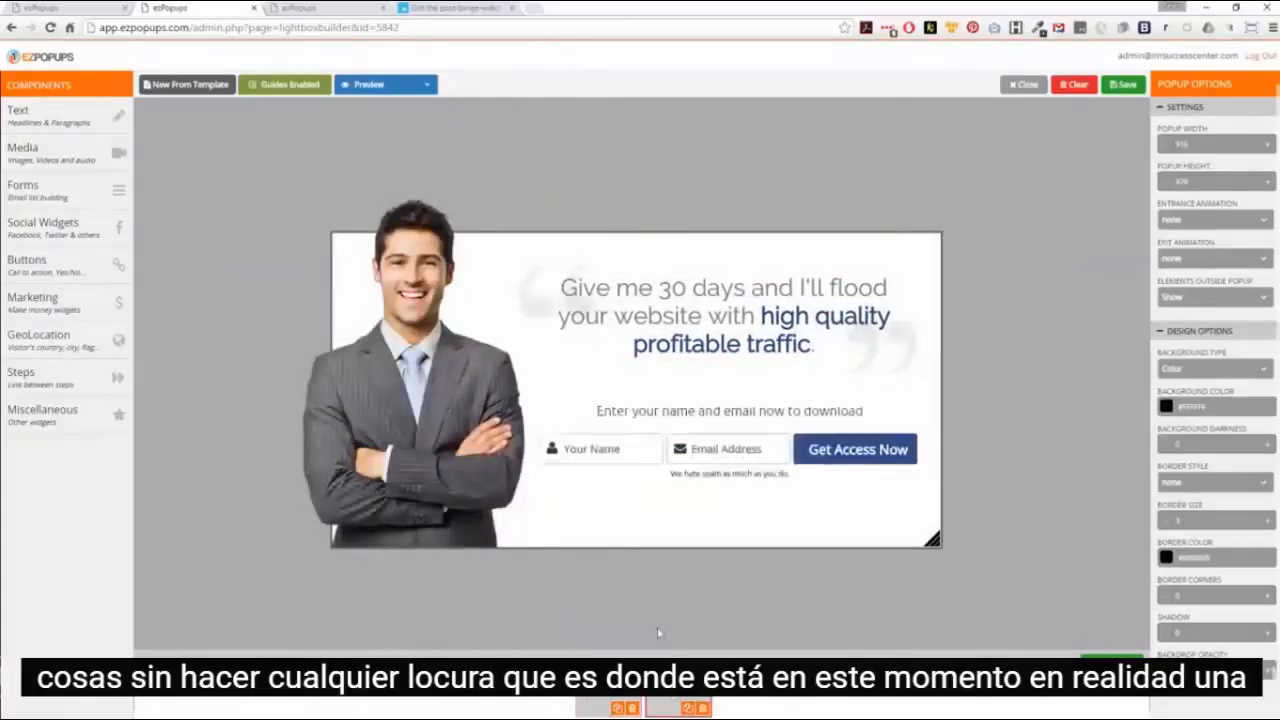
left_click(697, 330)
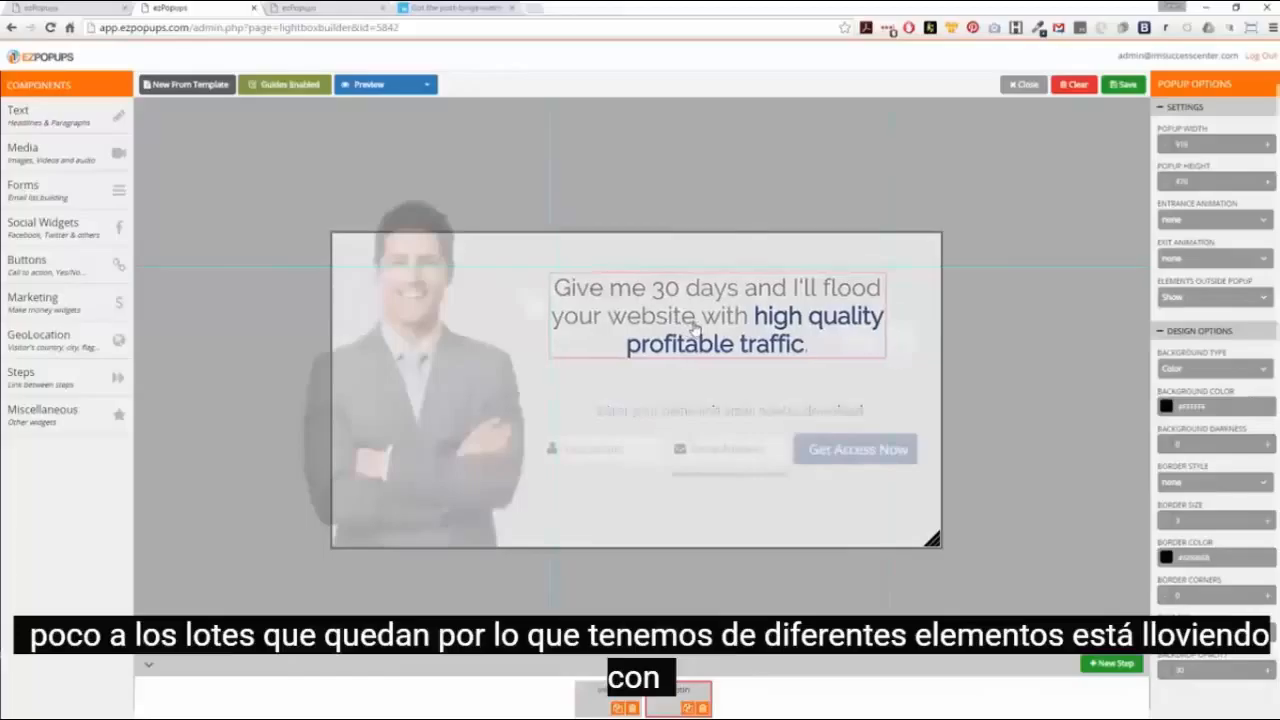
left_click_drag(697, 329, 695, 328)
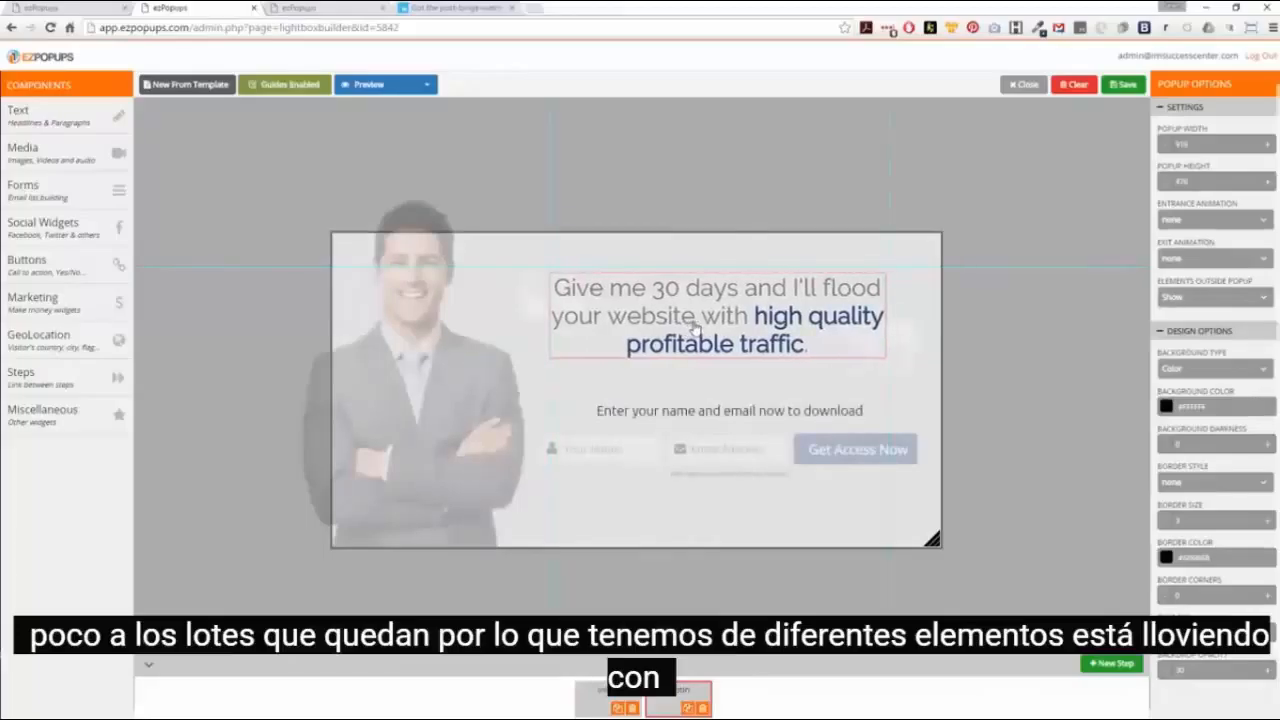
left_click(606, 700)
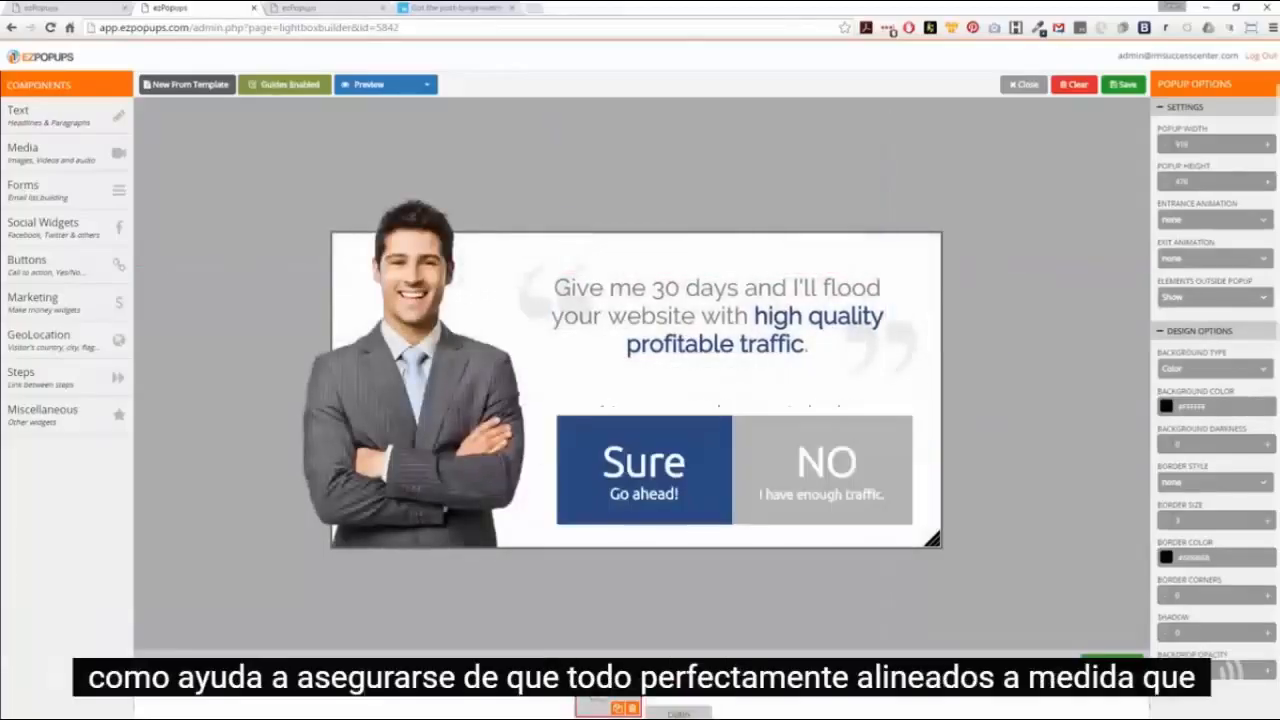
left_click(673, 701)
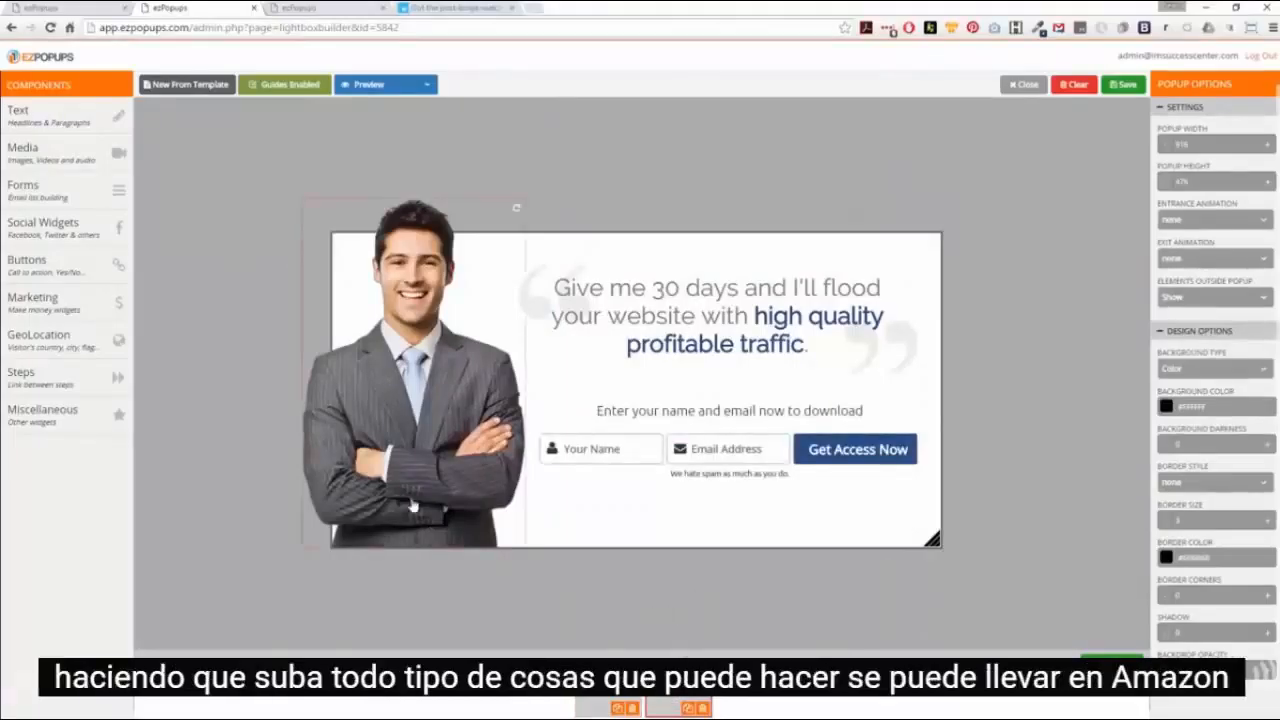
- Examine the available marketing, button, social, form, media and step-link components
mouse_move(68, 311)
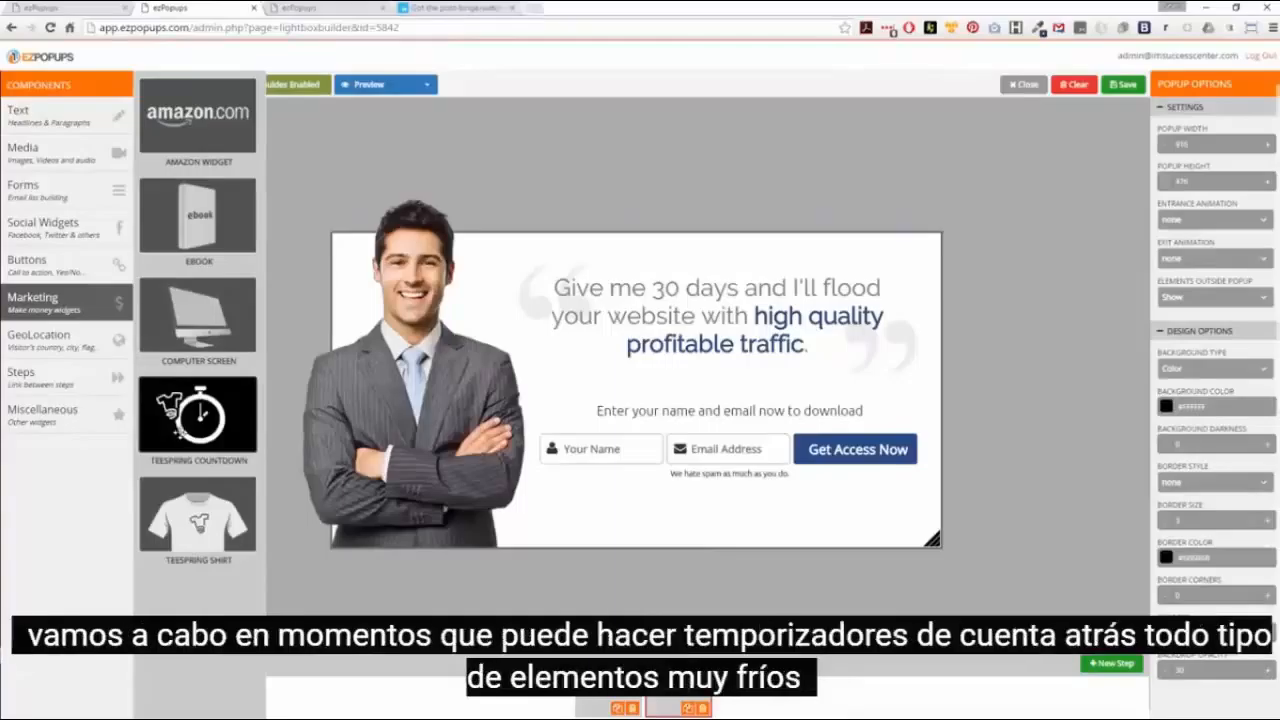
left_click(44, 263)
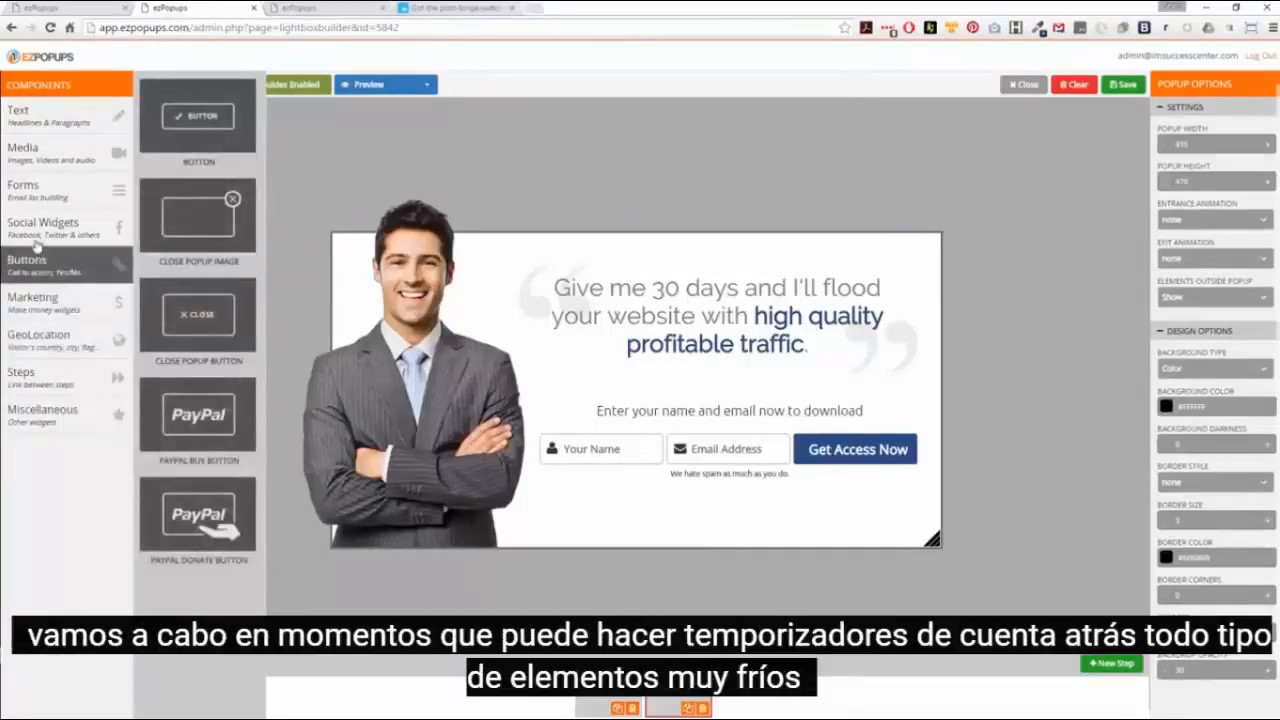
left_click(36, 228)
left_click(37, 191)
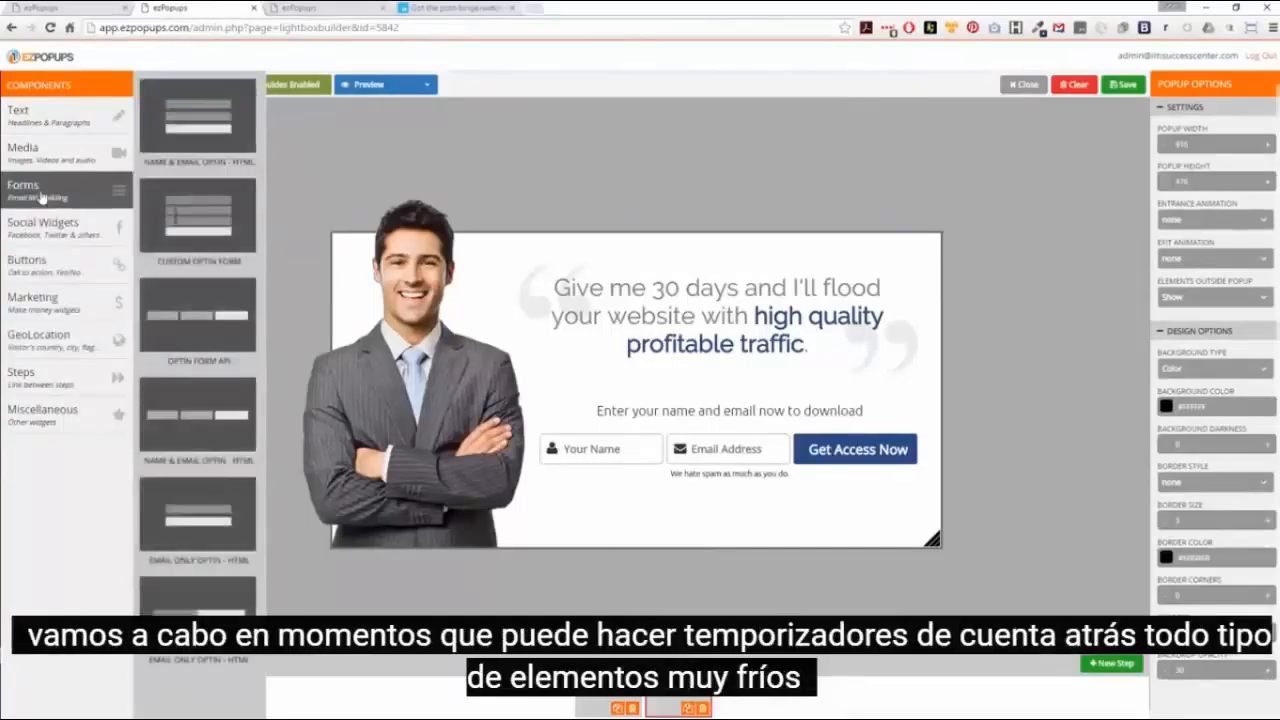
left_click(40, 162)
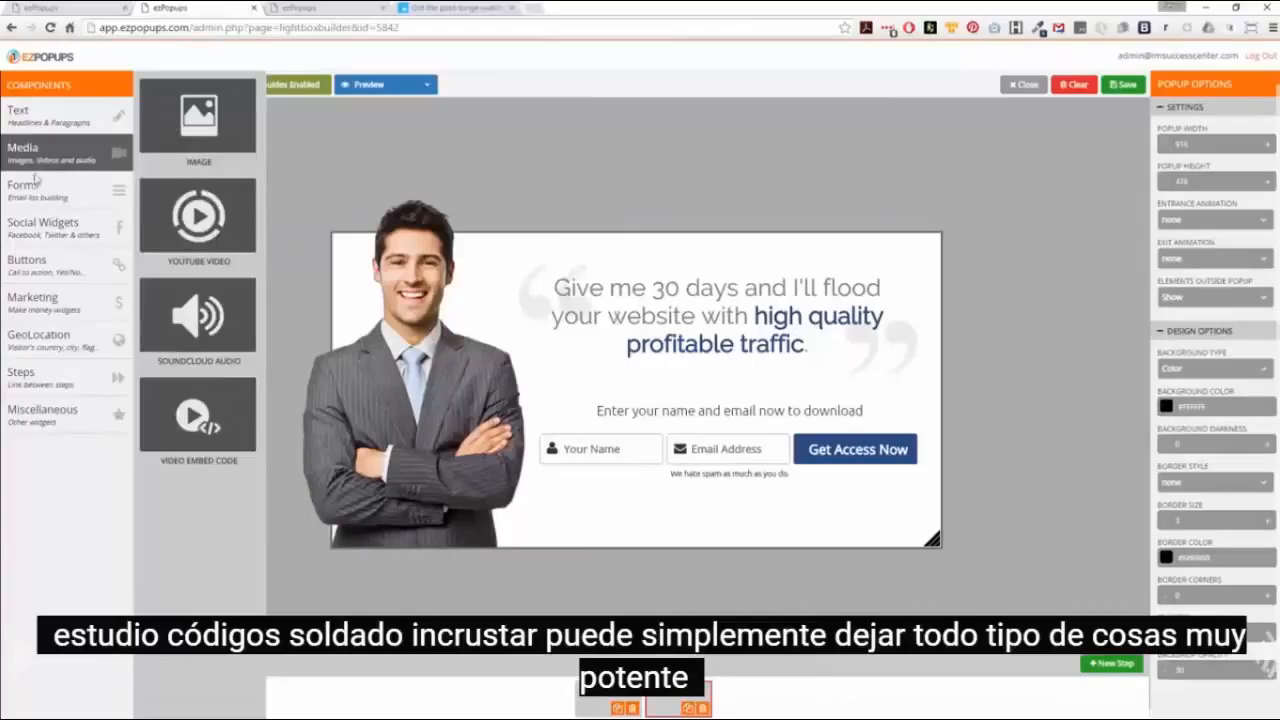
left_click(25, 386)
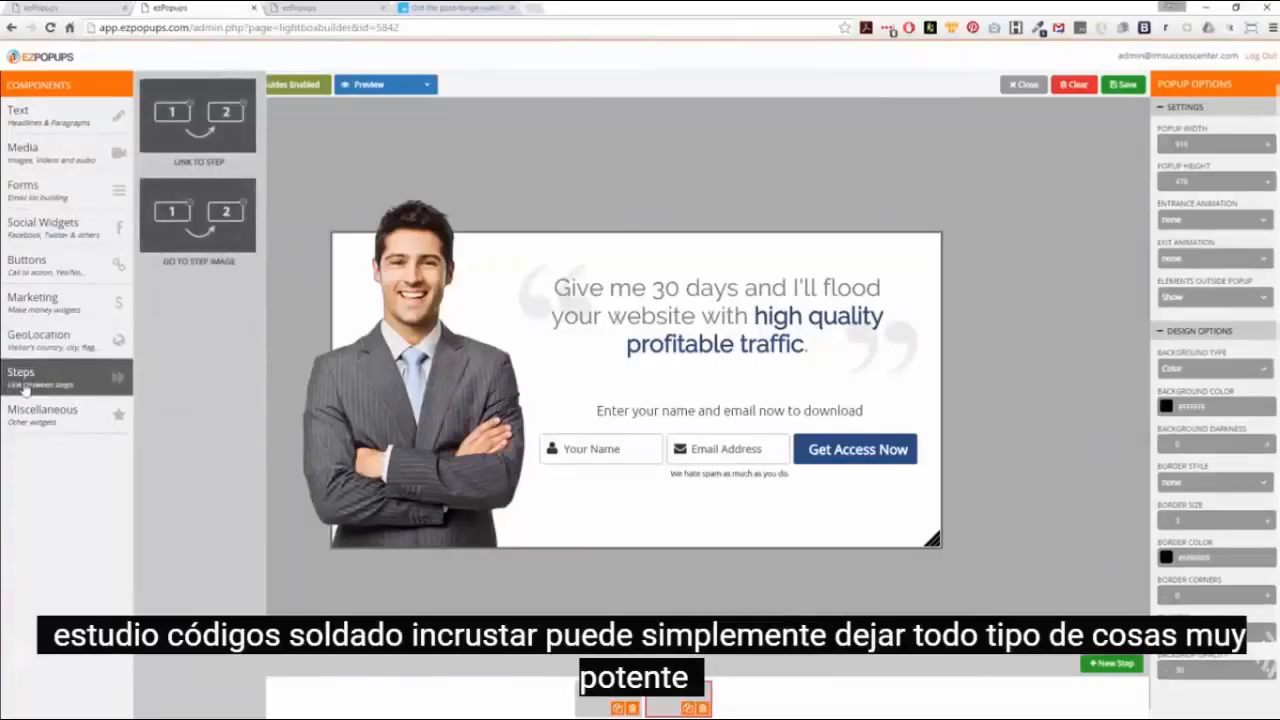
- Add a percentage widget to the Optin step and narrow it to span the area beside the man's image
left_click(32, 412)
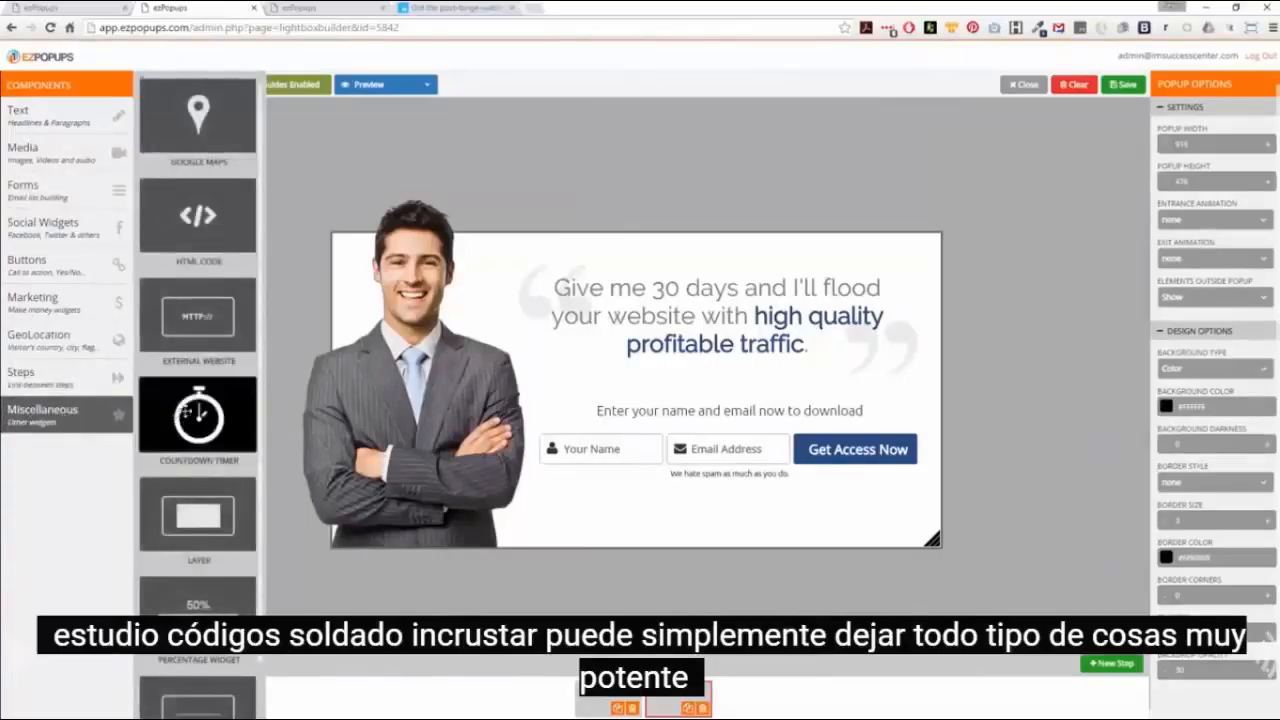
scroll(190, 416, "down", 1)
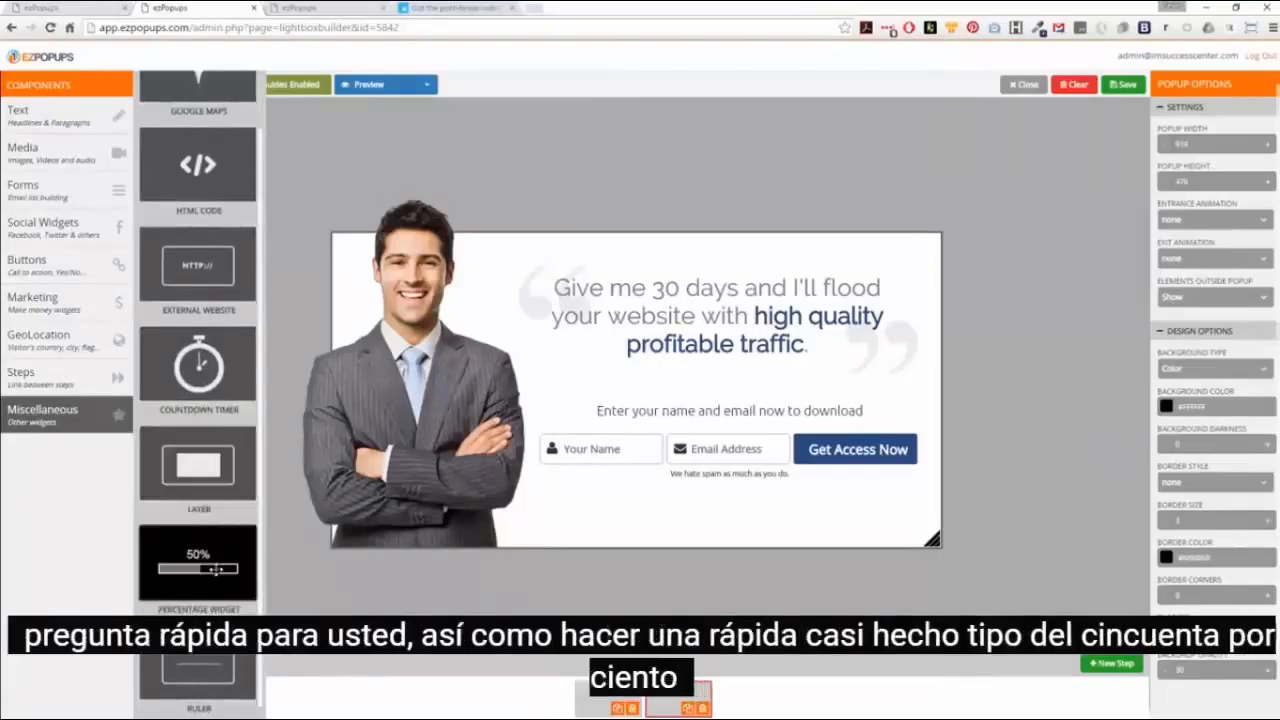
left_click_drag(230, 564, 652, 360)
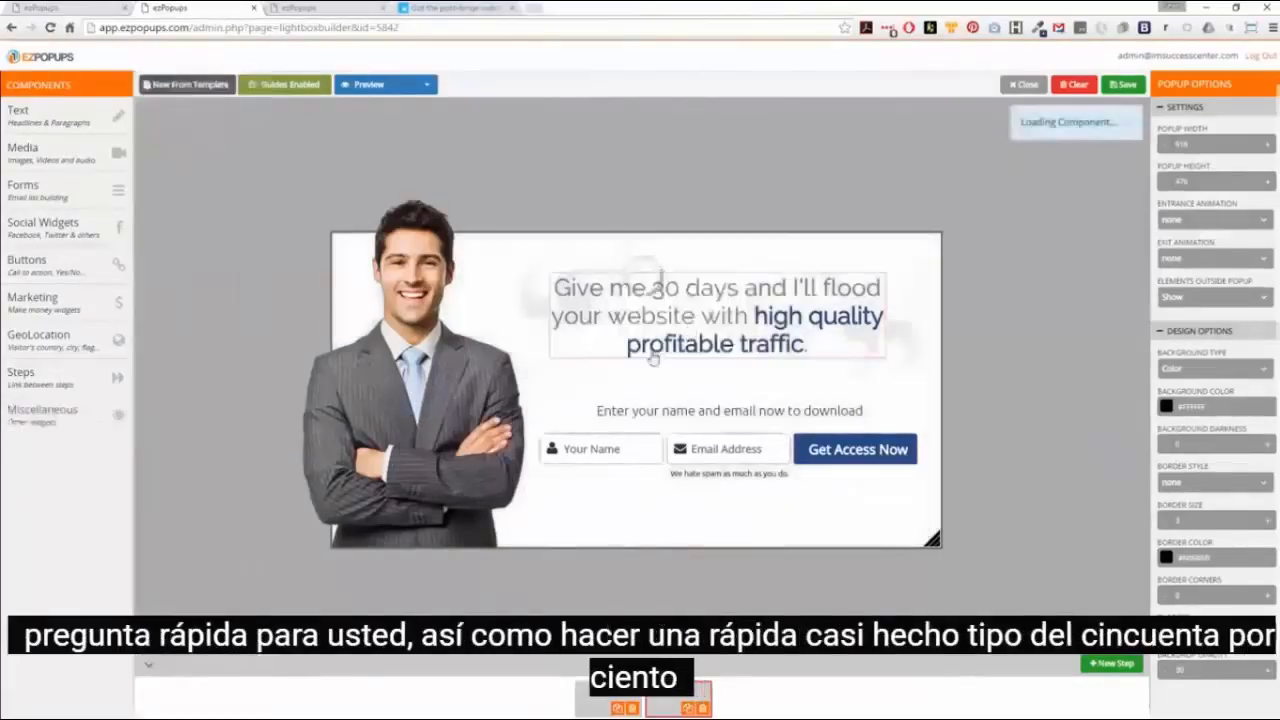
left_click_drag(728, 270, 414, 268)
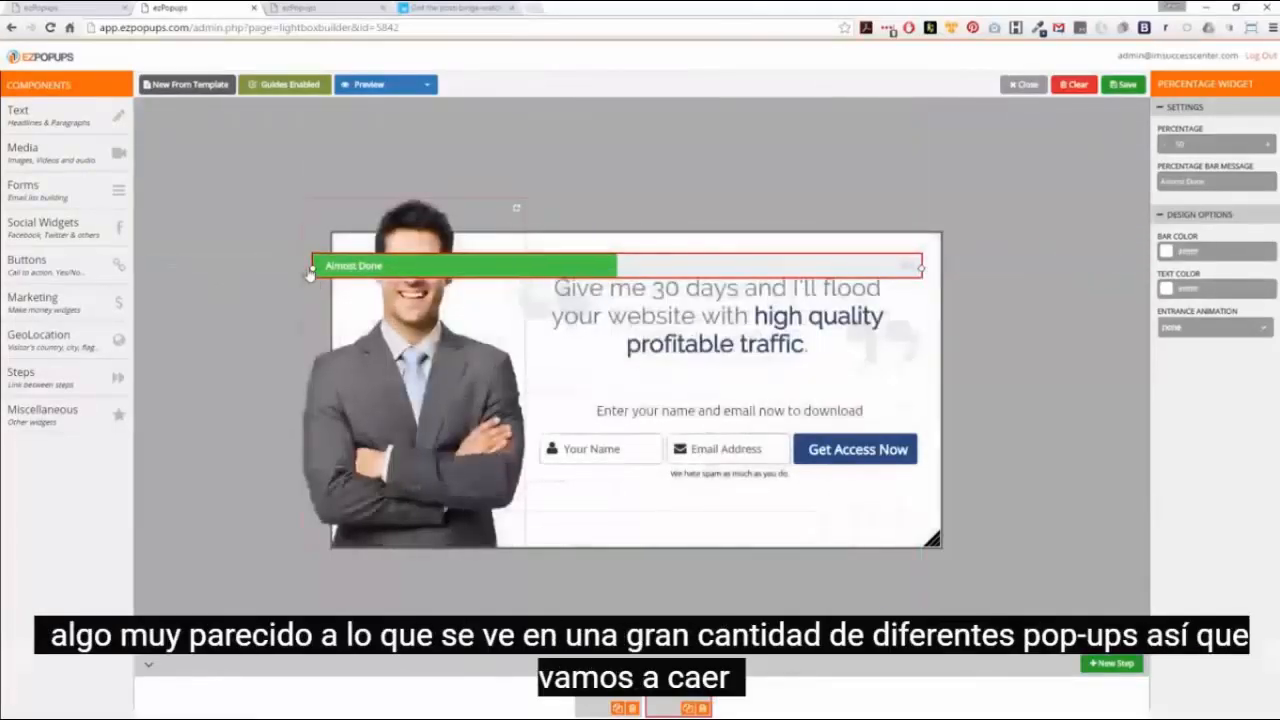
left_click_drag(310, 272, 545, 263)
left_click(675, 288)
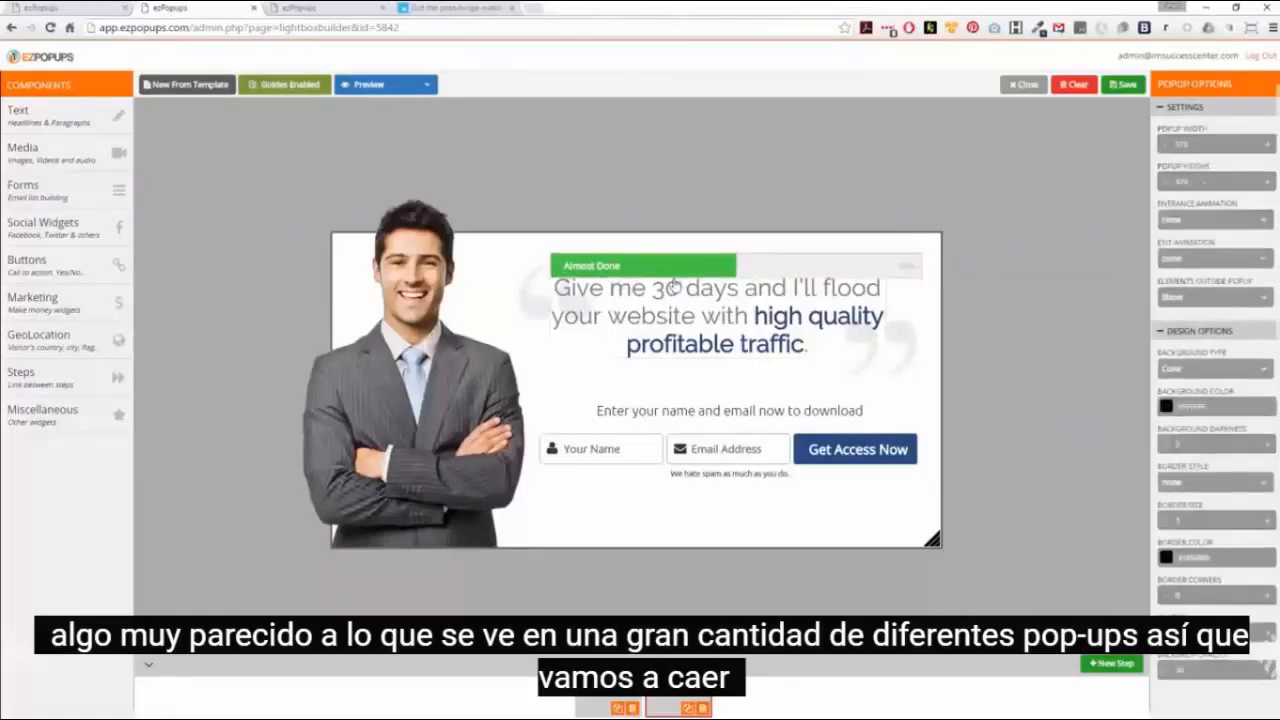
- Place the "Almost Done" percentage bar between the download headline and the opt-in form, moving the form down to make room
left_click_drag(665, 266, 660, 393)
left_click_drag(656, 450, 652, 482)
left_click(657, 392)
left_click_drag(650, 412, 662, 450)
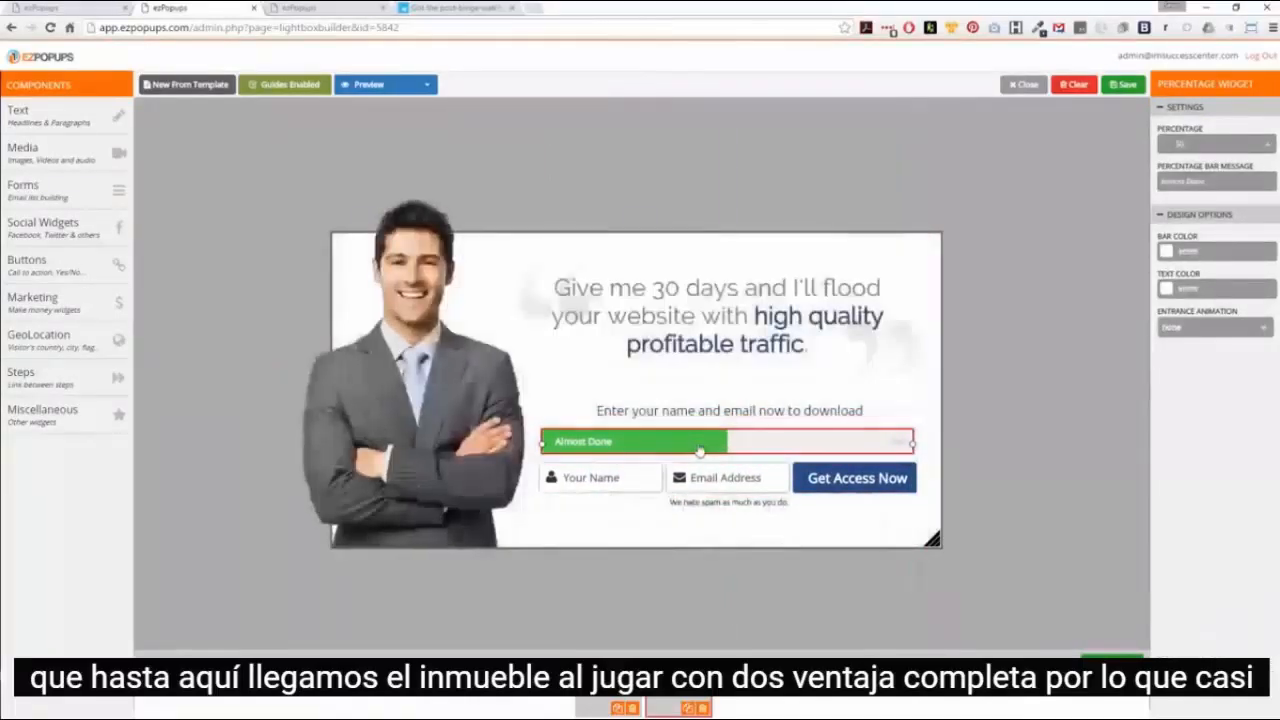
left_click(948, 424)
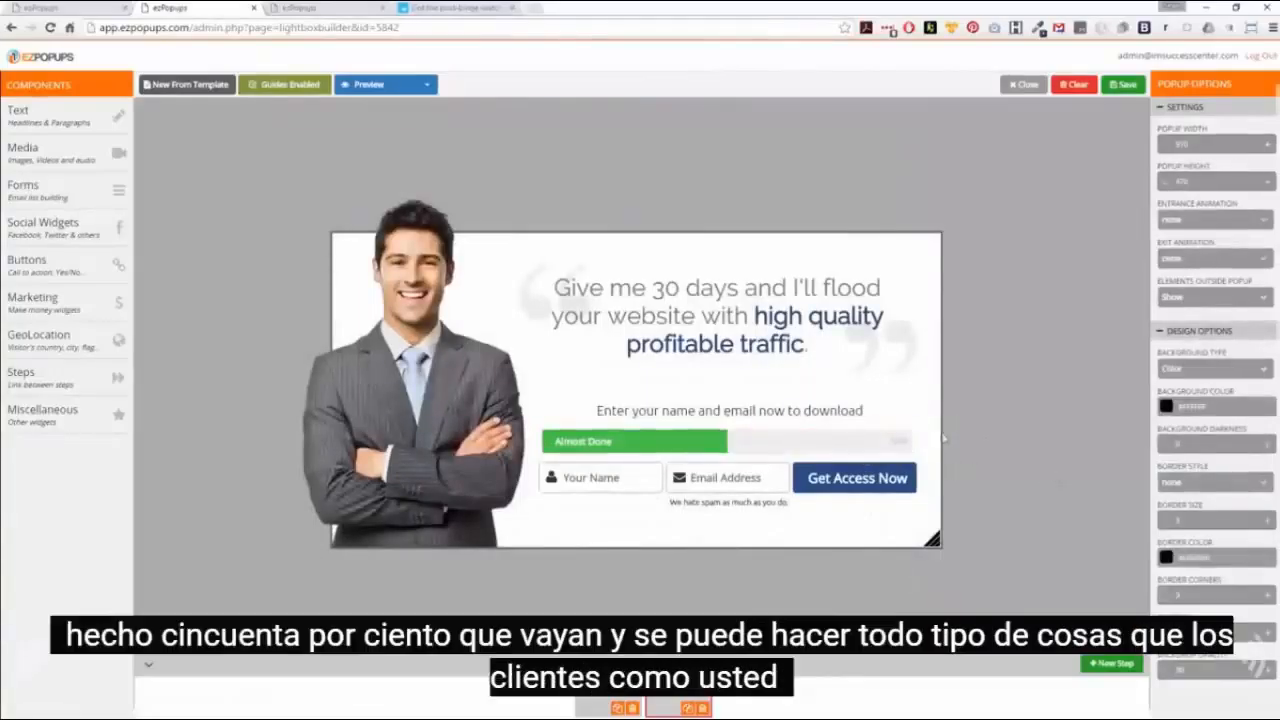
- Delete the "Almost Done" percentage bar and move the opt-in form up closer to the download headline
left_click(722, 443)
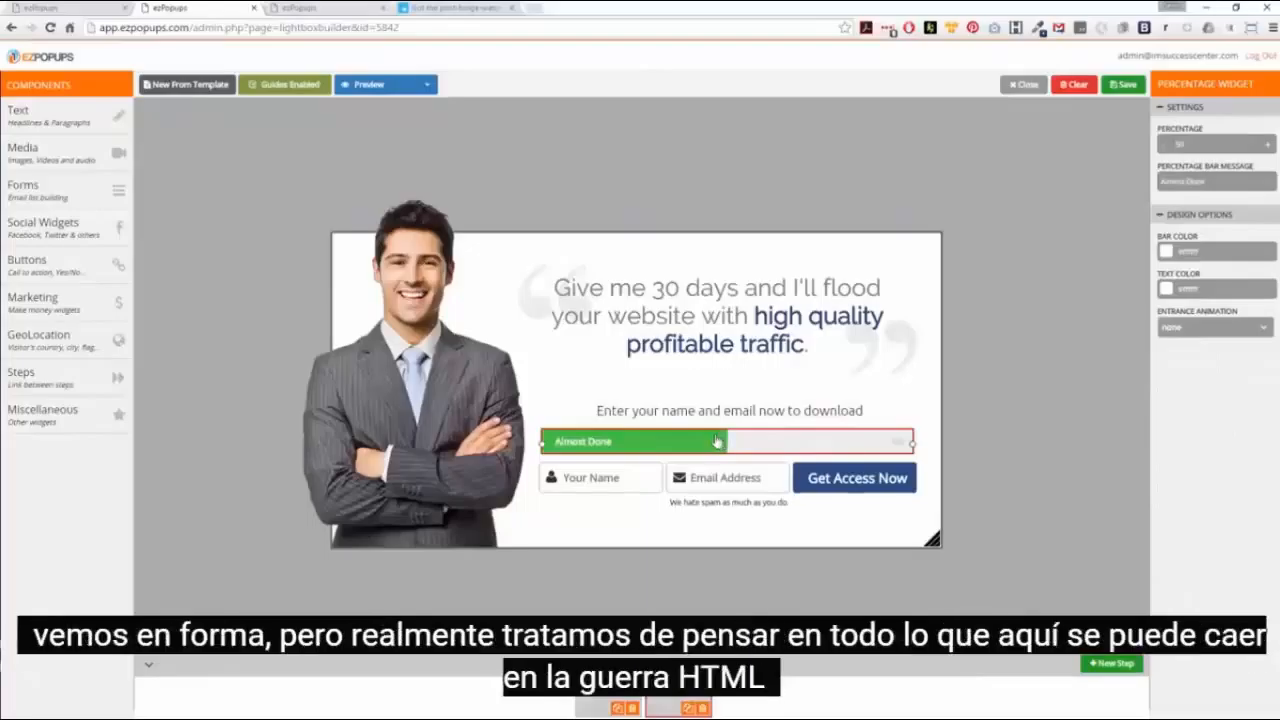
right_click(779, 446)
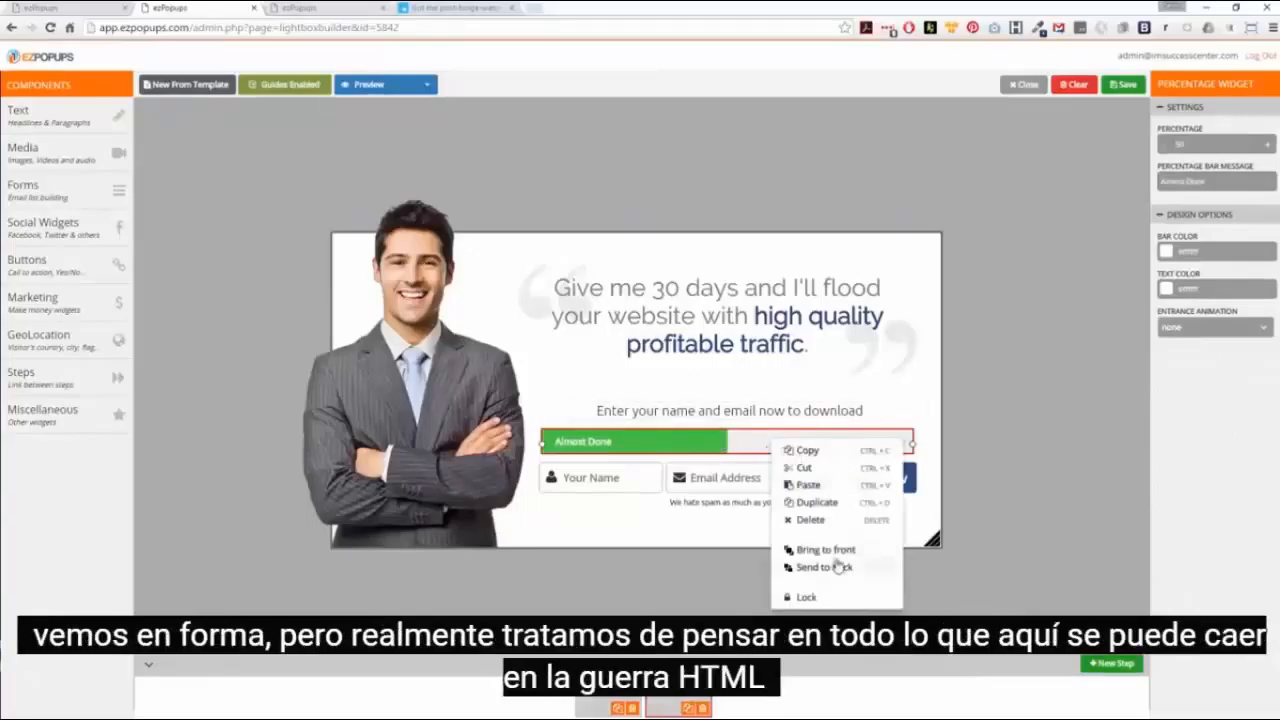
left_click(810, 521)
left_click(700, 143)
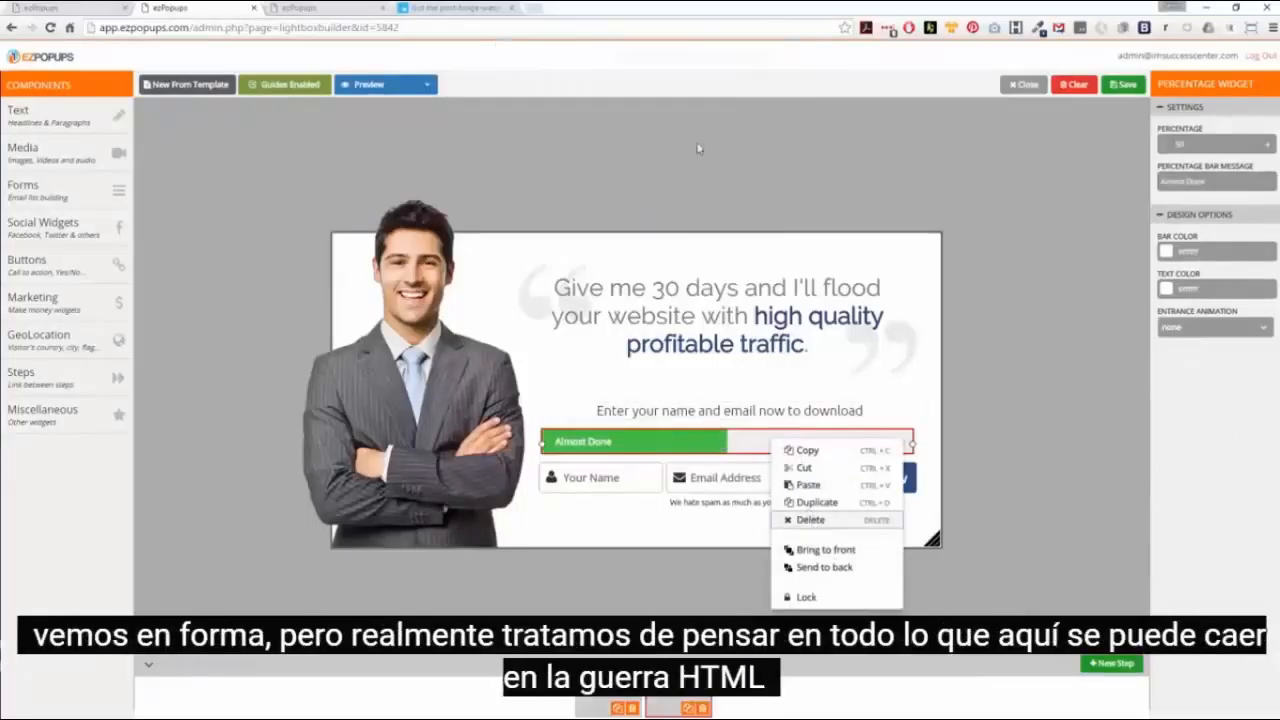
left_click_drag(651, 477, 643, 462)
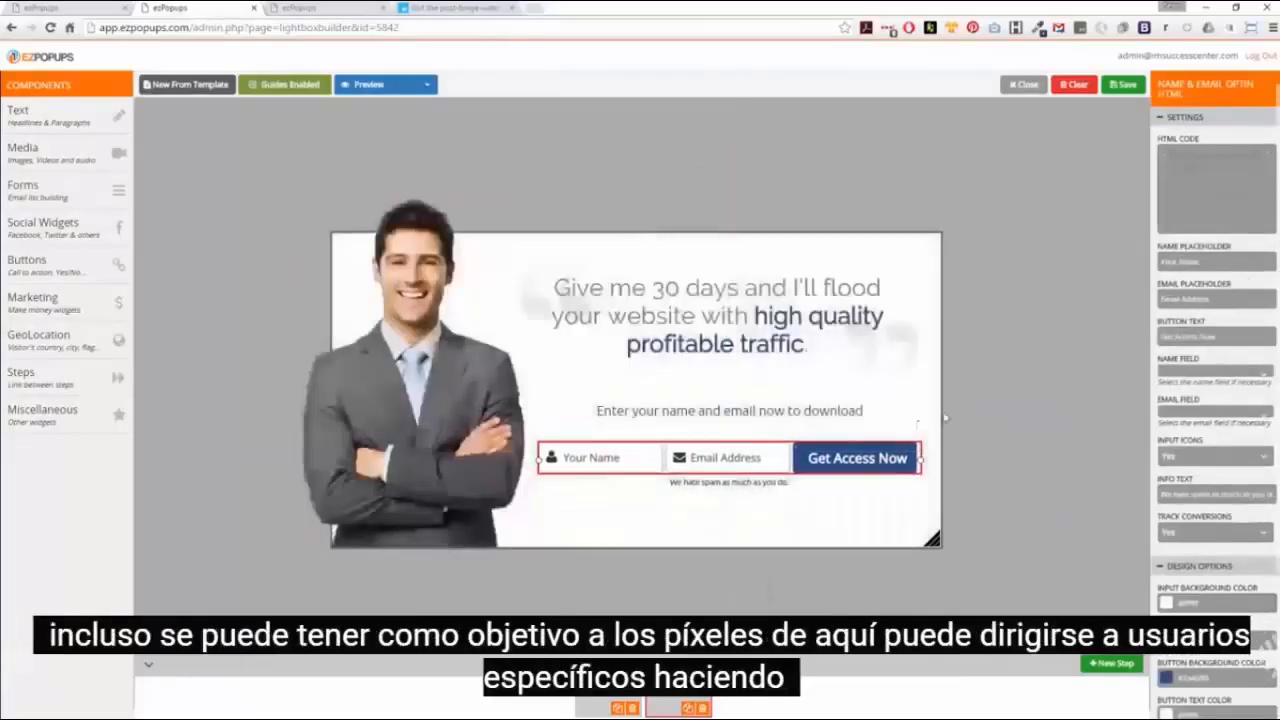
left_click(990, 418)
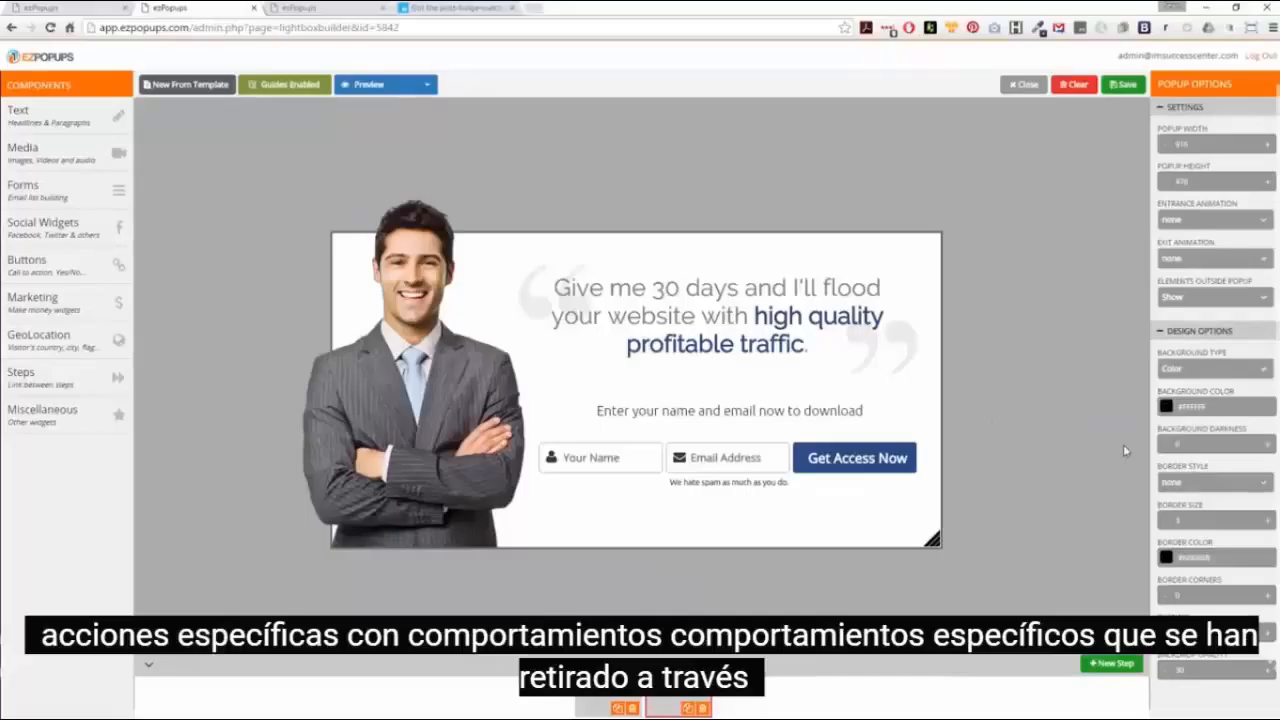
left_click(38, 418)
scroll(191, 443, "down", 1)
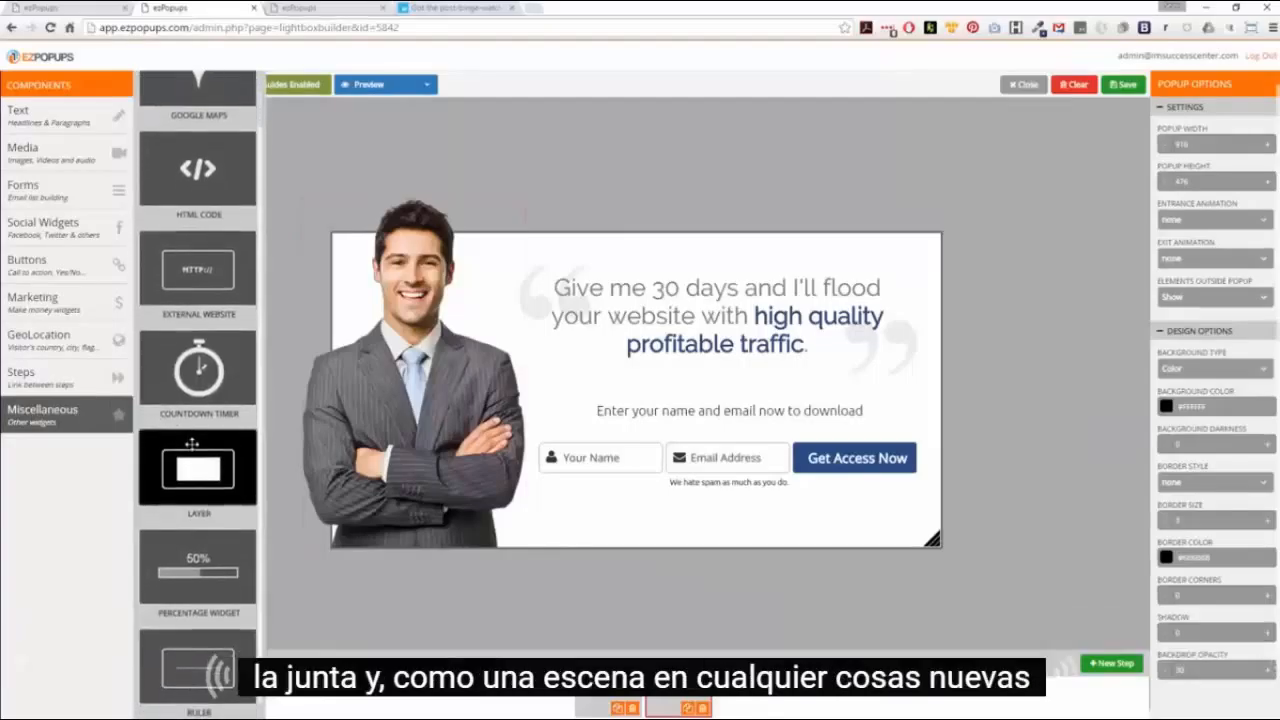
scroll(191, 443, "up", 1)
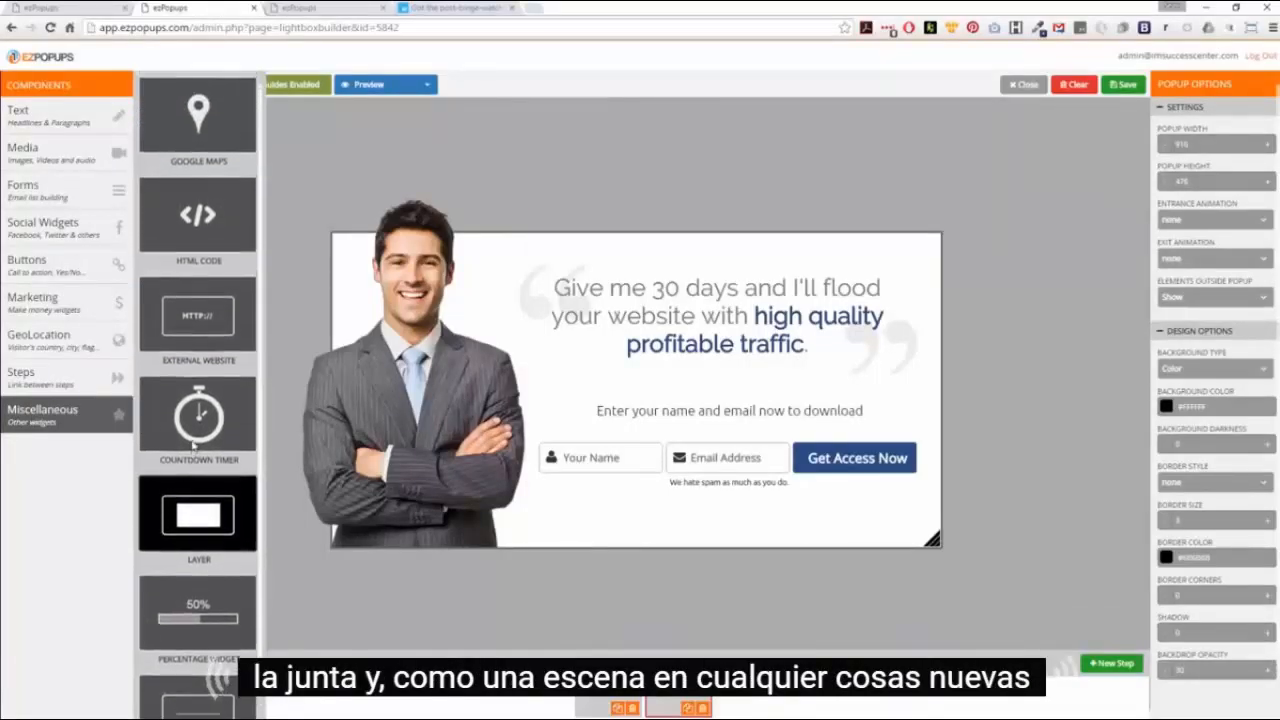
left_click(70, 188)
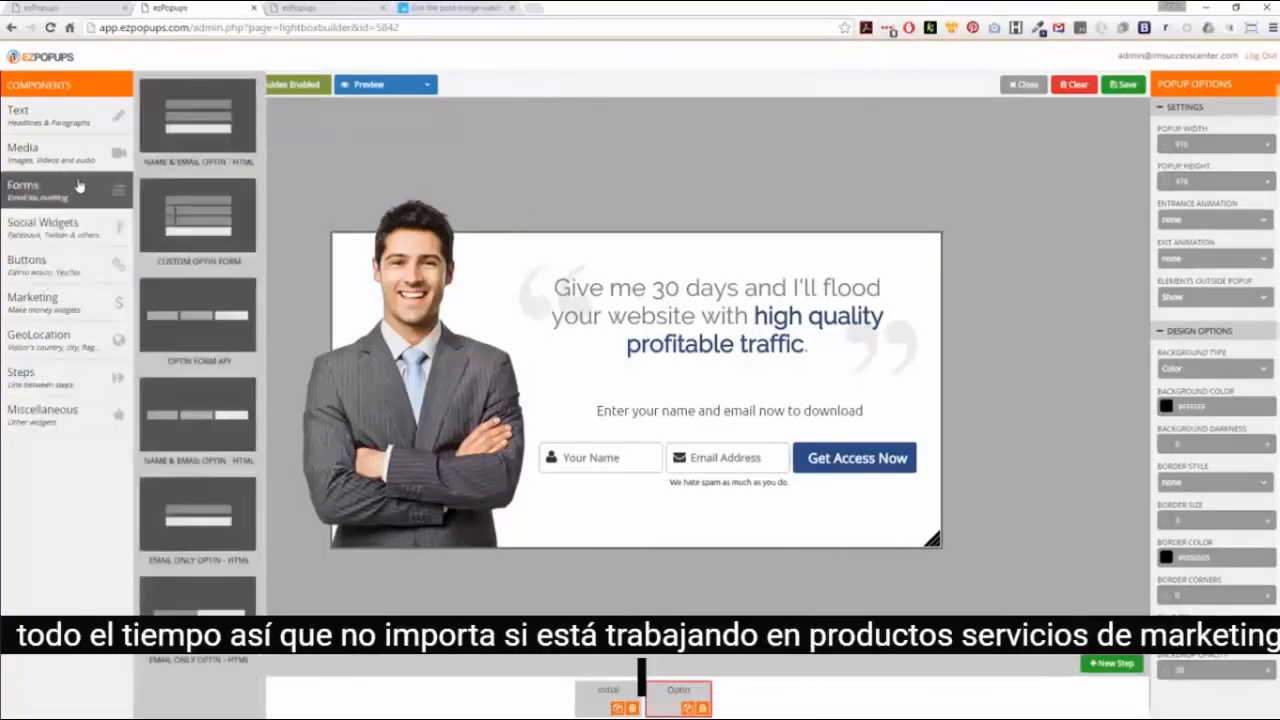
left_click(365, 160)
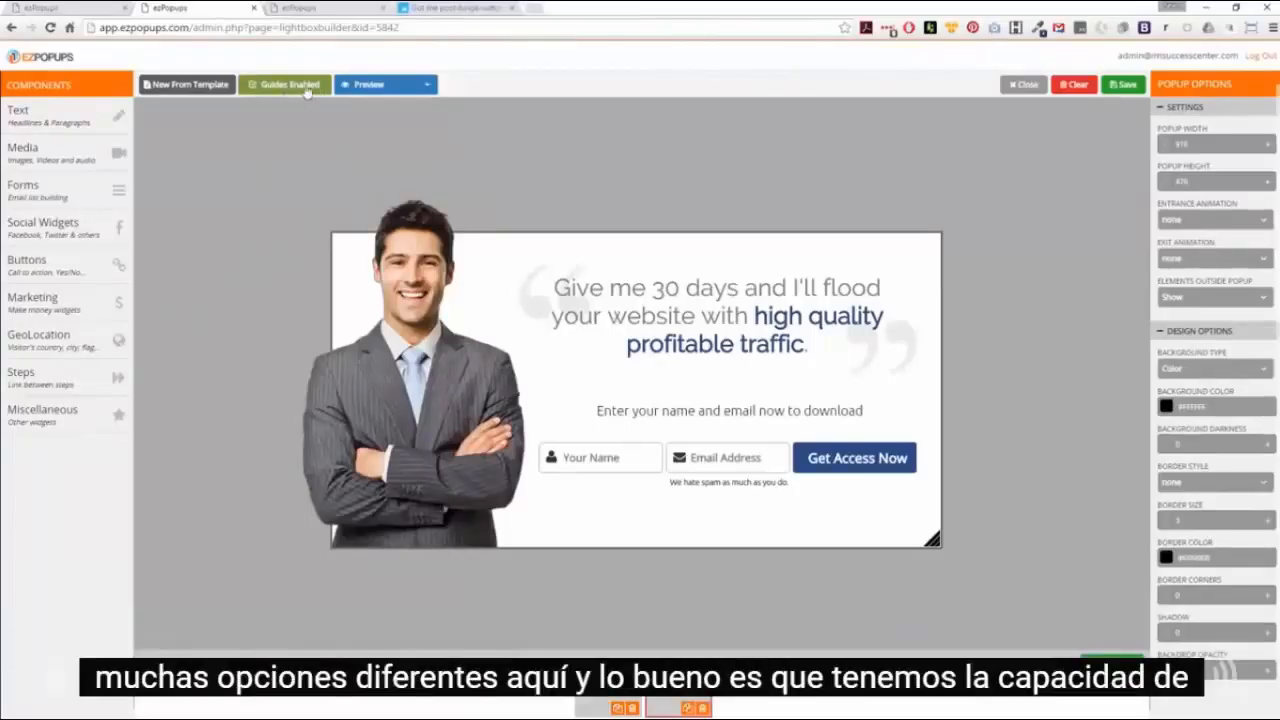
- Preview the Optin step in the tablet layout and in the mobile layout
left_click(368, 85)
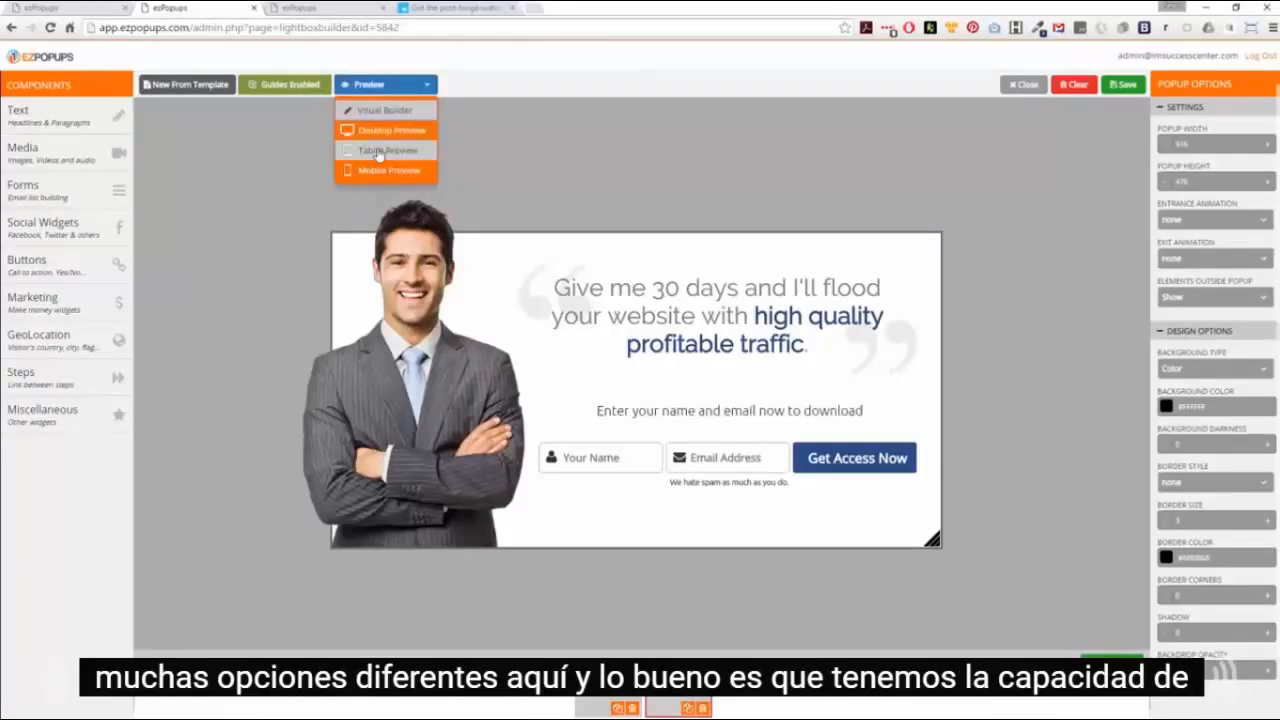
left_click(385, 150)
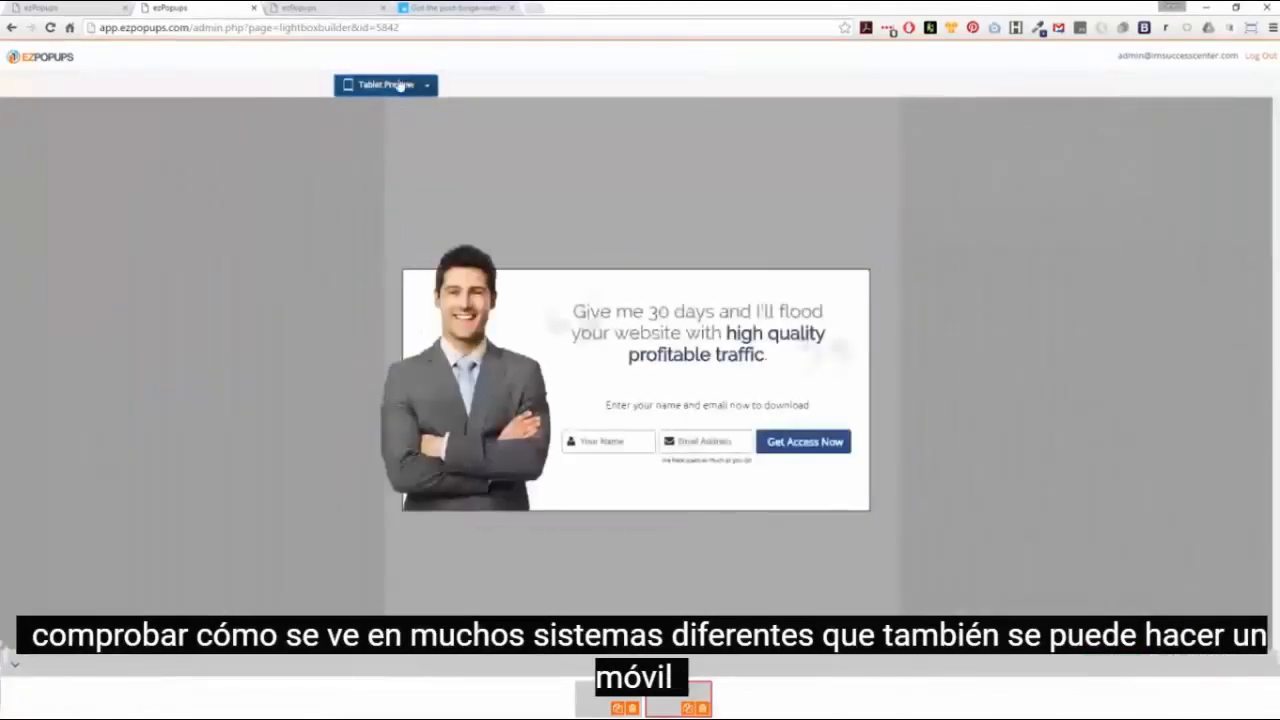
left_click(395, 85)
left_click(370, 172)
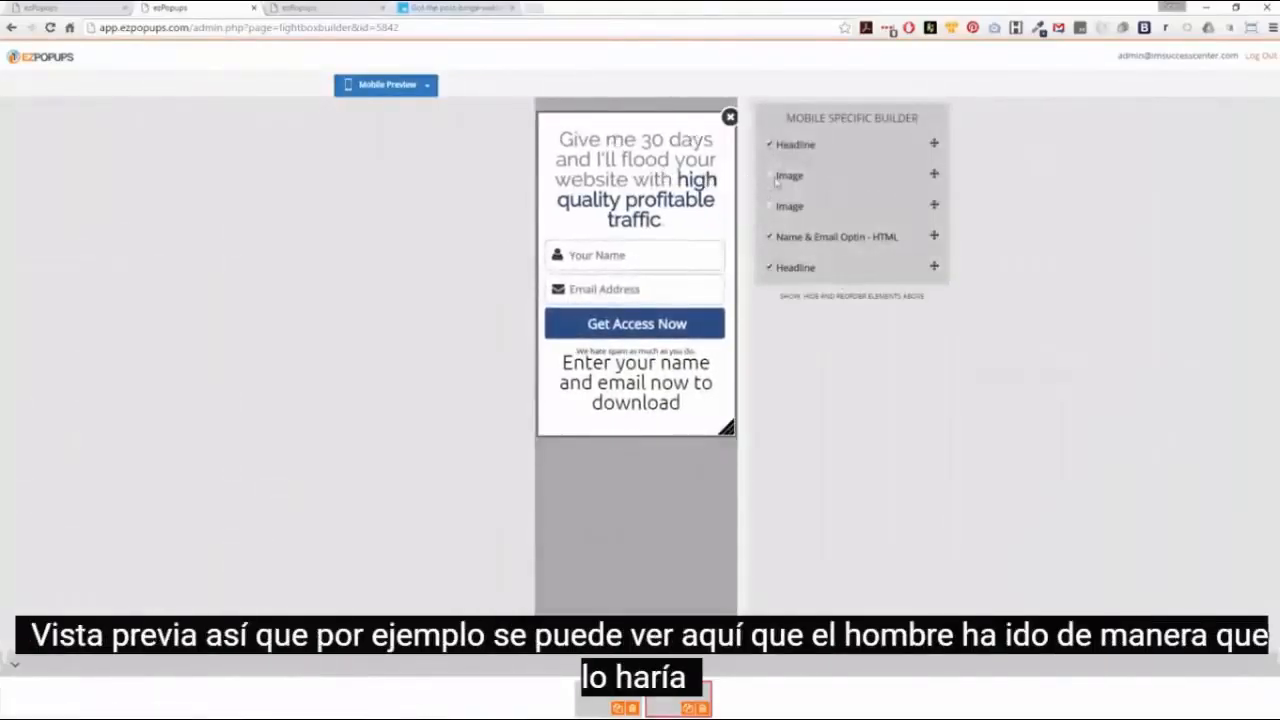
- Try showing the man's image and the quotation-mark image in the mobile layout one at a time, hiding each again
left_click(770, 208)
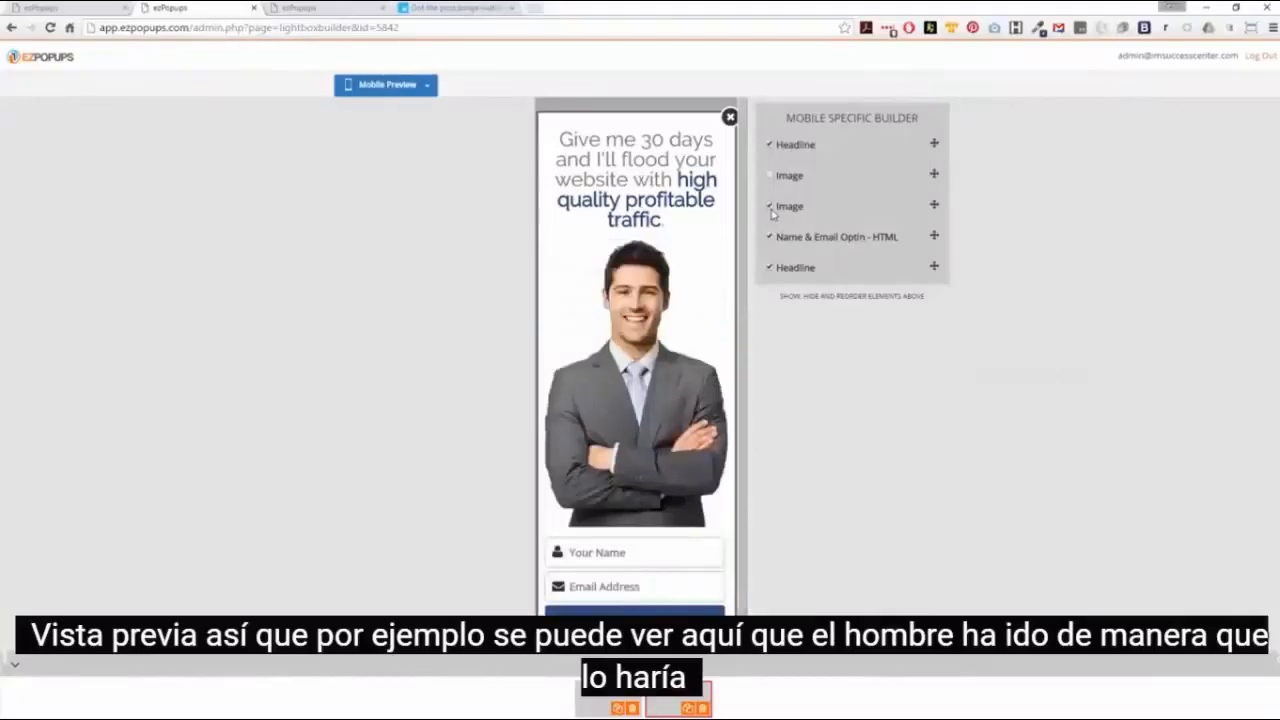
left_click(770, 208)
left_click(770, 177)
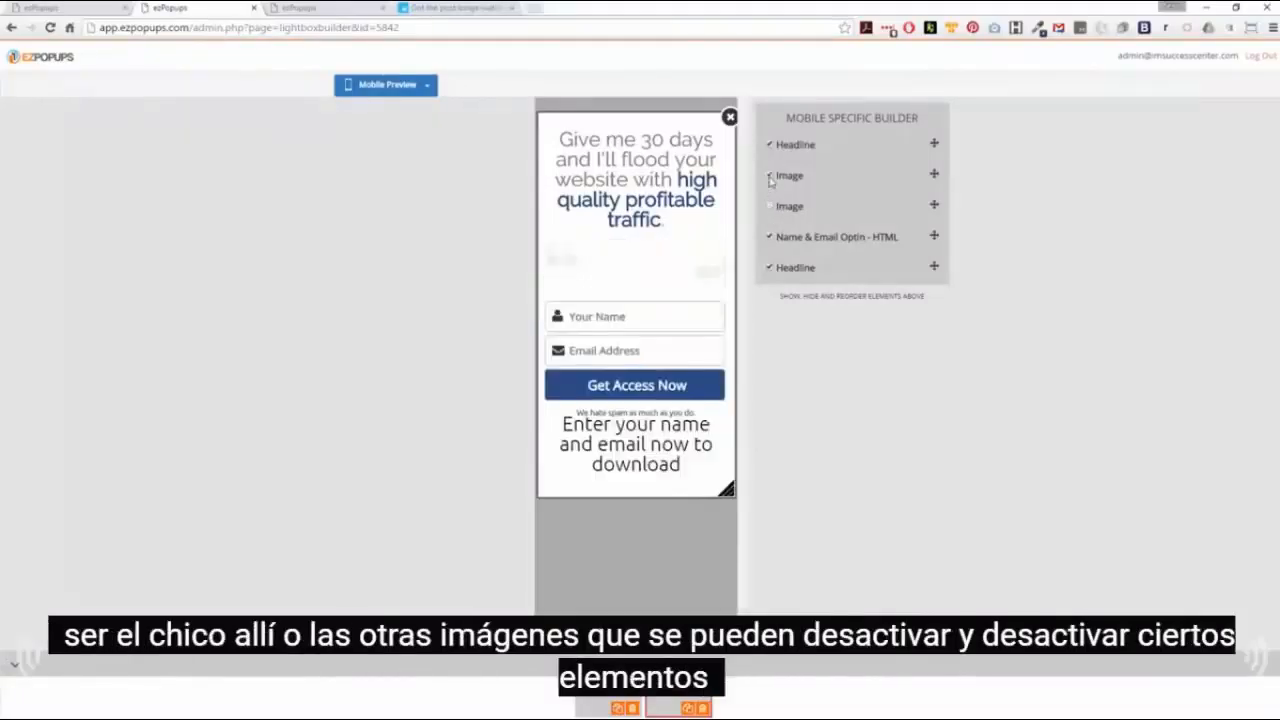
left_click(770, 177)
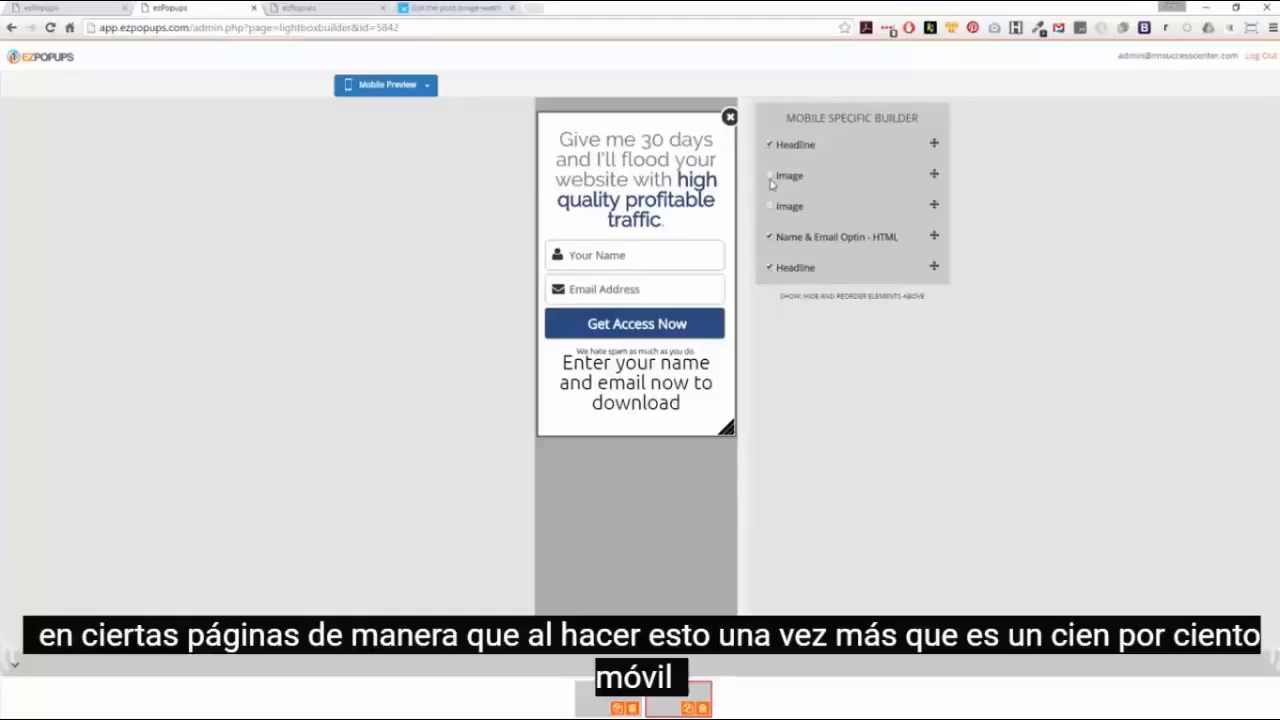
- Return from the mobile preview to the visual builder and save the popup
left_click(426, 86)
left_click(392, 112)
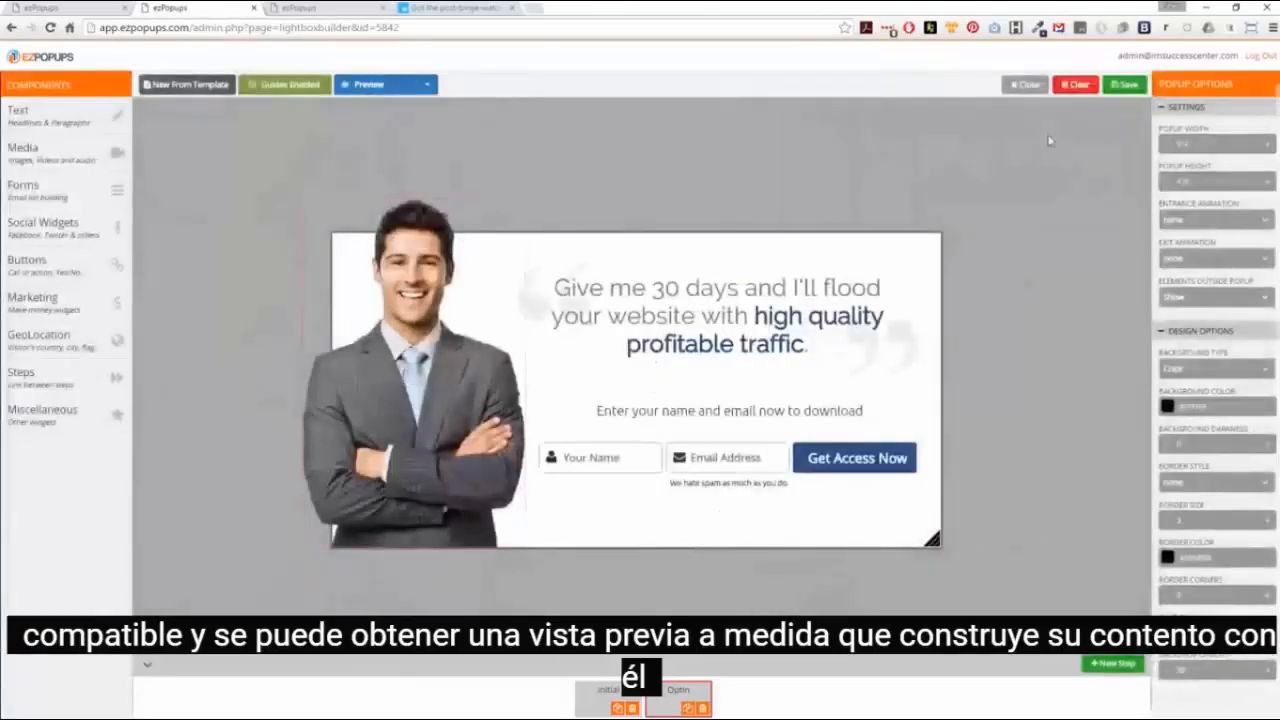
left_click(1127, 86)
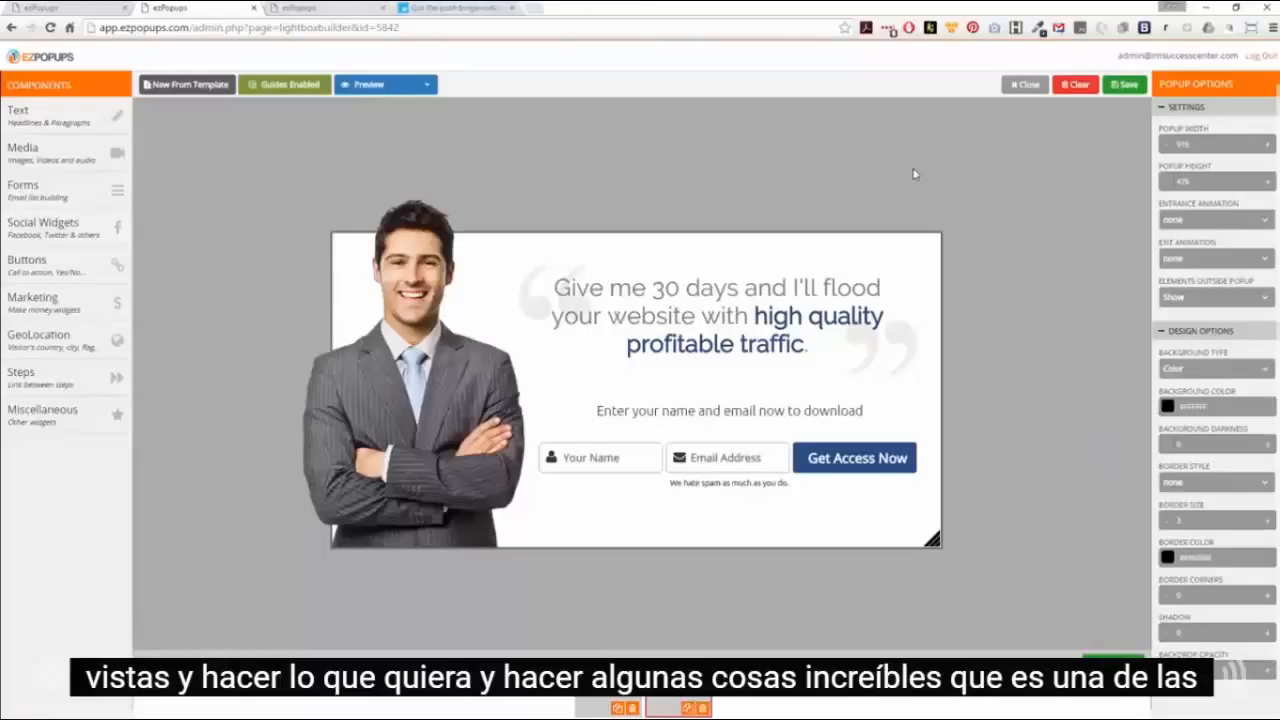
- Create a new ezSnip titled "News 1" that shows the Demo 2 popup
left_click(328, 8)
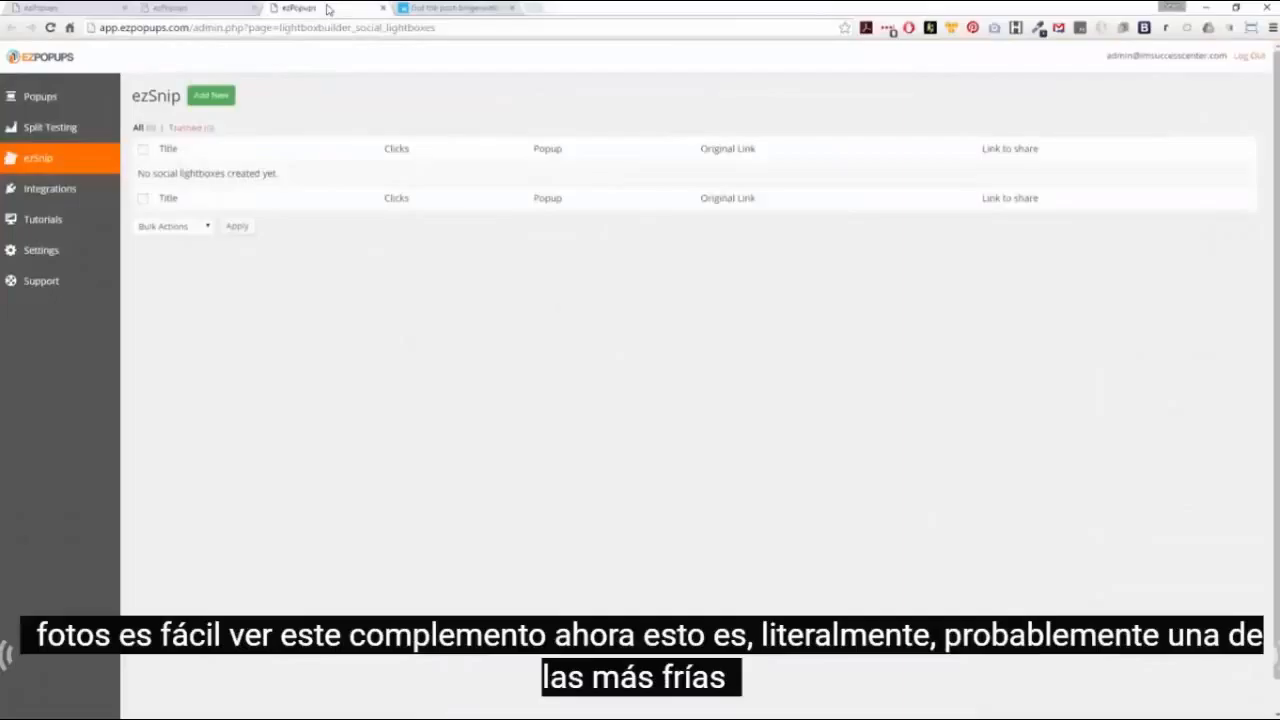
left_click(207, 97)
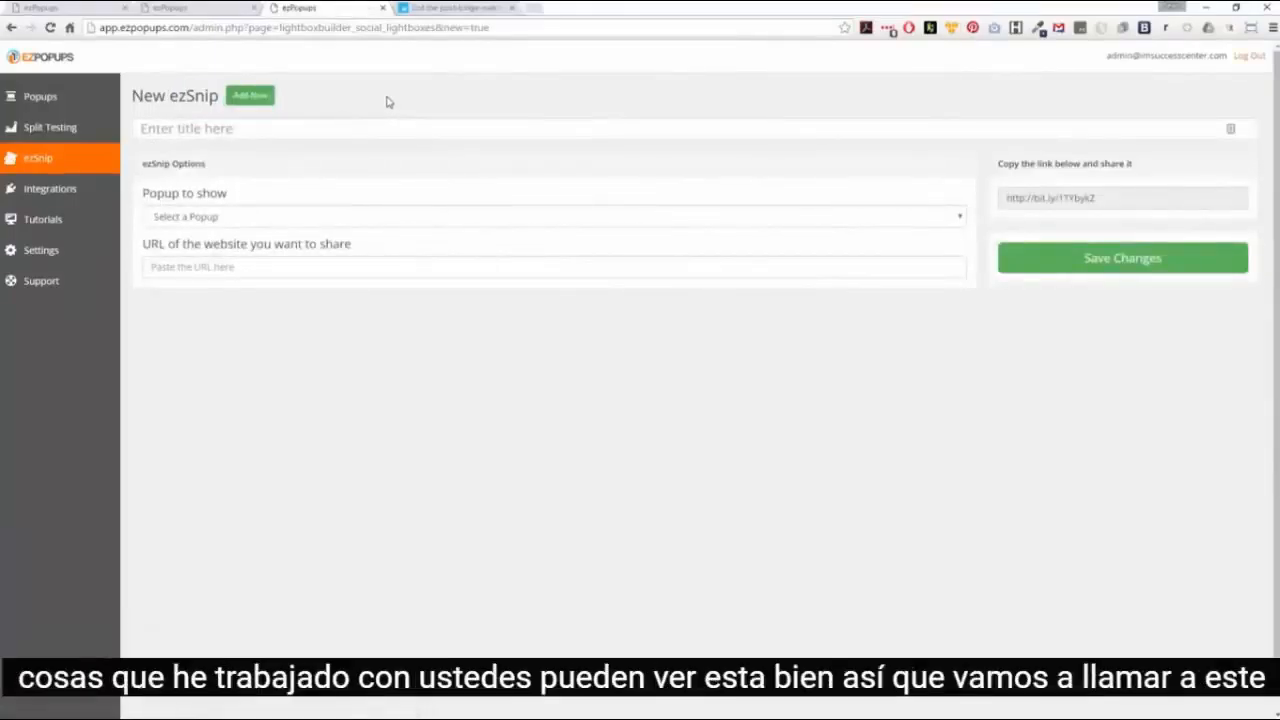
left_click(205, 129)
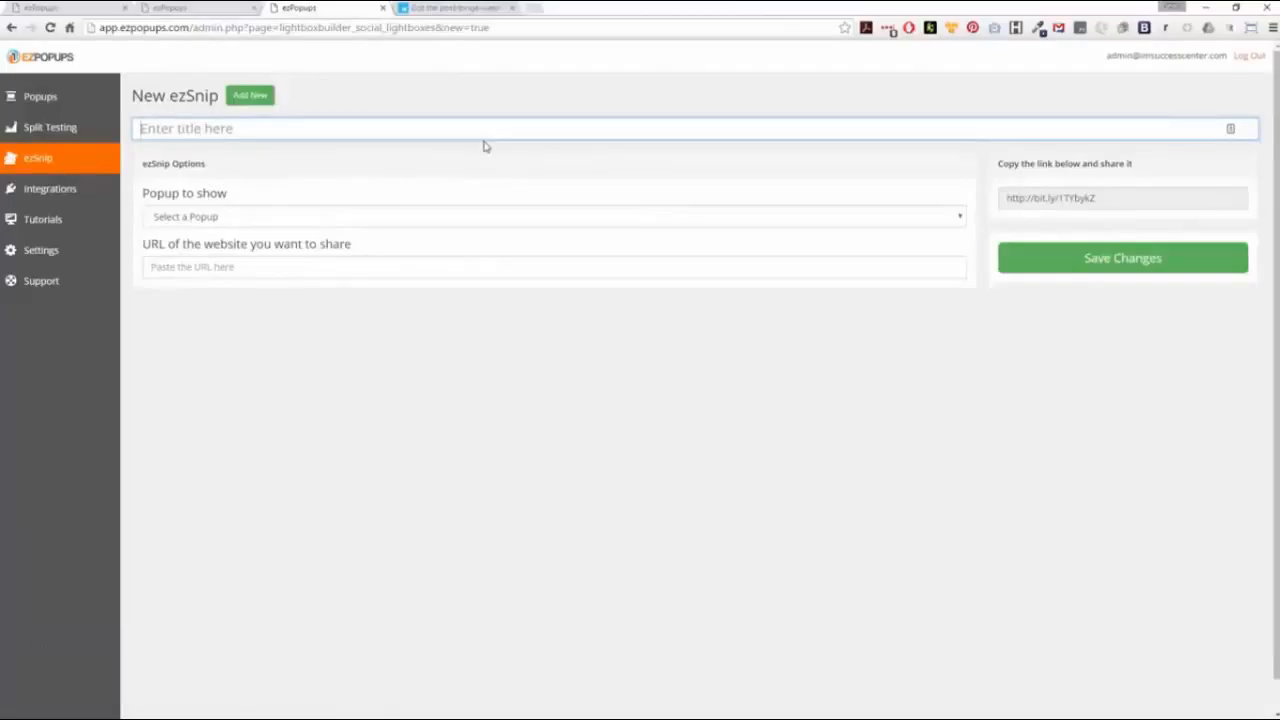
type("News 1")
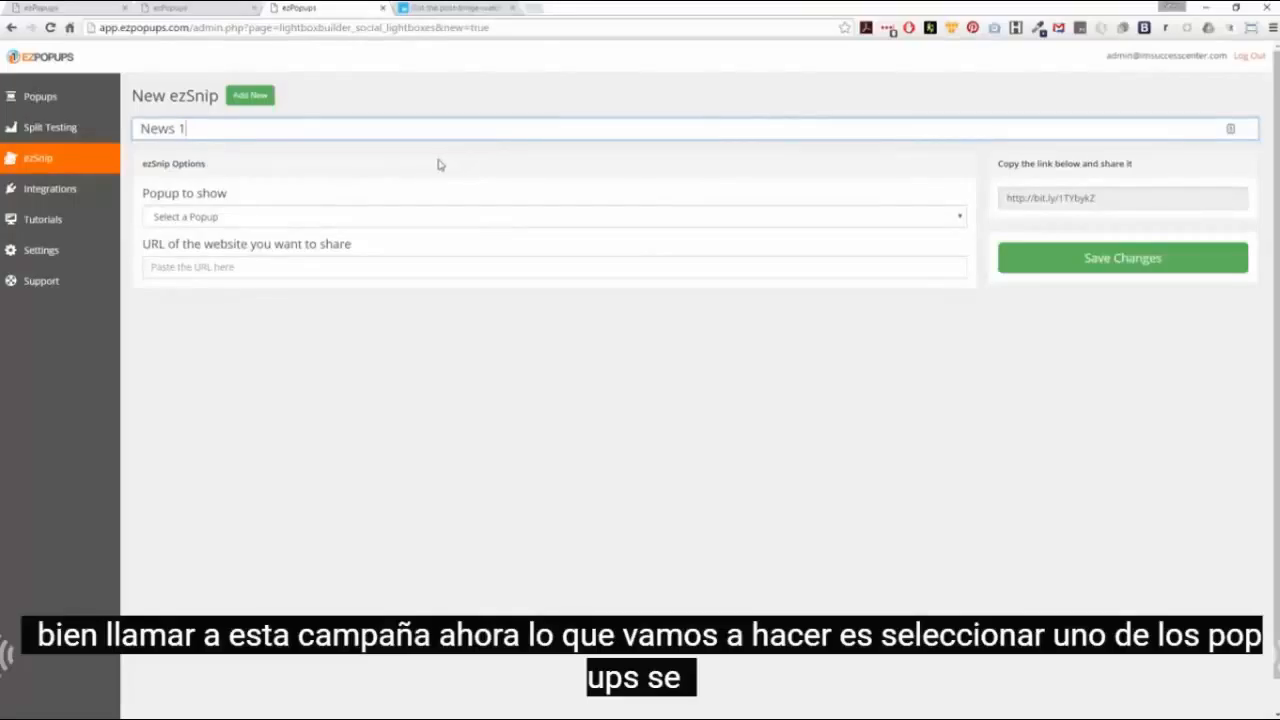
left_click(355, 222)
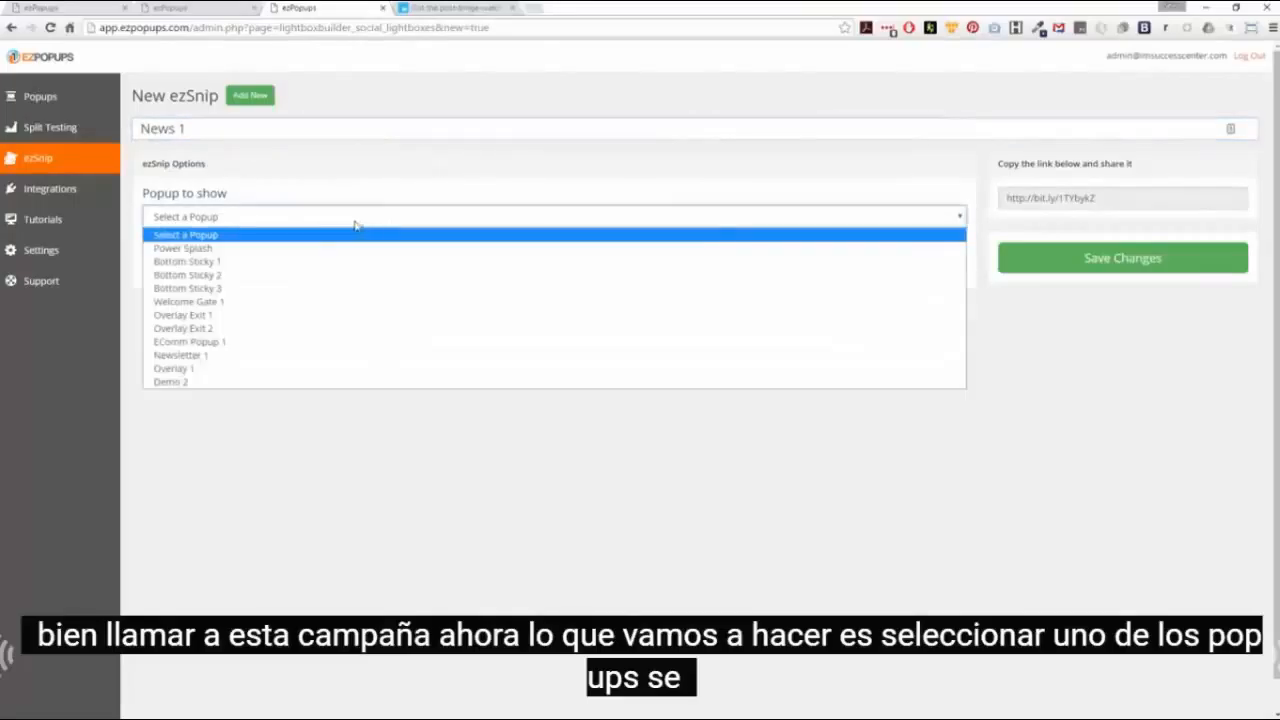
left_click(180, 382)
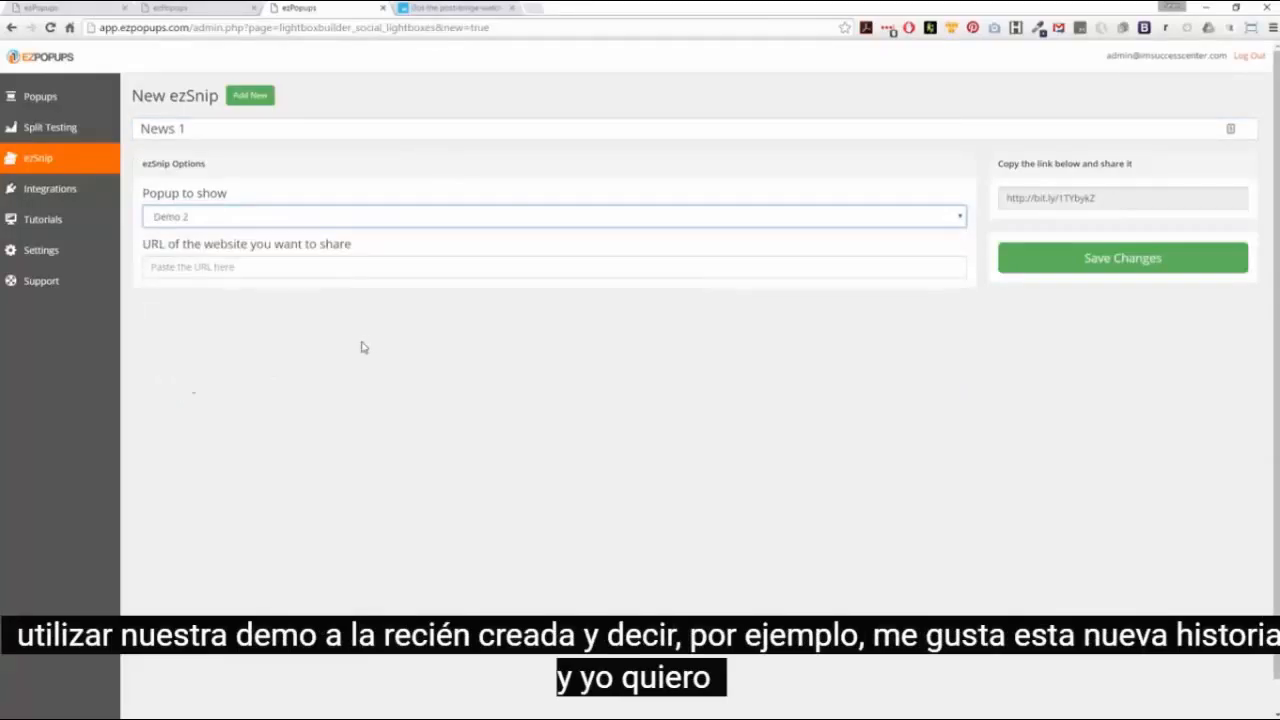
- Copy the Mashable article's URL, mashable.com/2016/03/06/post-binge-watching-blues, and enter it as the website the ezSnip shares
left_click(468, 10)
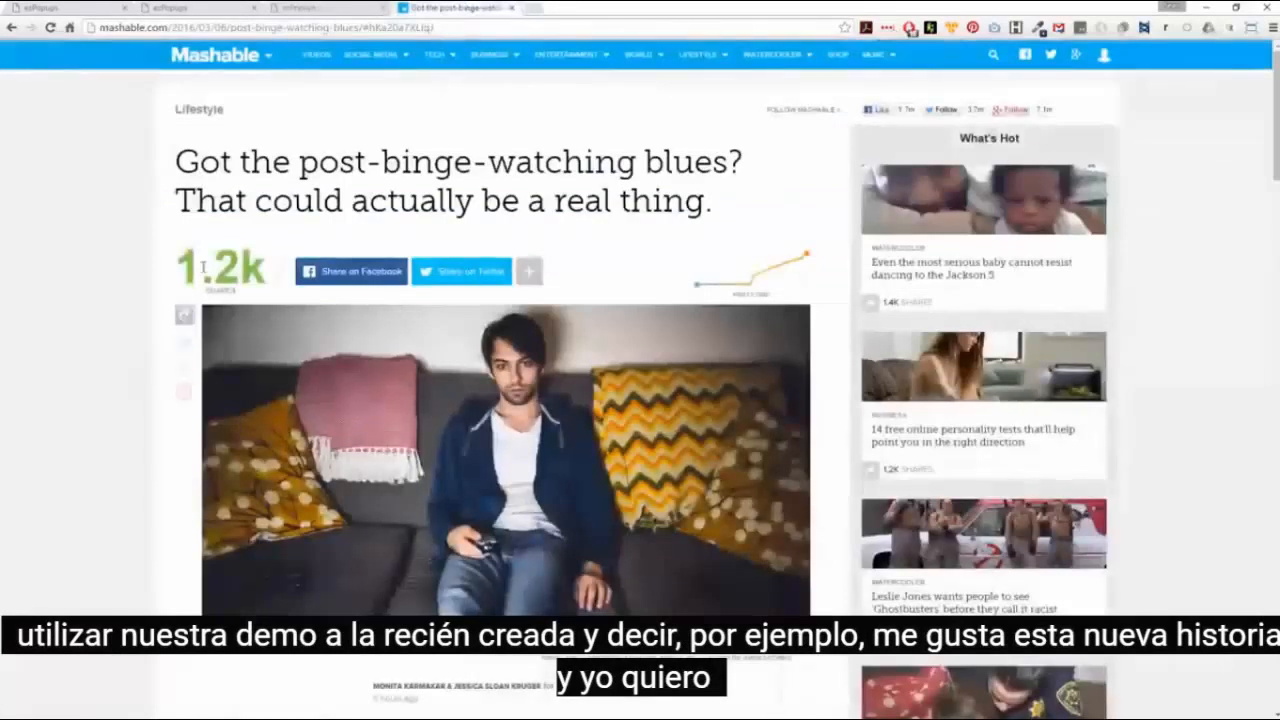
left_click(343, 27)
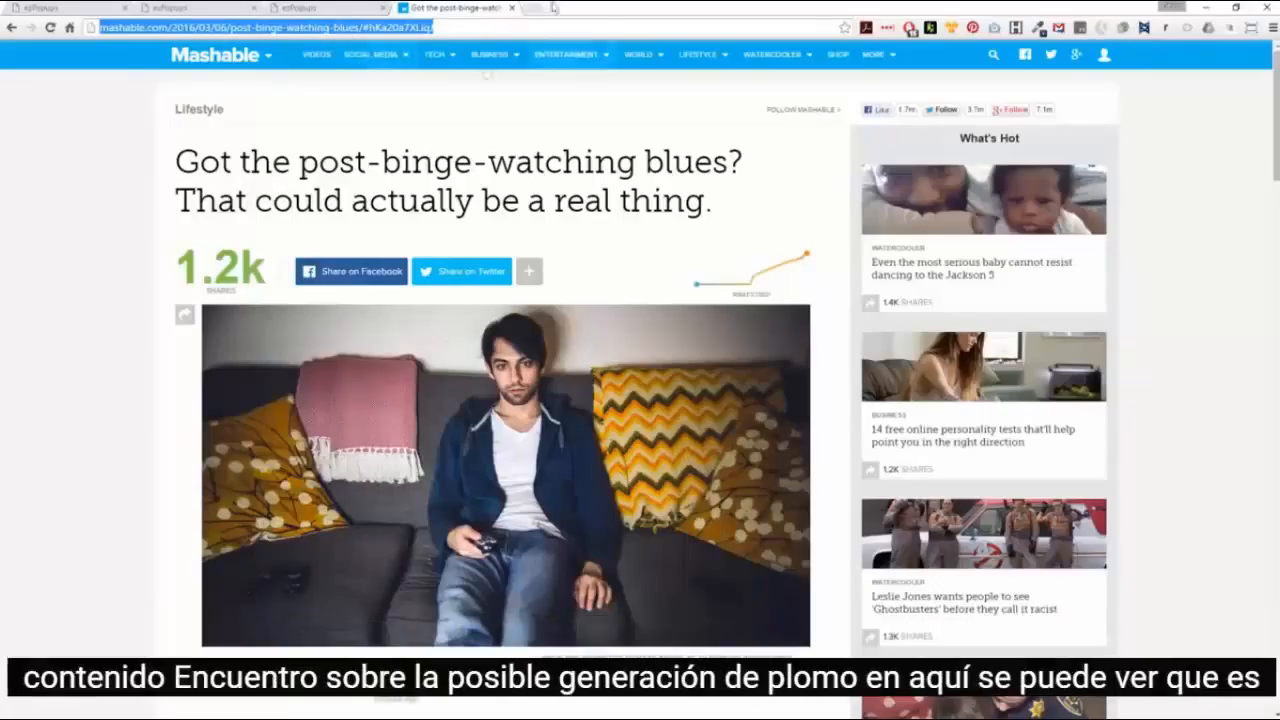
left_click(354, 7)
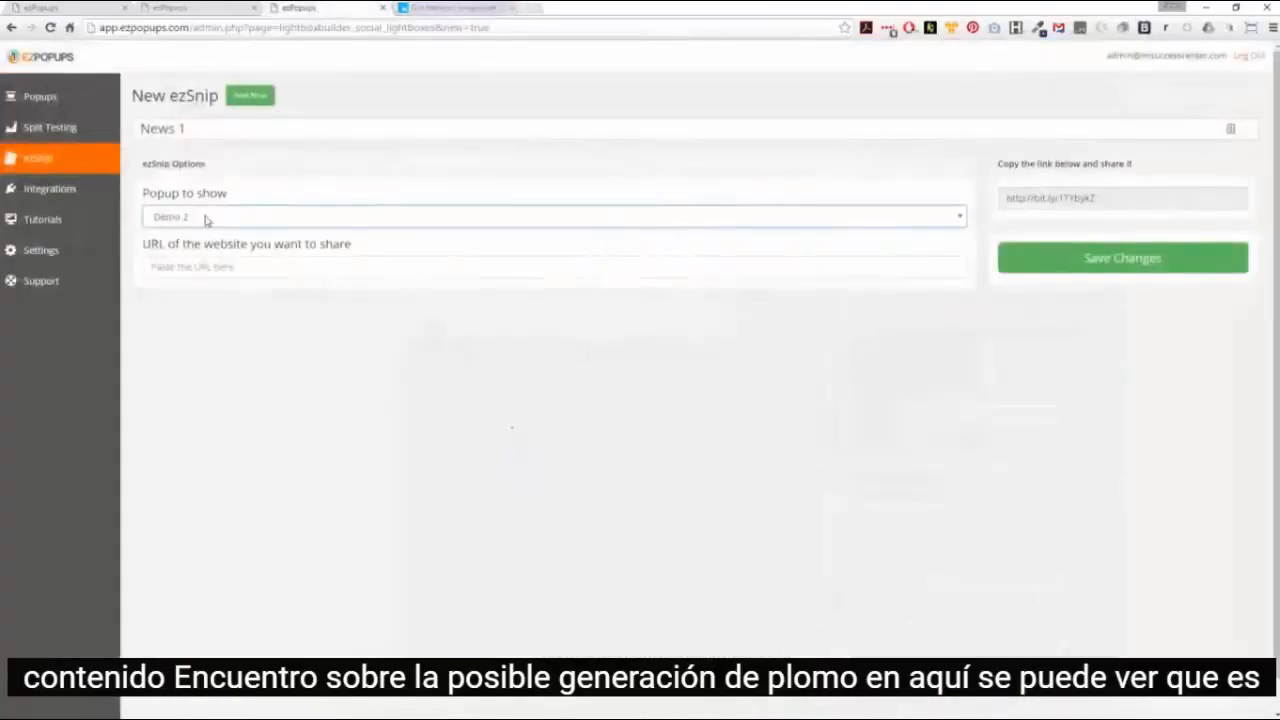
left_click(220, 268)
type("http://mashable.com/2016/03/06/post-binge-watching-blues/#hKa20a7XLiq")
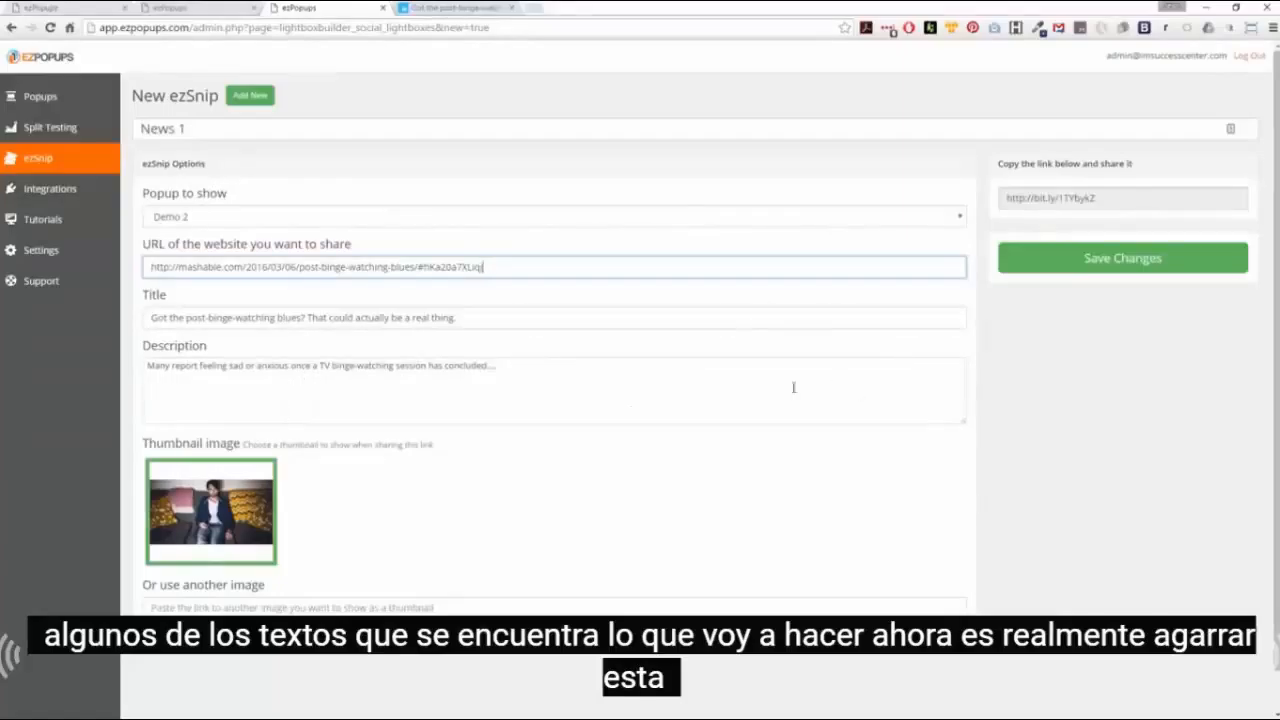
left_click(1065, 198)
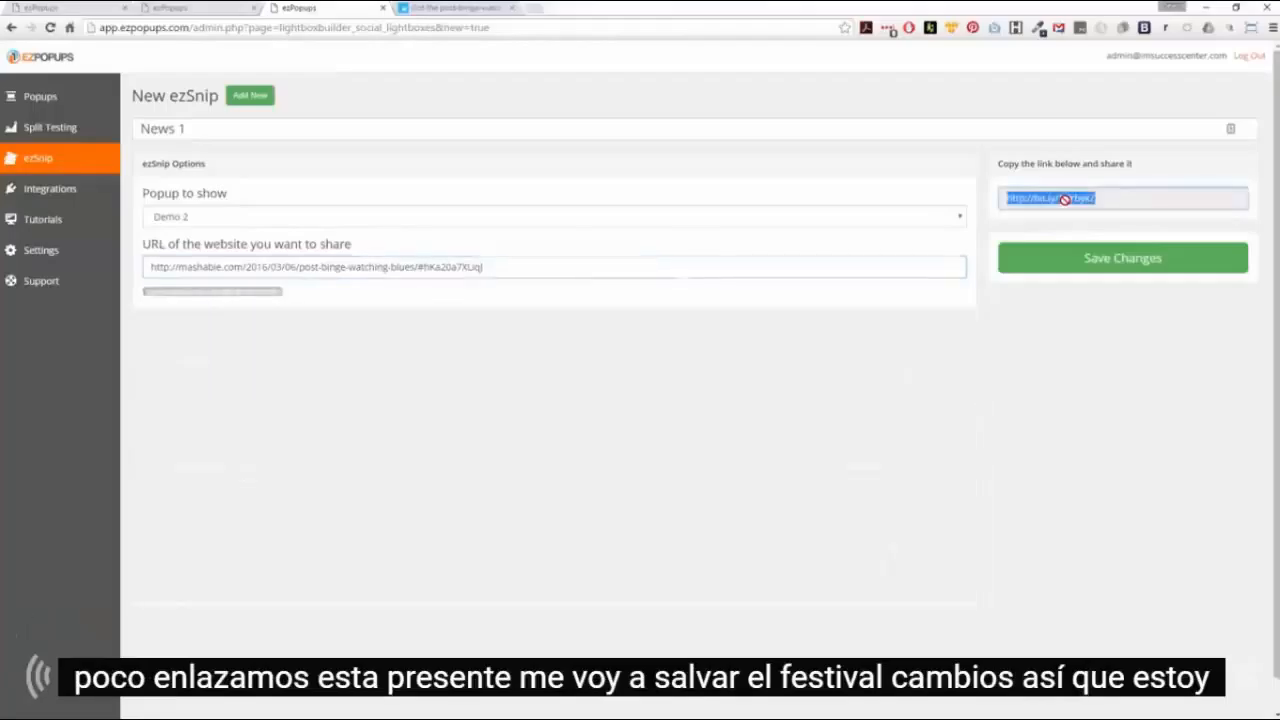
left_click(1092, 259)
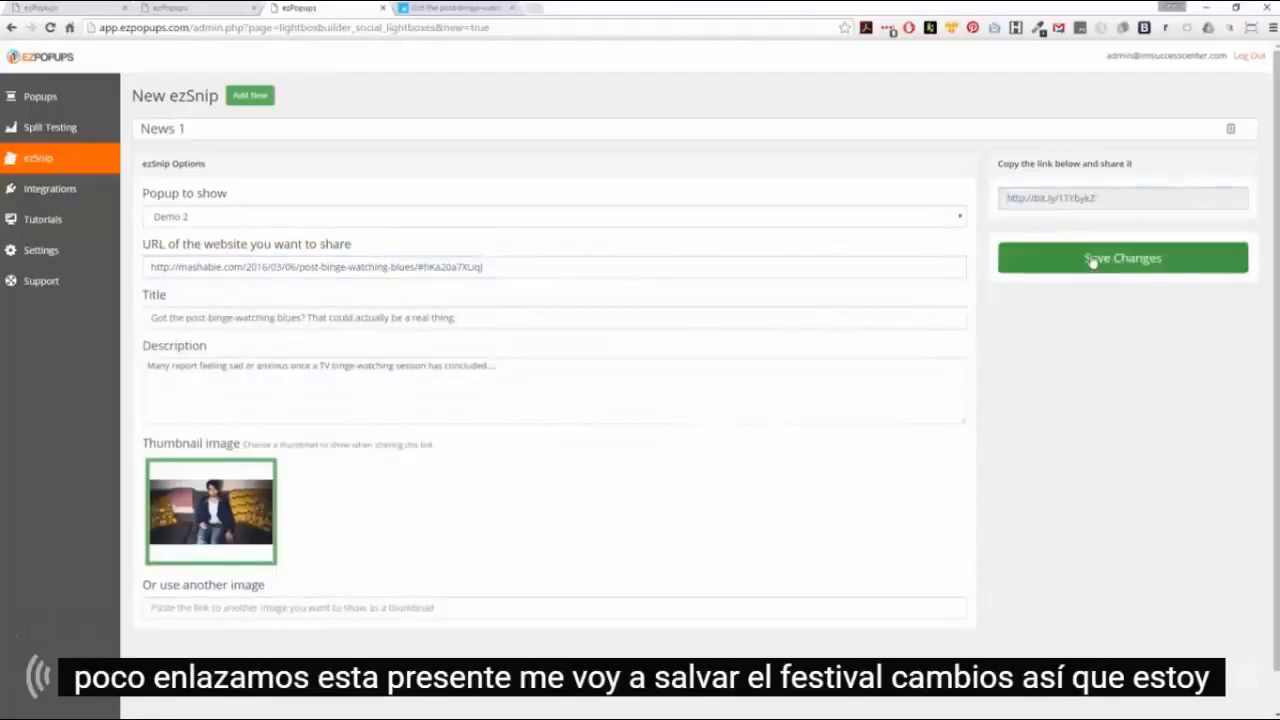
left_click(1043, 232)
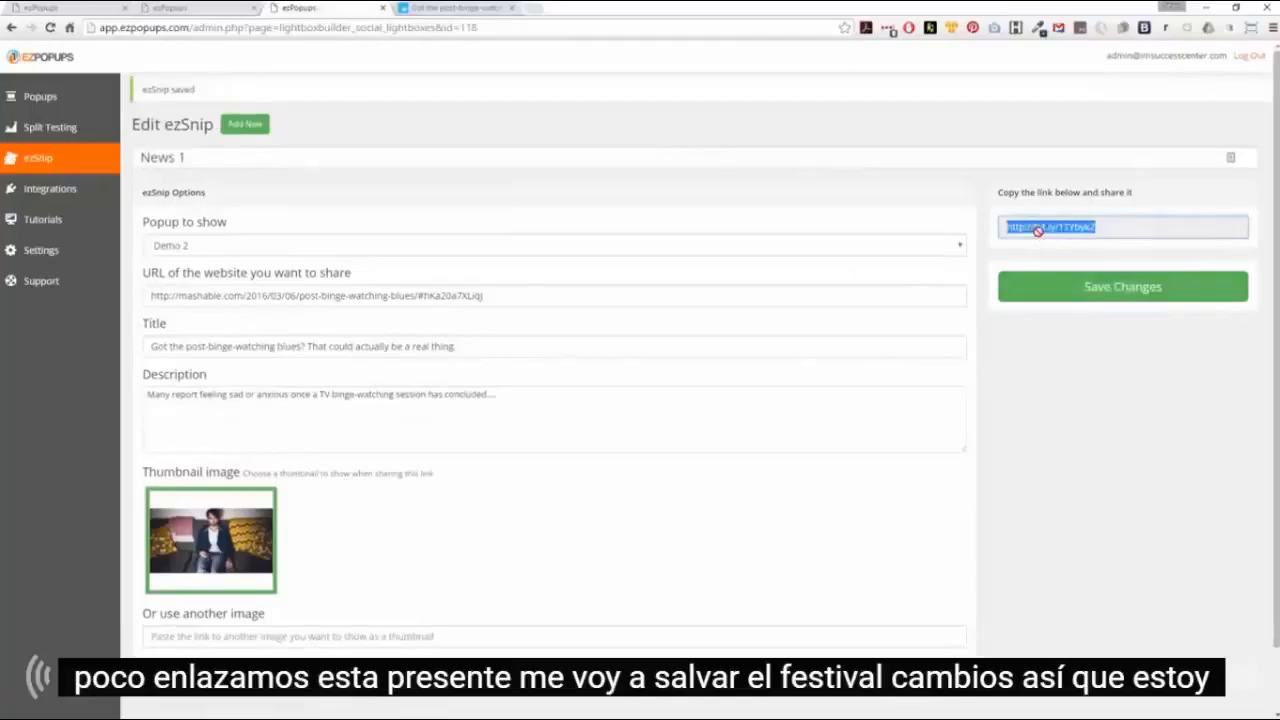
left_click(538, 9)
type("facebook.com")
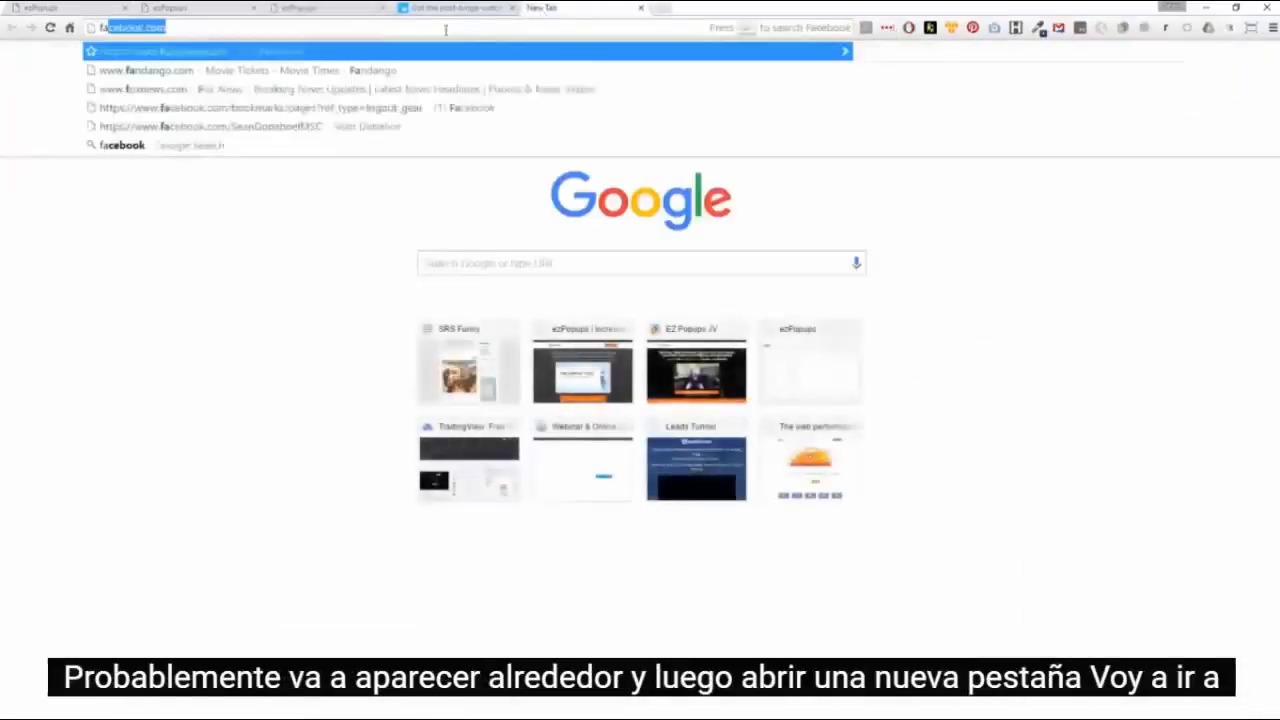
key("Return")
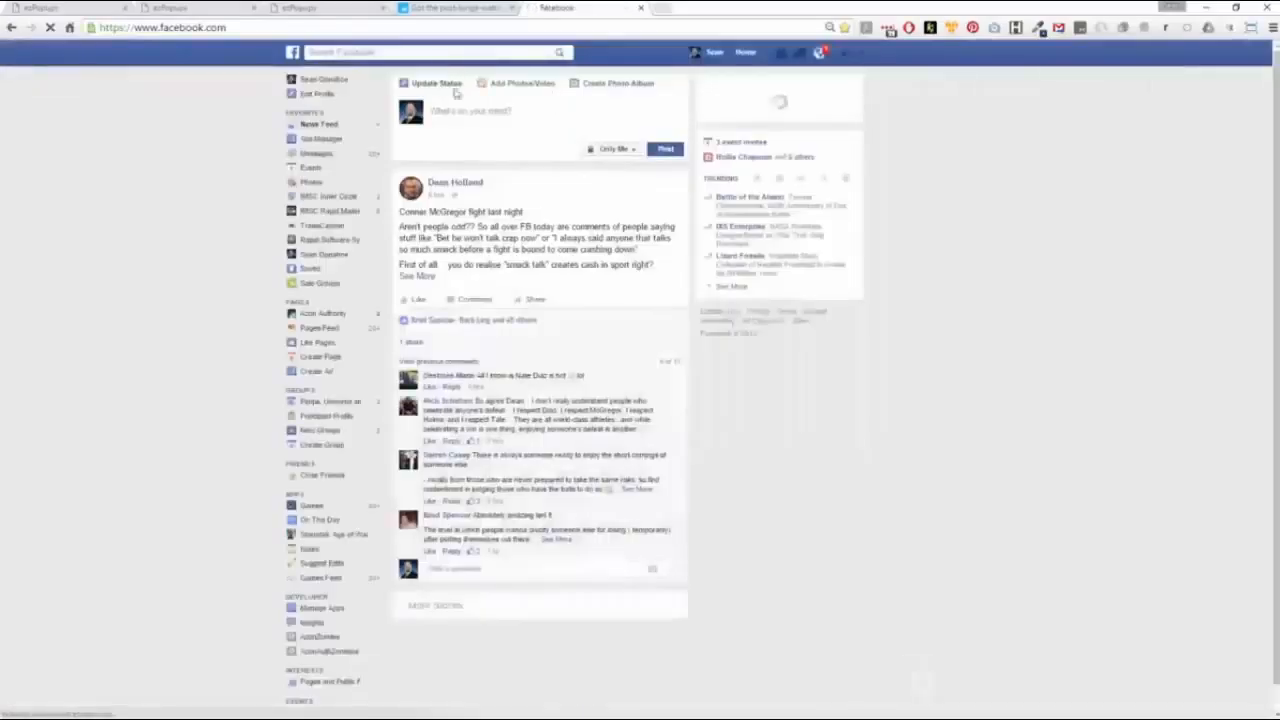
left_click(499, 118)
type("http://bit.ly/1TYbyk2")
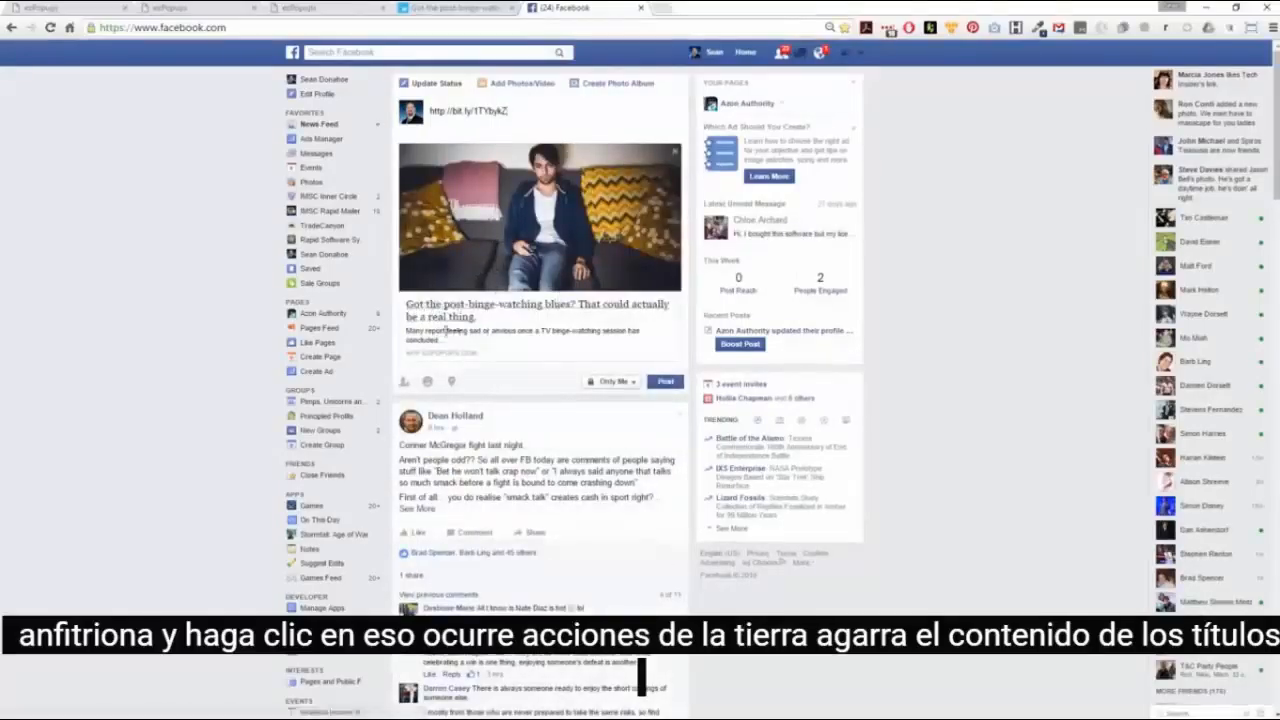
- Replace the link text with "Hey, just binge watched House of Cards and can totally relate..." and publish the post
left_click_drag(527, 111, 426, 111)
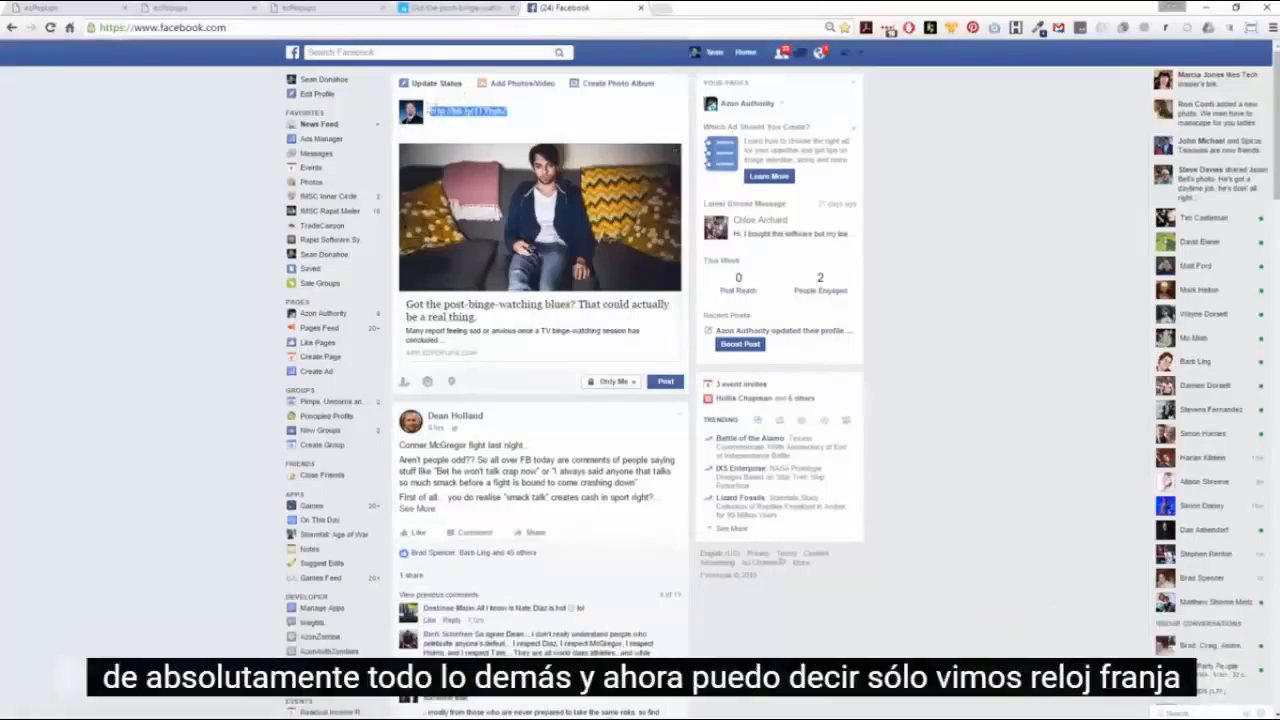
type("He")
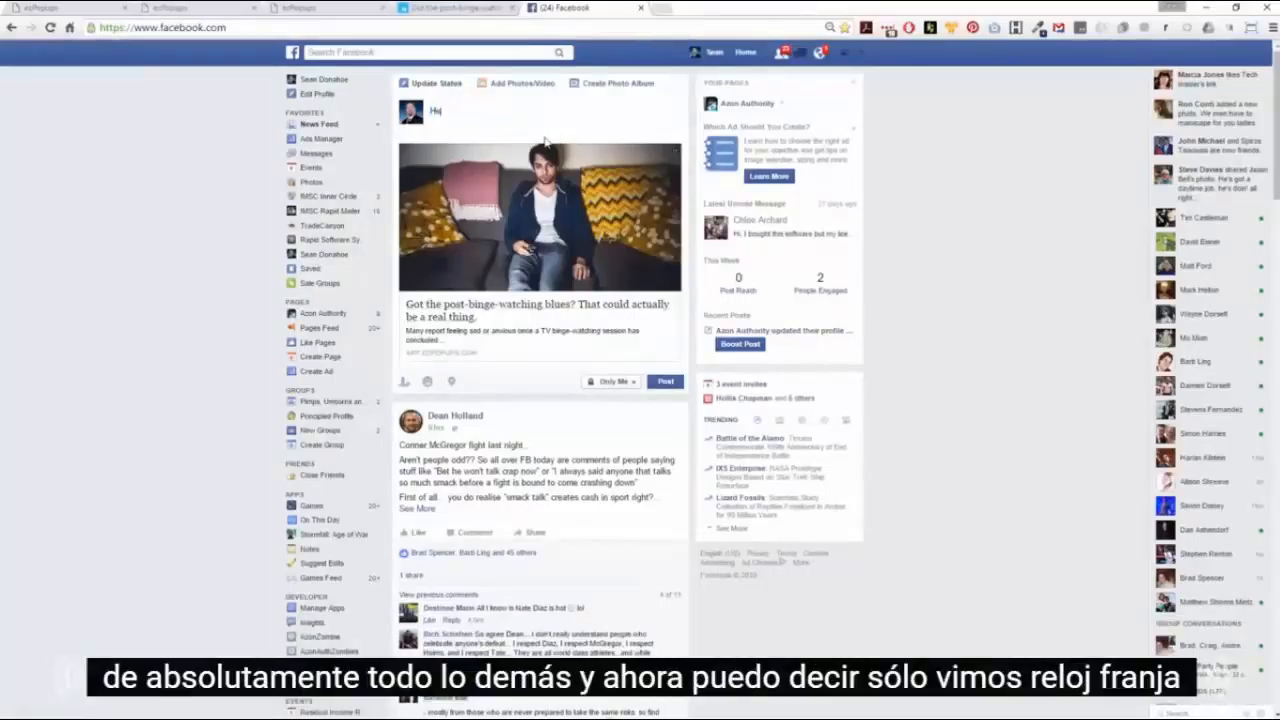
type("y, just visihed")
key("BackSpace")
key("BackSpace")
key("BackSpace")
key("BackSpace")
key("BackSpace")
key("BackSpace")
key("BackSpace")
type("binge w")
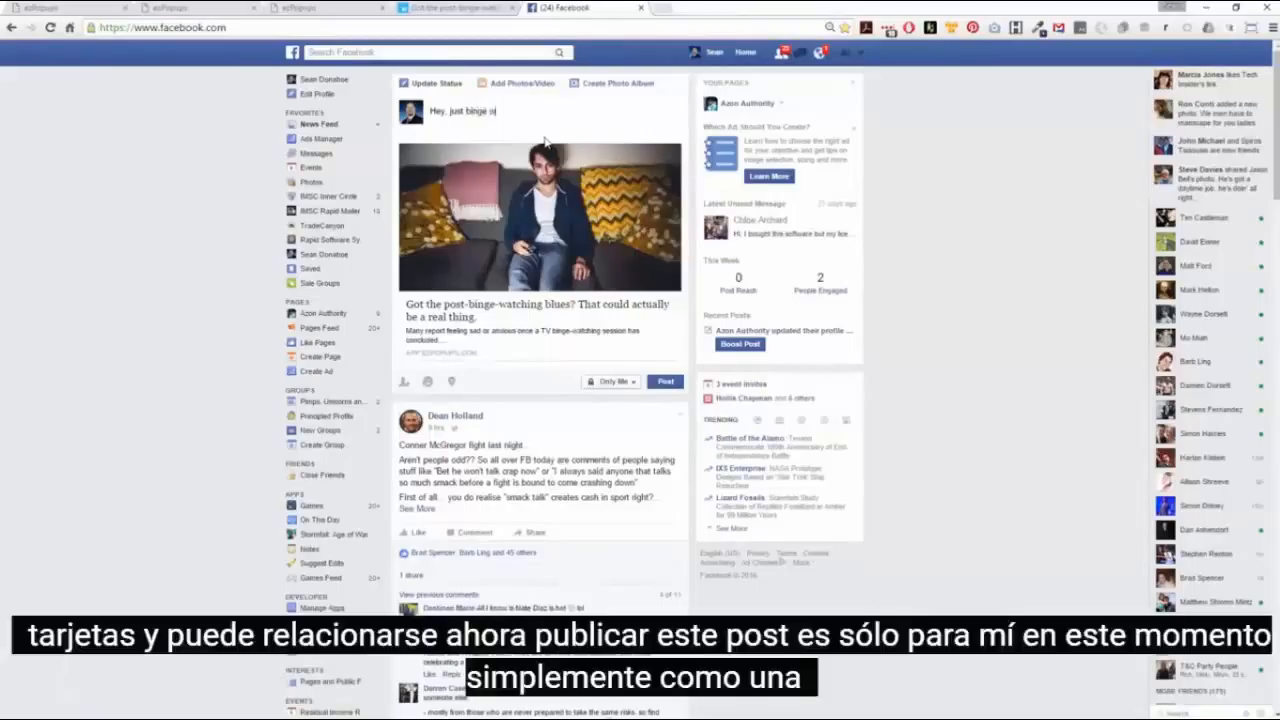
type("atched House of Cards and c")
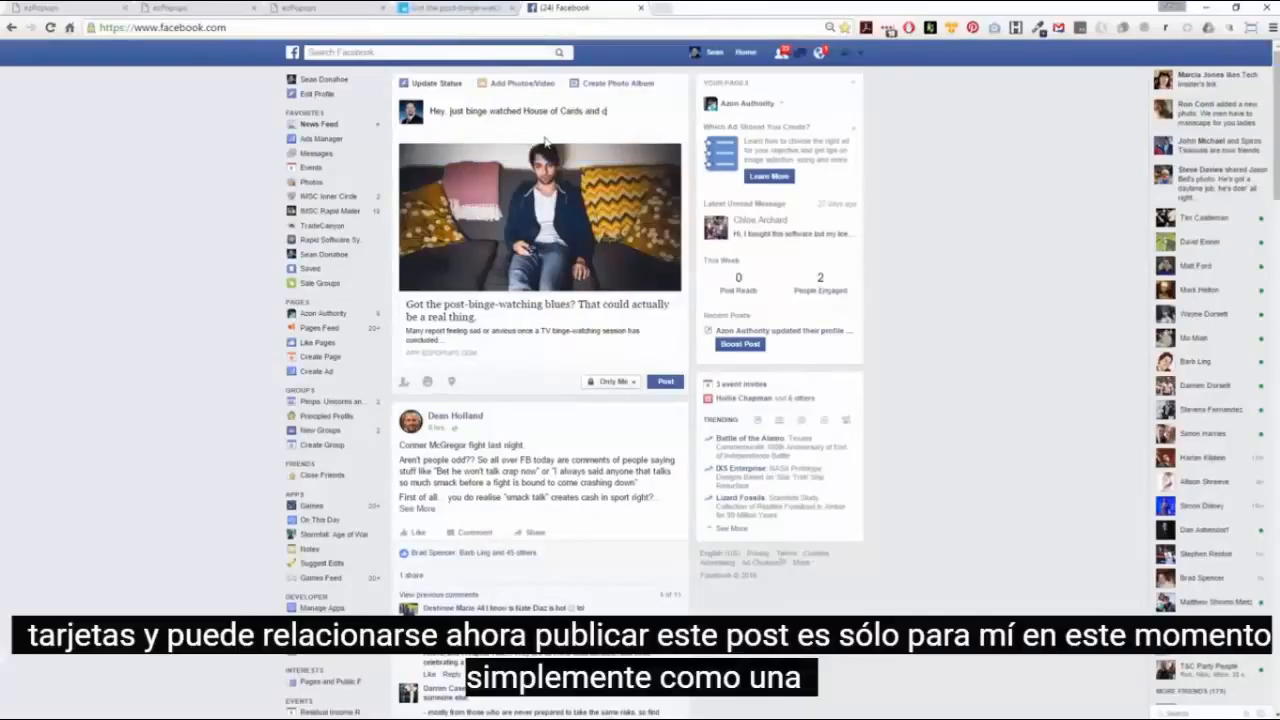
type("an totally relate...")
left_click(675, 387)
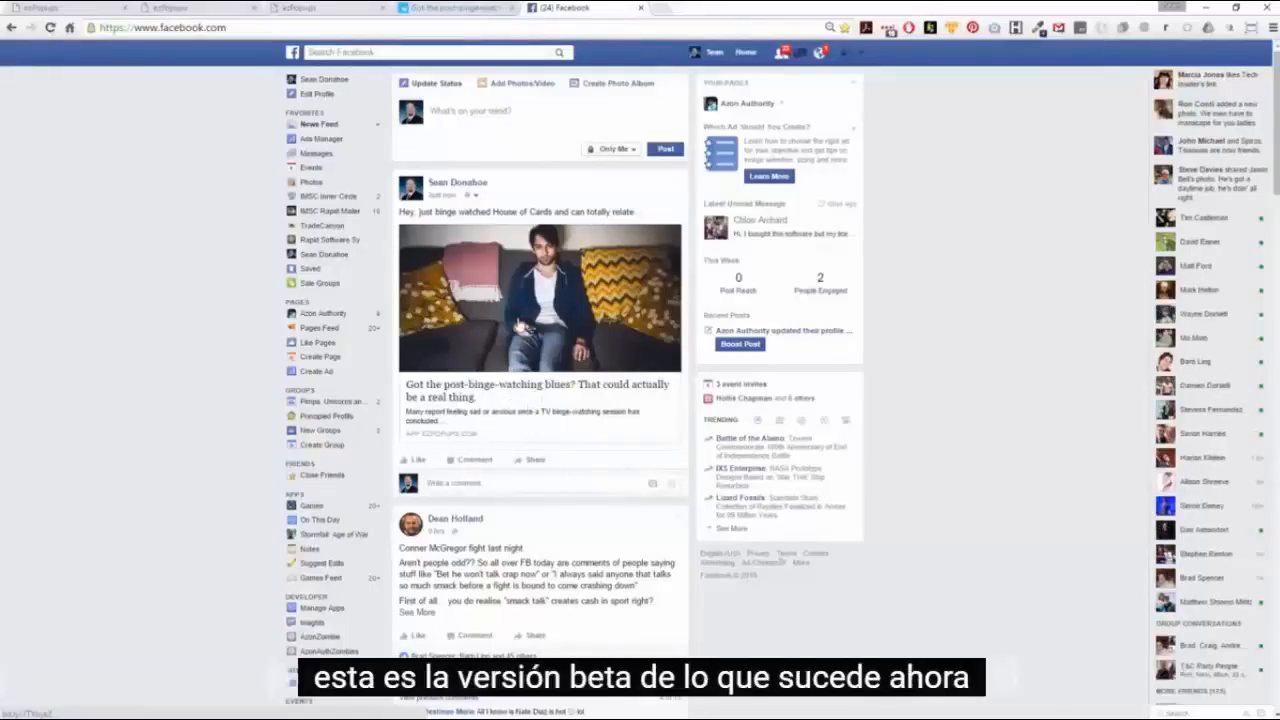
- Open the shared article from the new post and answer the popup's traffic offer with "Sure Go ahead!"
left_click(519, 325)
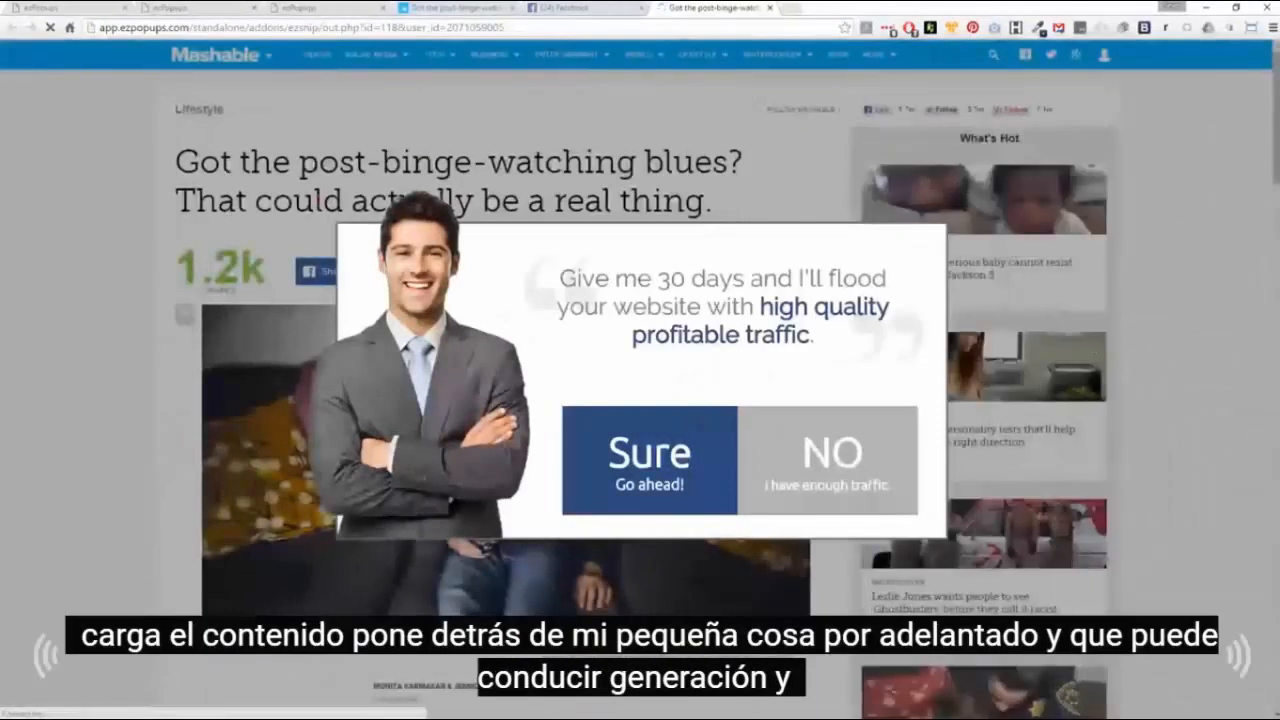
left_click(630, 459)
left_click(611, 447)
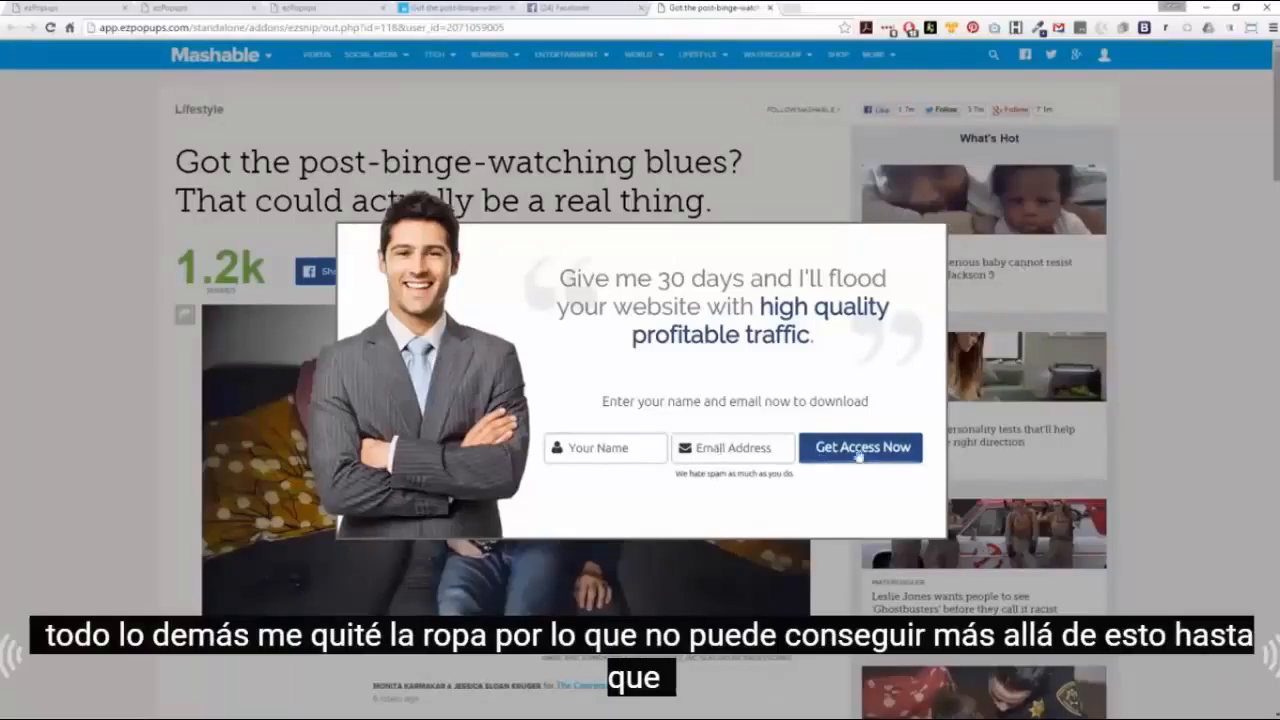
- Fill in the visitor's name and email address in the popup's opt-in form and submit it to get access
left_click(658, 461)
type("sean")
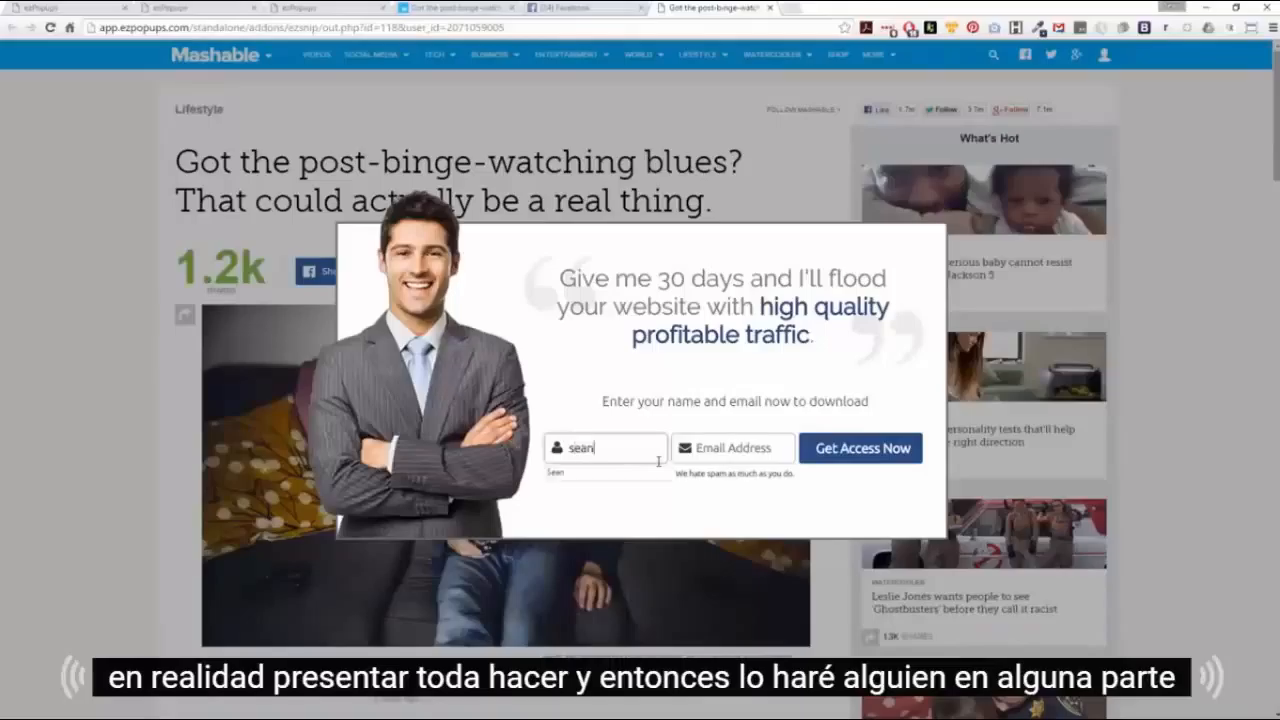
key("Tab")
type("someone@somewhere.com")
left_click(840, 460)
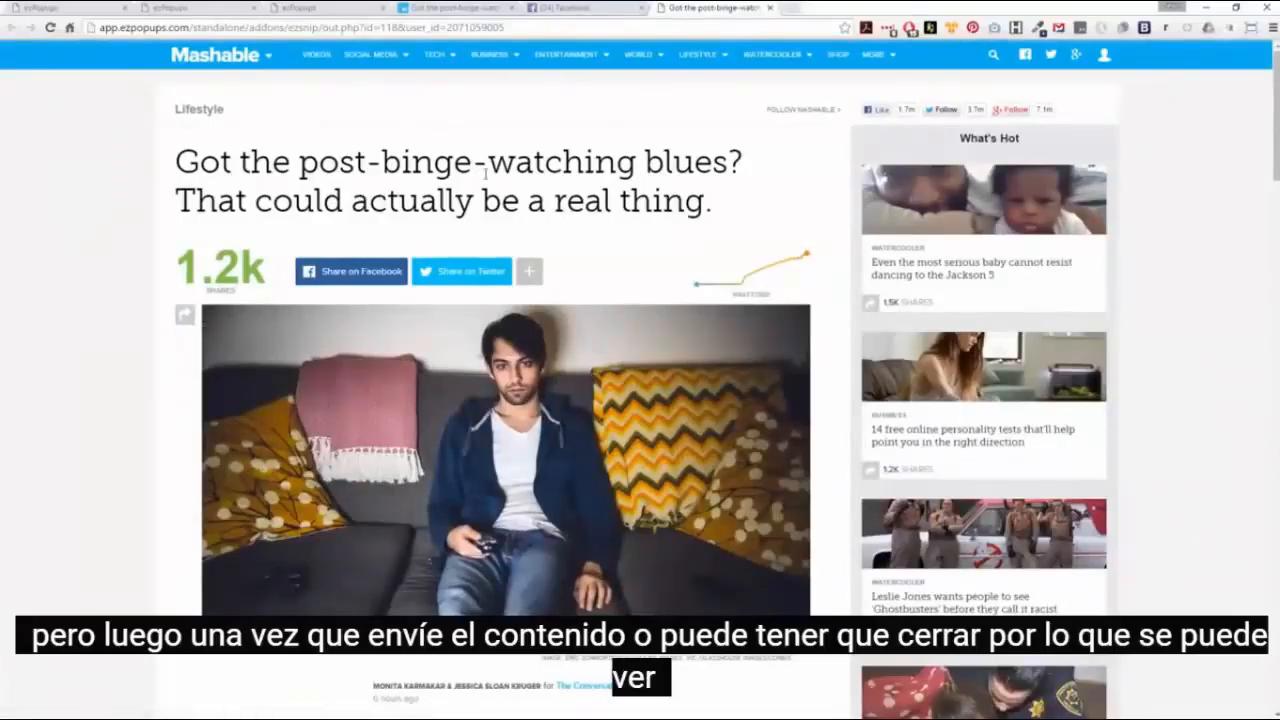
- Return to the ezPopups tab with the News 1 ezSnip and open the popups overview
left_click(305, 8)
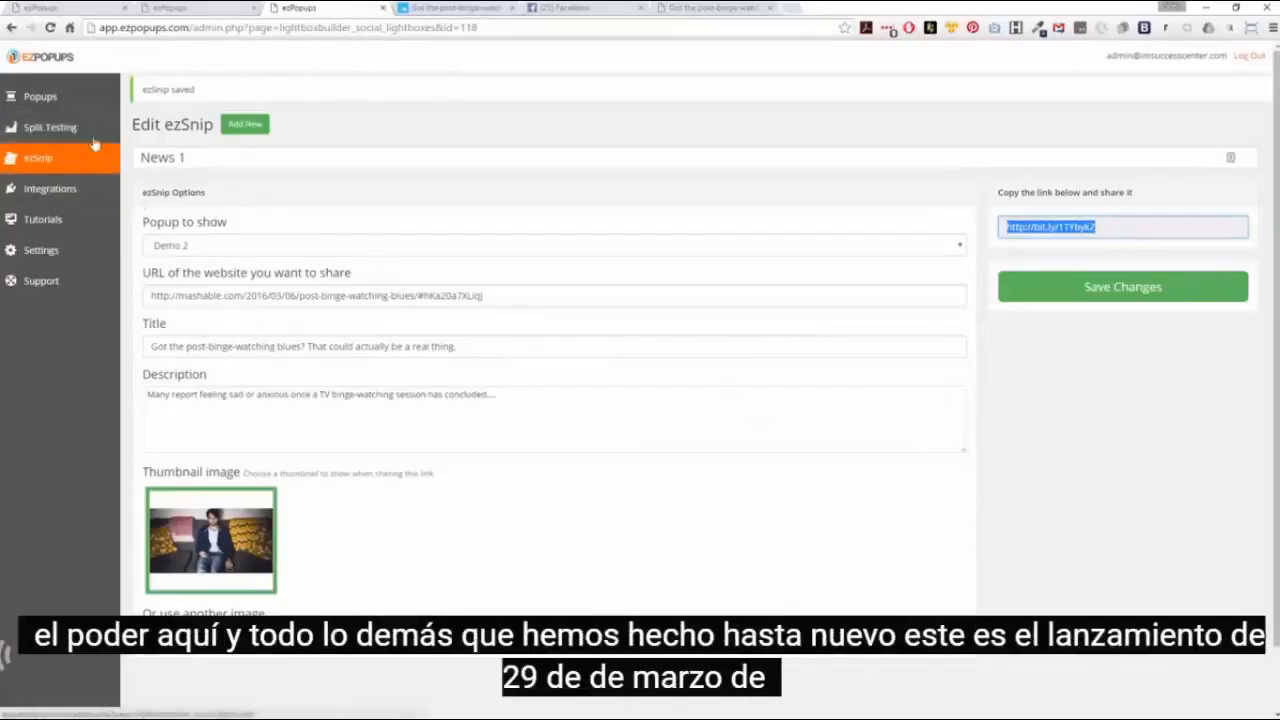
left_click(50, 99)
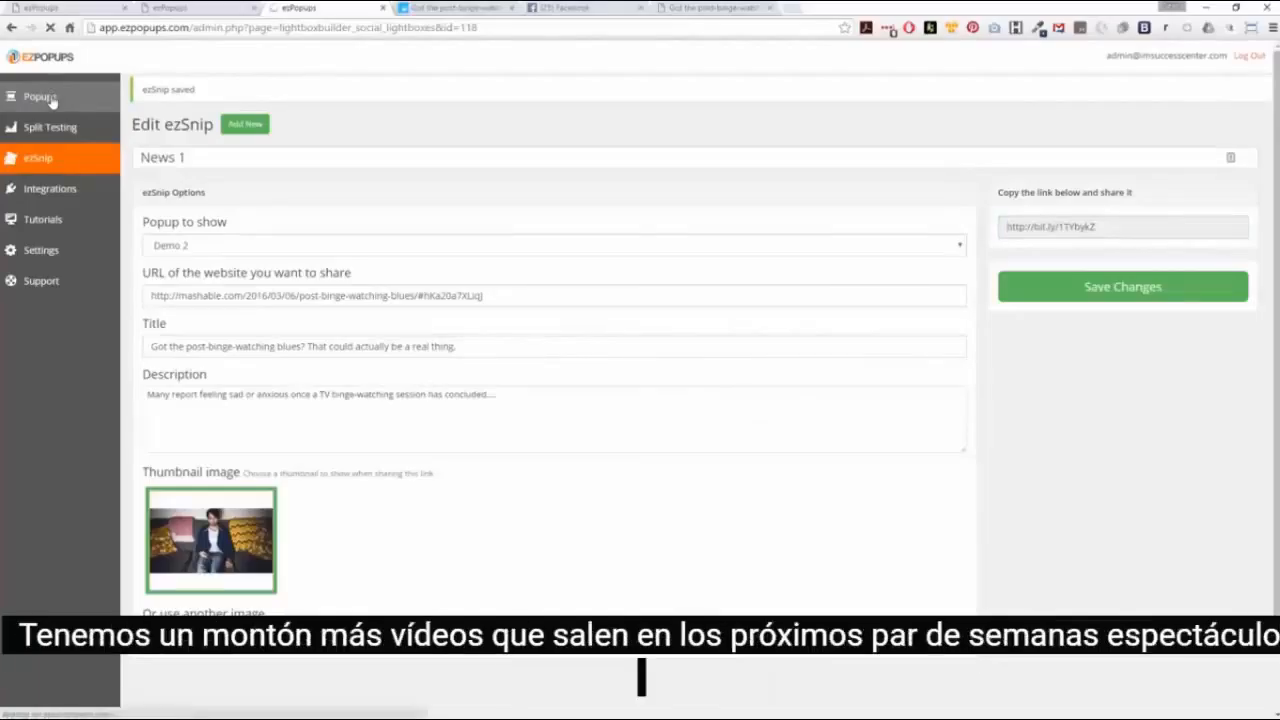